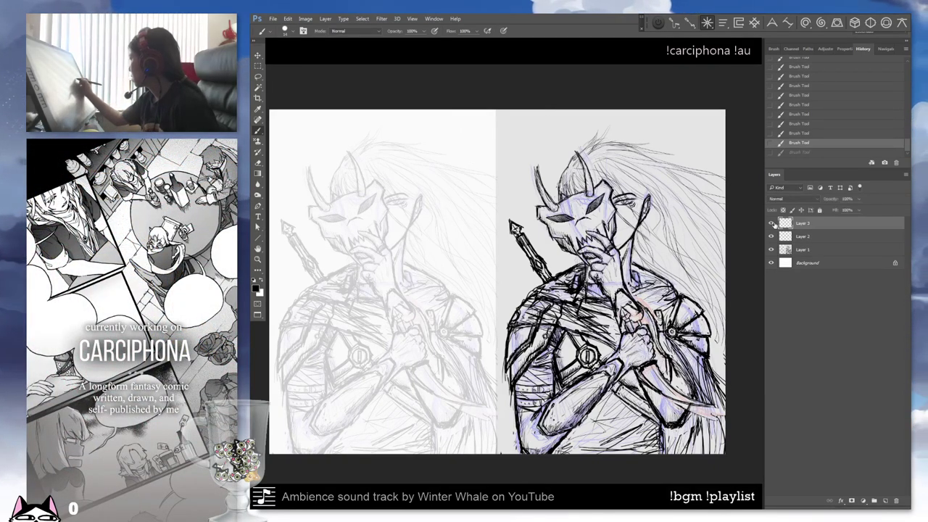
Select Layer 2 for the numbered notes on anatomy and armour shapes.
{"action": "left_click", "coordinate": [798, 237]}
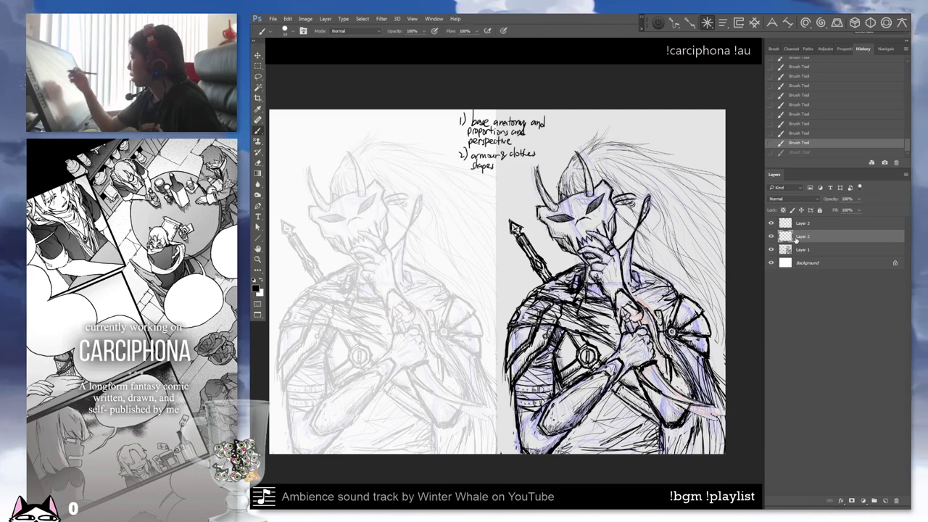
Draw the oval head outline over the left sketch, redrawing until it reaches the chin.
{"action": "mouse_move", "coordinate": [389, 213]}
{"action": "left_mouse_down"}
{"action": "mouse_move", "coordinate": [399, 236]}
{"action": "mouse_move", "coordinate": [277, 196]}
{"action": "mouse_move", "coordinate": [396, 199]}
{"action": "left_mouse_up"}
{"action": "right_click", "coordinate": [398, 215]}
{"action": "left_click", "coordinate": [398, 216]}
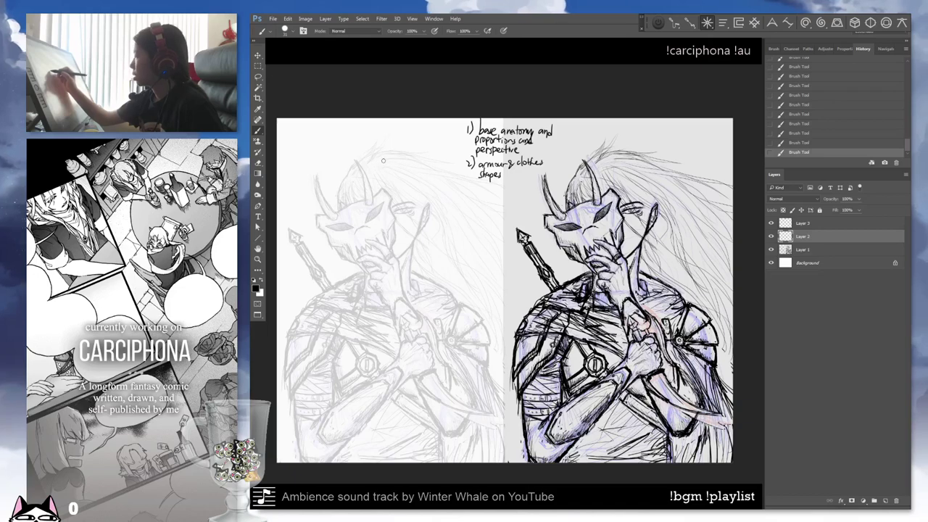
{"action": "mouse_move", "coordinate": [385, 161]}
{"action": "left_mouse_down"}
{"action": "mouse_move", "coordinate": [345, 194]}
{"action": "mouse_move", "coordinate": [373, 254]}
{"action": "left_mouse_up"}
{"action": "key", "text": "ctrl+z"}
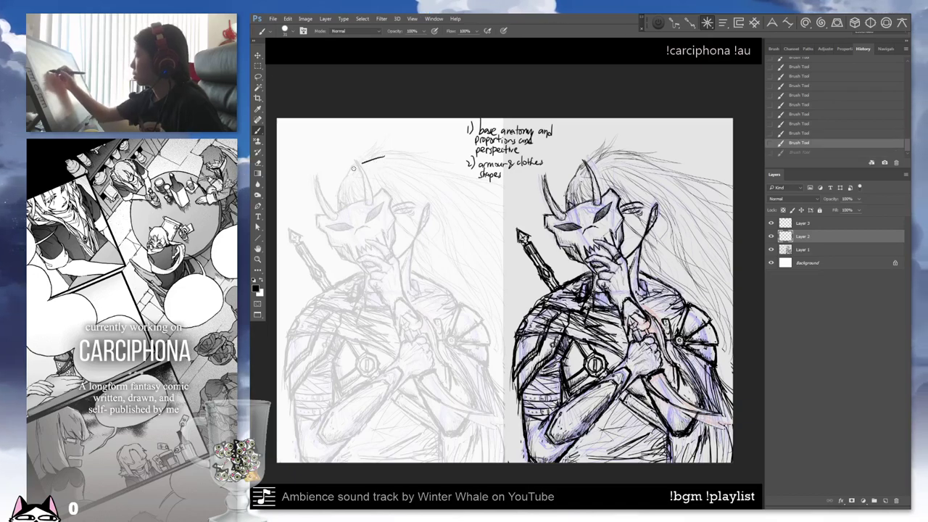
{"action": "left_click_drag", "start_coordinate": [384, 156], "coordinate": [376, 255]}
{"action": "left_click_drag", "start_coordinate": [385, 156], "coordinate": [391, 260]}
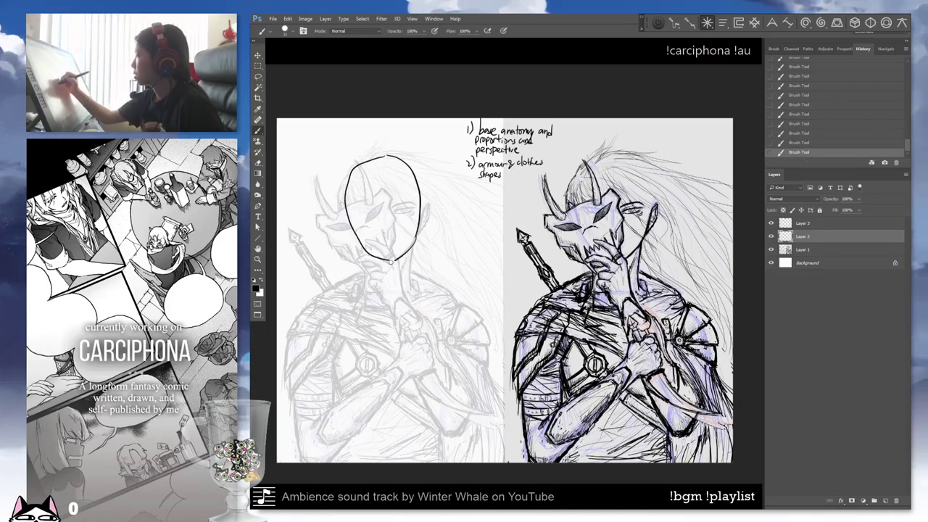
{"action": "left_click_drag", "start_coordinate": [392, 157], "coordinate": [390, 260]}
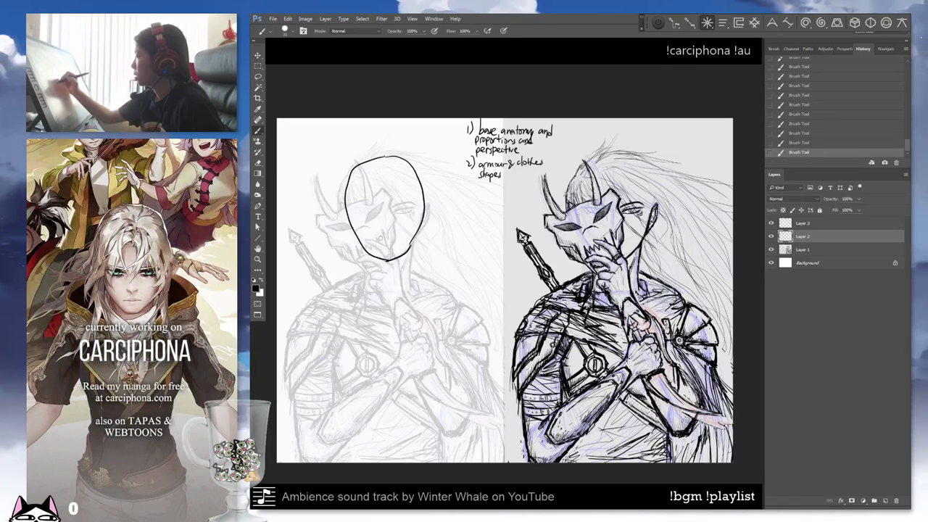
Draw the neck, shoulders, torso sides and crossed forearms with a hand line.
{"action": "mouse_move", "coordinate": [406, 252]}
{"action": "left_mouse_down"}
{"action": "mouse_move", "coordinate": [410, 292]}
{"action": "mouse_move", "coordinate": [475, 339]}
{"action": "mouse_move", "coordinate": [477, 358]}
{"action": "left_mouse_up"}
{"action": "key", "text": "ctrl+z"}
{"action": "mouse_move", "coordinate": [411, 295]}
{"action": "left_mouse_down"}
{"action": "mouse_move", "coordinate": [464, 314]}
{"action": "mouse_move", "coordinate": [479, 402]}
{"action": "mouse_move", "coordinate": [461, 430]}
{"action": "left_mouse_up"}
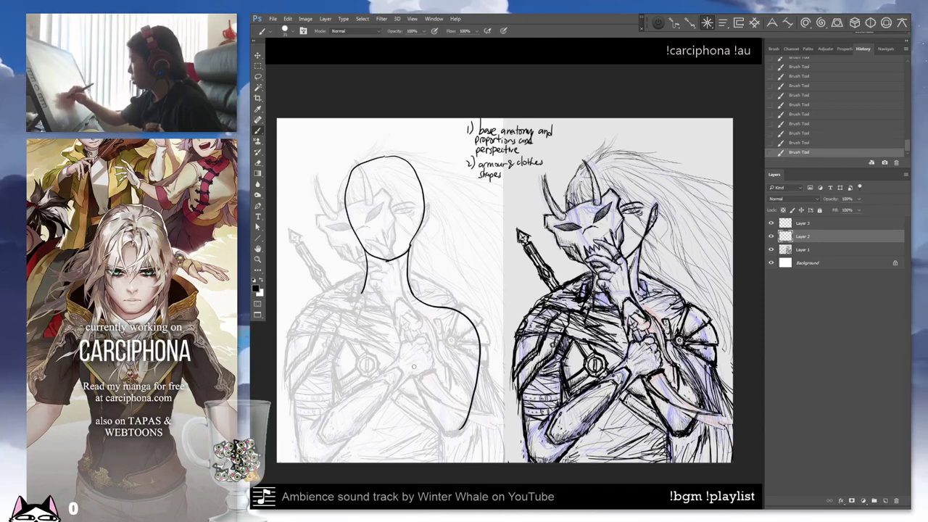
{"action": "left_click_drag", "start_coordinate": [407, 354], "coordinate": [425, 408]}
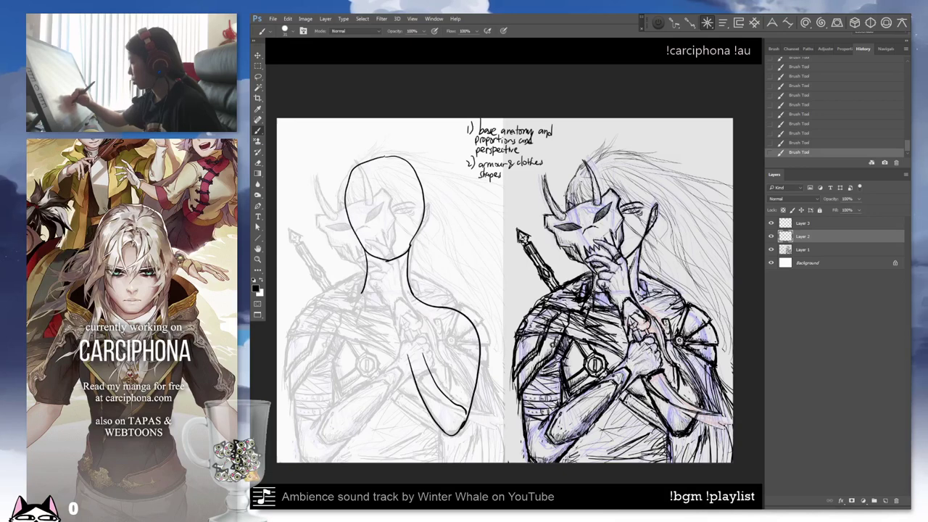
{"action": "mouse_move", "coordinate": [293, 323]}
{"action": "left_mouse_down"}
{"action": "mouse_move", "coordinate": [297, 440]}
{"action": "mouse_move", "coordinate": [329, 456]}
{"action": "mouse_move", "coordinate": [403, 377]}
{"action": "left_mouse_up"}
{"action": "mouse_move", "coordinate": [299, 435]}
{"action": "left_mouse_down"}
{"action": "mouse_move", "coordinate": [400, 359]}
{"action": "mouse_move", "coordinate": [433, 380]}
{"action": "left_mouse_up"}
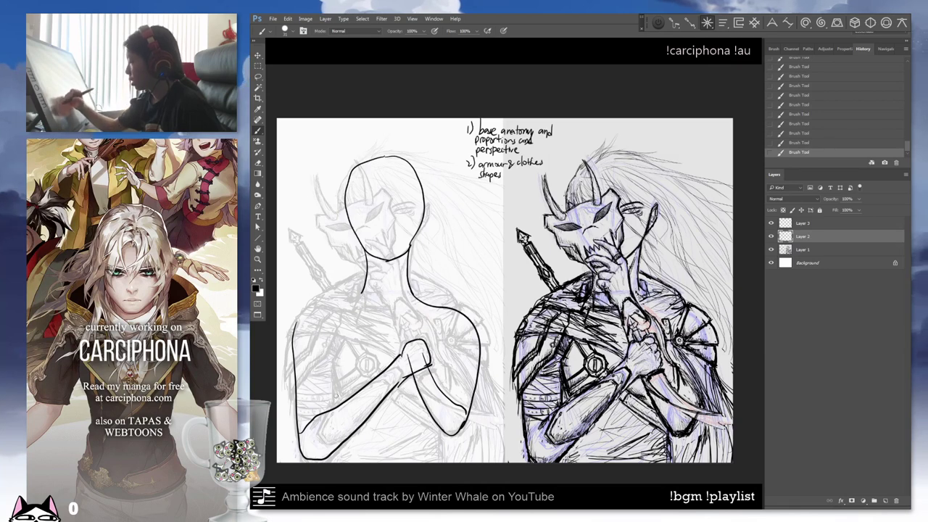
{"action": "left_click_drag", "start_coordinate": [334, 358], "coordinate": [330, 379]}
{"action": "left_click_drag", "start_coordinate": [339, 299], "coordinate": [367, 291]}
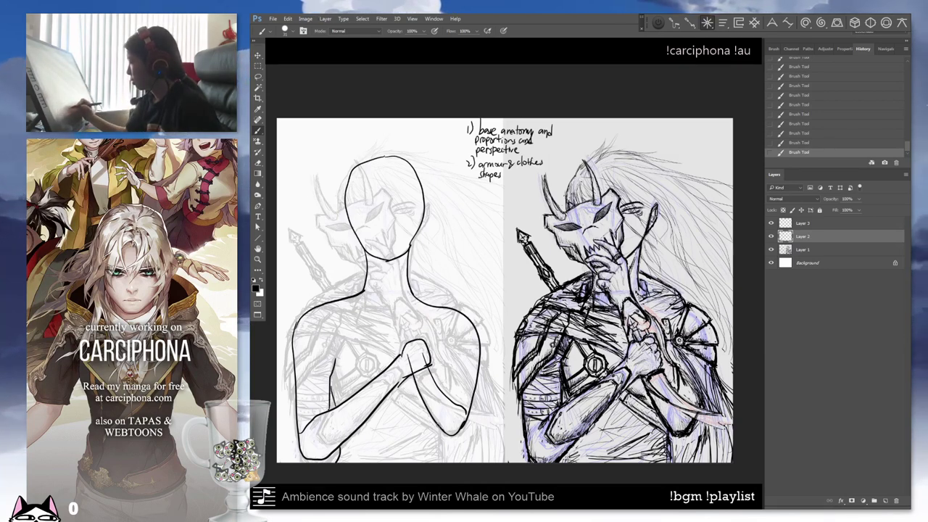
{"action": "left_click_drag", "start_coordinate": [439, 422], "coordinate": [439, 448]}
{"action": "mouse_move", "coordinate": [498, 372]}
{"action": "left_mouse_down"}
{"action": "mouse_move", "coordinate": [499, 348]}
{"action": "mouse_move", "coordinate": [526, 362]}
{"action": "left_mouse_up"}
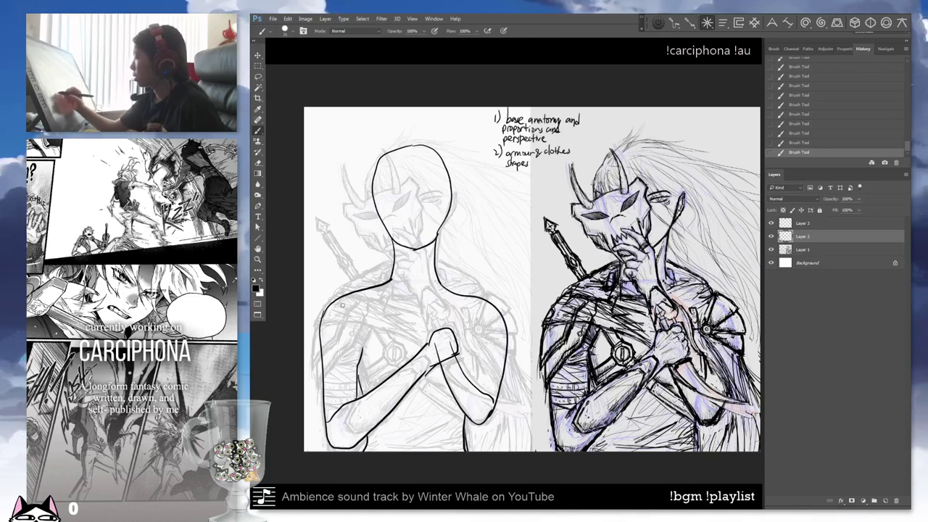
Try outlining the left and right arms, then undo the dark arm strokes.
{"action": "mouse_move", "coordinate": [352, 298]}
{"action": "left_mouse_down"}
{"action": "mouse_move", "coordinate": [323, 417]}
{"action": "mouse_move", "coordinate": [360, 308]}
{"action": "left_mouse_up"}
{"action": "key", "text": "ctrl+z"}
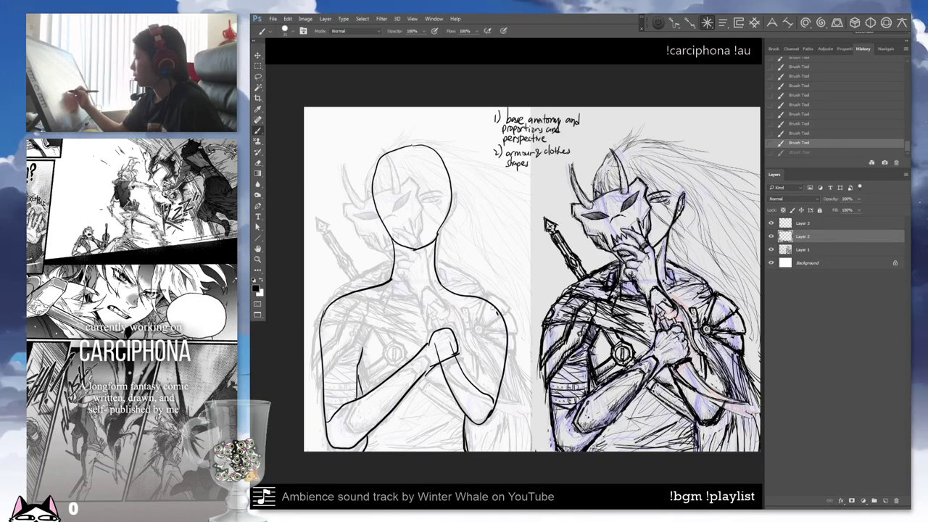
{"action": "left_click_drag", "start_coordinate": [464, 306], "coordinate": [502, 422]}
{"action": "left_click_drag", "start_coordinate": [504, 297], "coordinate": [493, 373]}
{"action": "key", "text": "ctrl+z"}
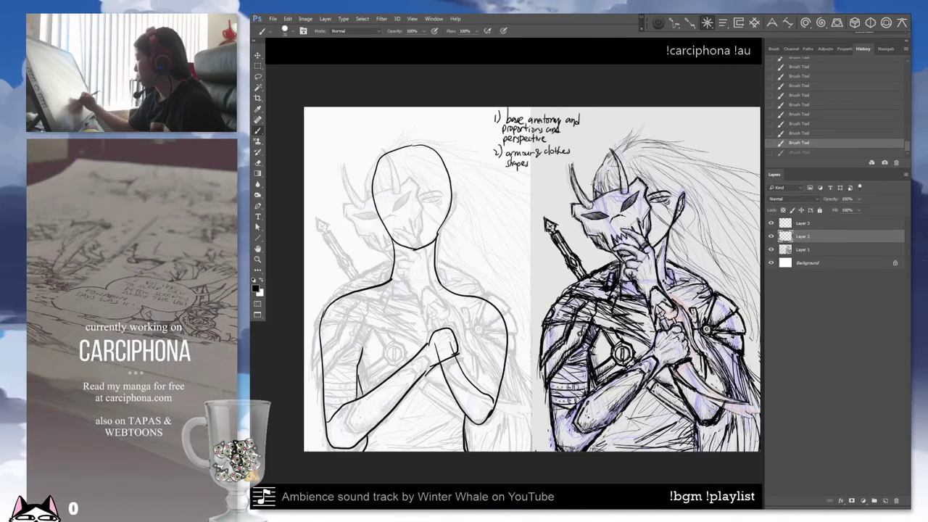
{"action": "left_click_drag", "start_coordinate": [507, 290], "coordinate": [528, 211]}
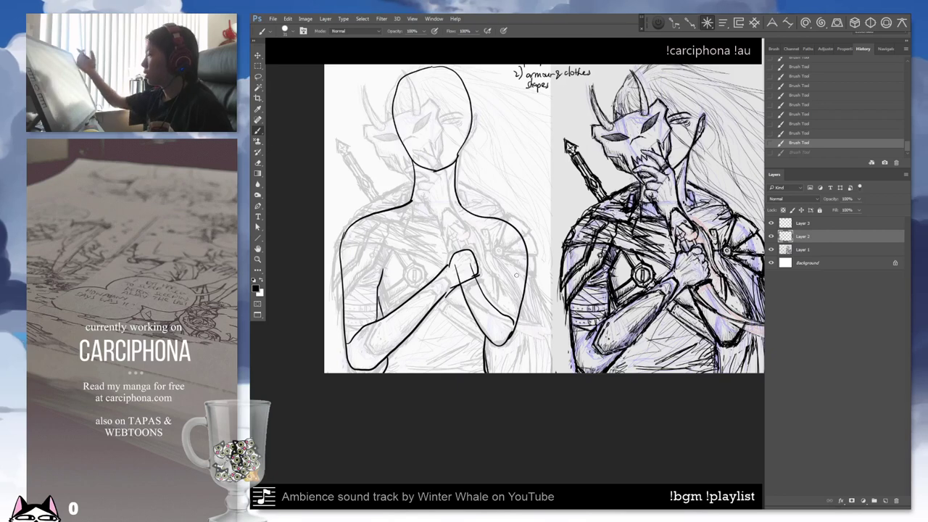
Try a head box and shoulder-torso lines, undo them, and test a new torso contour.
{"action": "mouse_move", "coordinate": [459, 68]}
{"action": "left_mouse_down"}
{"action": "mouse_move", "coordinate": [390, 212]}
{"action": "mouse_move", "coordinate": [461, 70]}
{"action": "left_mouse_up"}
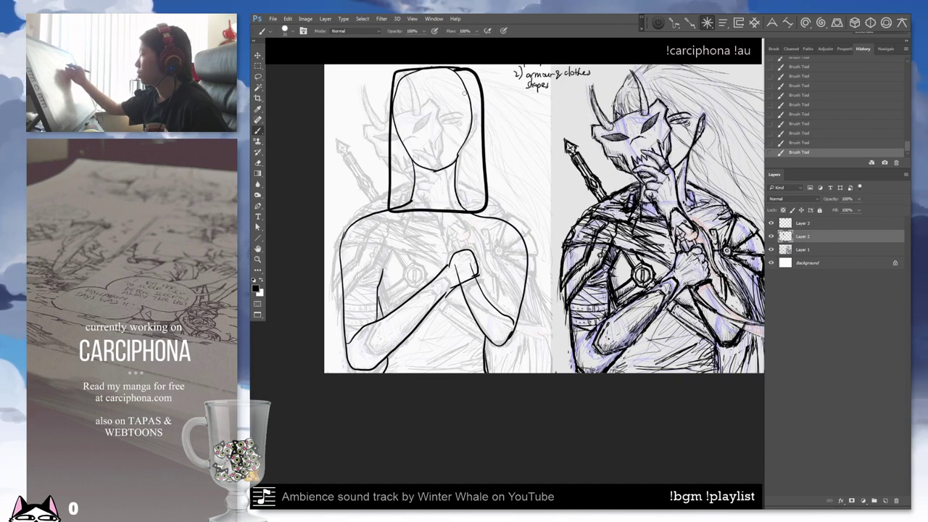
{"action": "key", "text": "ctrl+z"}
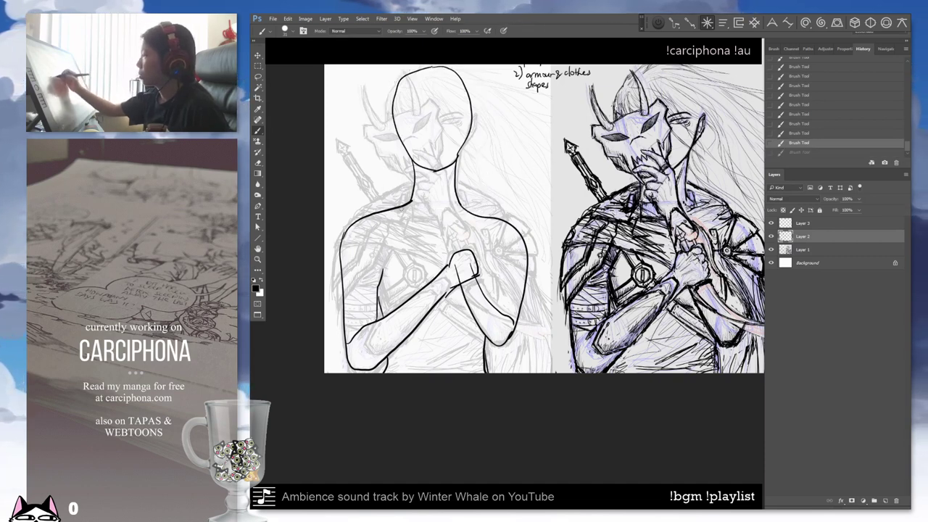
{"action": "mouse_move", "coordinate": [366, 218]}
{"action": "left_mouse_down"}
{"action": "mouse_move", "coordinate": [511, 209]}
{"action": "mouse_move", "coordinate": [360, 261]}
{"action": "mouse_move", "coordinate": [384, 371]}
{"action": "left_mouse_up"}
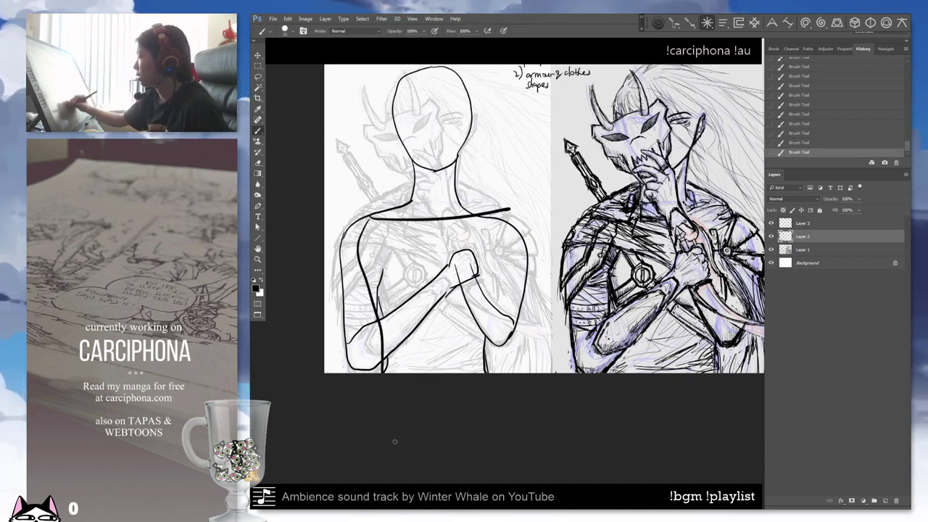
{"action": "left_click_drag", "start_coordinate": [509, 212], "coordinate": [492, 334]}
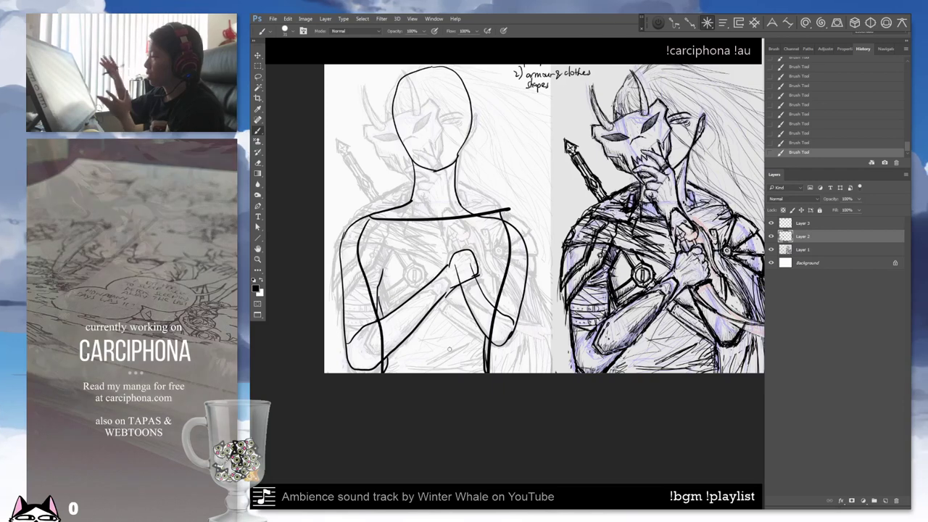
{"action": "key", "text": "ctrl+alt+z"}
{"action": "key", "text": "ctrl+alt+z"}
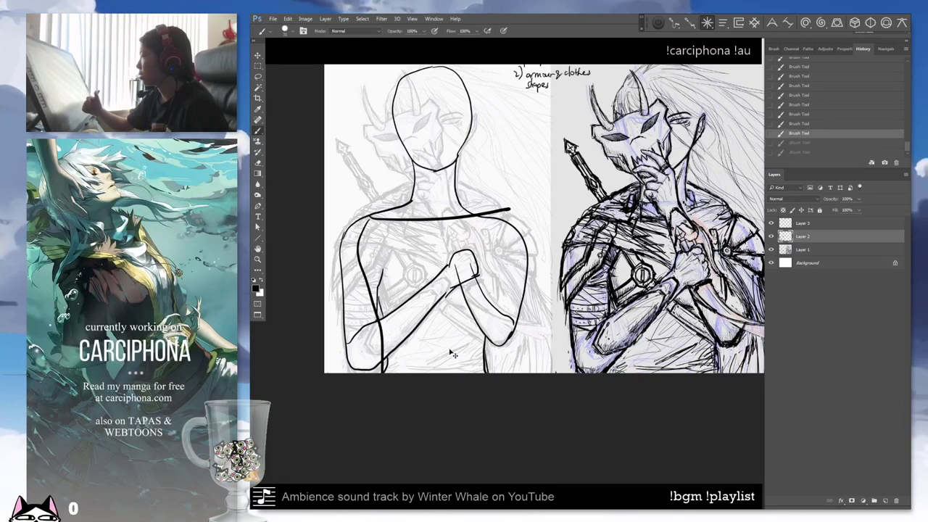
{"action": "key", "text": "ctrl+alt+z"}
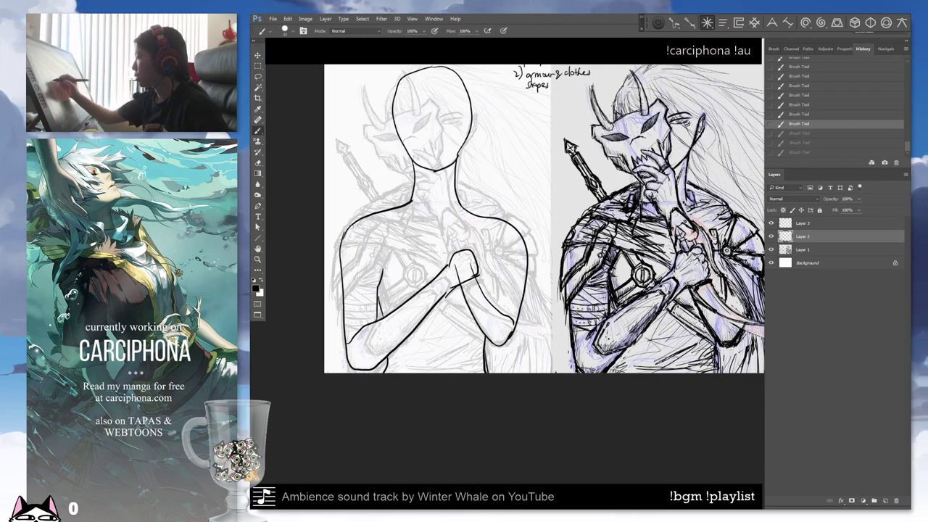
{"action": "left_click_drag", "start_coordinate": [355, 226], "coordinate": [377, 287]}
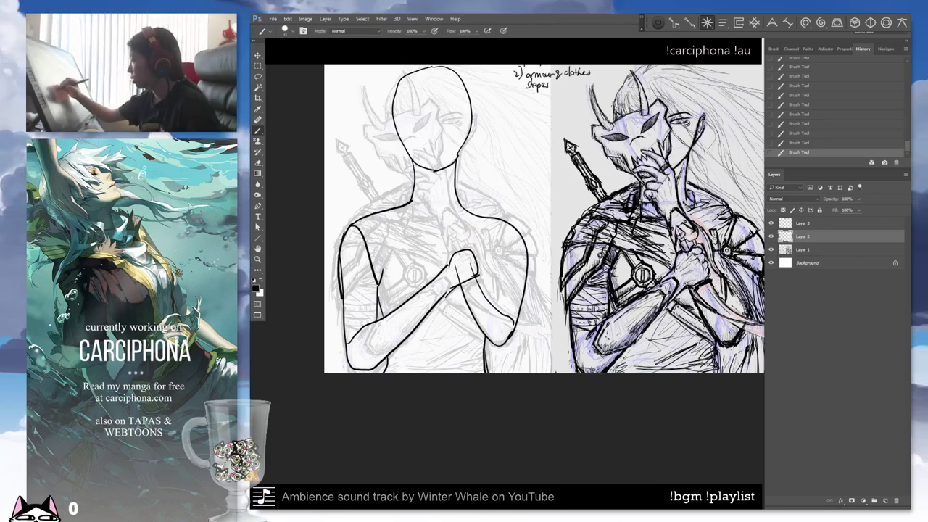
{"action": "key", "text": "ctrl+z"}
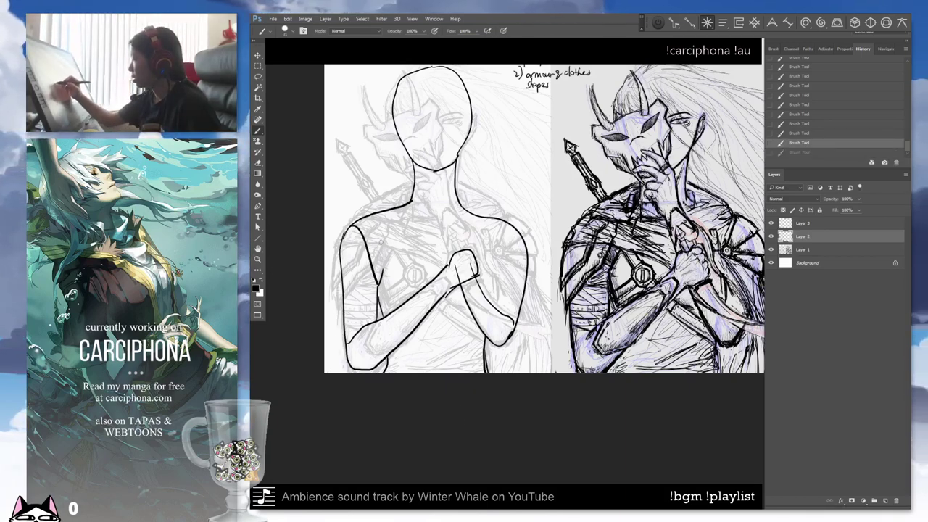
Sketch a box over the chest and lower torso, then undo it and nearby small strokes.
{"action": "mouse_move", "coordinate": [379, 241]}
{"action": "left_mouse_down"}
{"action": "mouse_move", "coordinate": [384, 330]}
{"action": "mouse_move", "coordinate": [496, 326]}
{"action": "mouse_move", "coordinate": [495, 224]}
{"action": "left_mouse_up"}
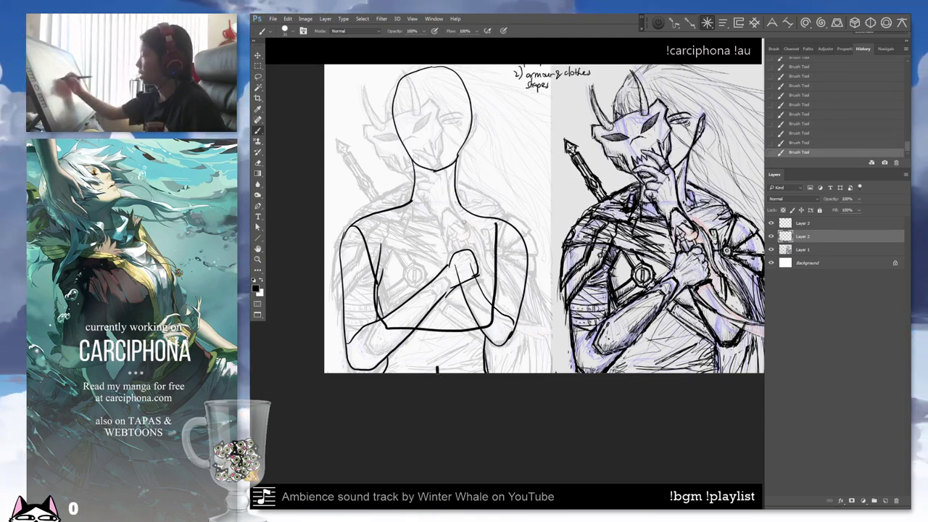
{"action": "left_click_drag", "start_coordinate": [507, 216], "coordinate": [375, 371]}
{"action": "left_click_drag", "start_coordinate": [495, 371], "coordinate": [509, 217]}
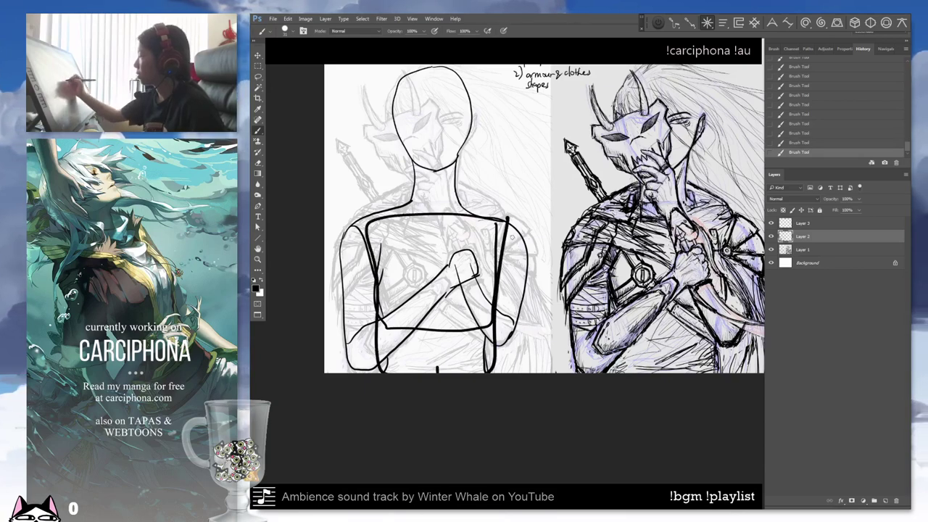
{"action": "key", "text": "ctrl+z"}
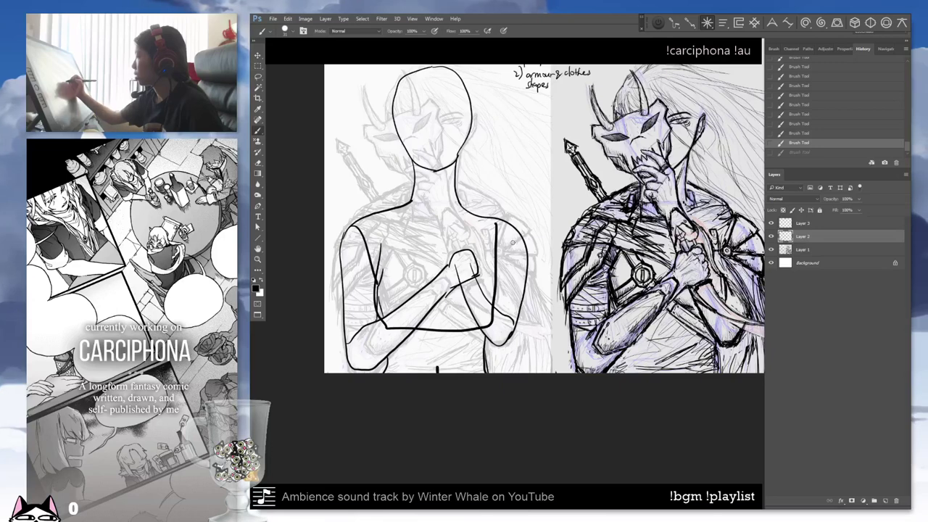
{"action": "key", "text": "ctrl+alt+z"}
{"action": "key", "text": "ctrl+alt+z"}
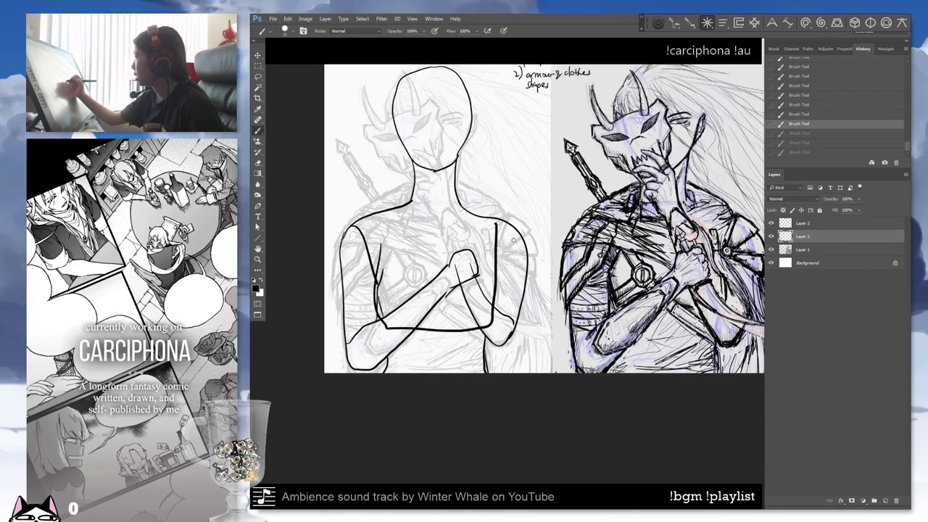
{"action": "key", "text": "ctrl+alt+z"}
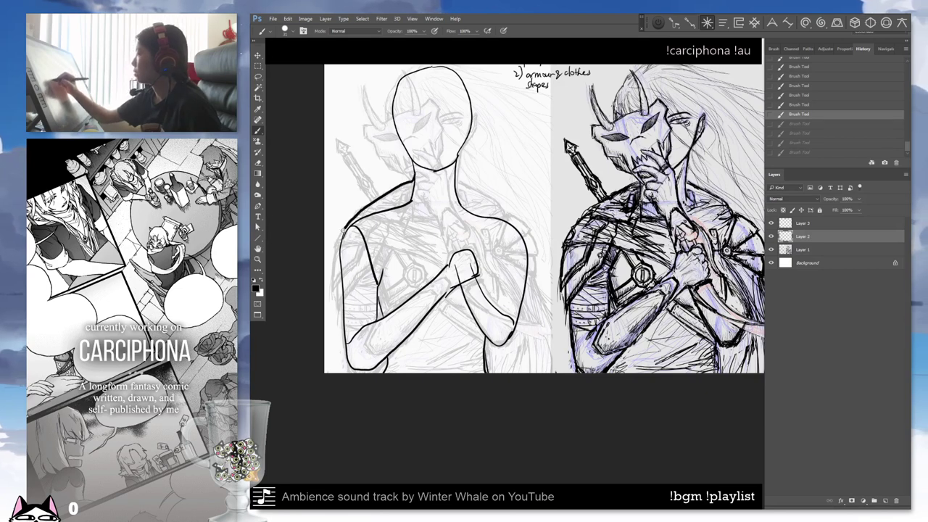
Trace the right shoulder contour and erase stray lines around the chest.
{"action": "left_click_drag", "start_coordinate": [342, 231], "coordinate": [338, 258]}
{"action": "mouse_move", "coordinate": [455, 181]}
{"action": "left_mouse_down"}
{"action": "mouse_move", "coordinate": [464, 206]}
{"action": "mouse_move", "coordinate": [515, 217]}
{"action": "mouse_move", "coordinate": [522, 239]}
{"action": "left_mouse_up"}
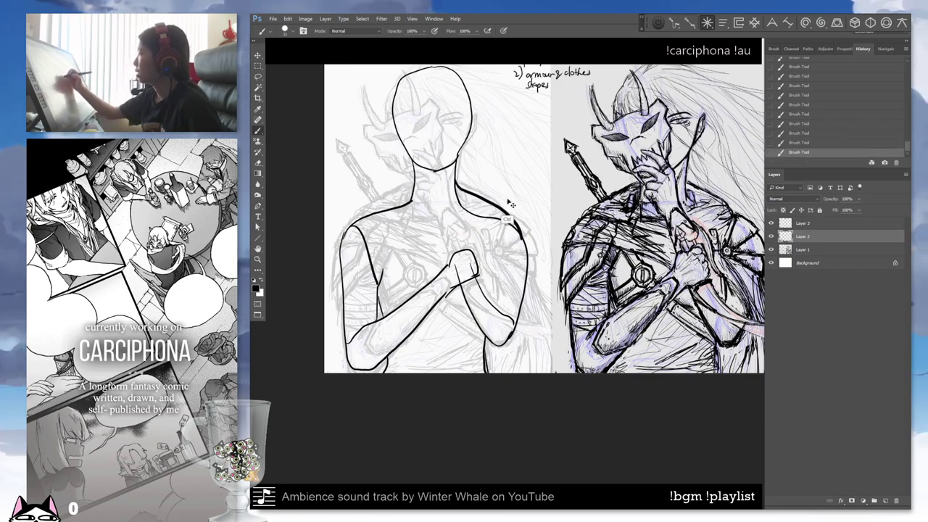
{"action": "key", "text": "ctrl+z"}
{"action": "key", "text": "e"}
{"action": "right_click", "coordinate": [401, 217]}
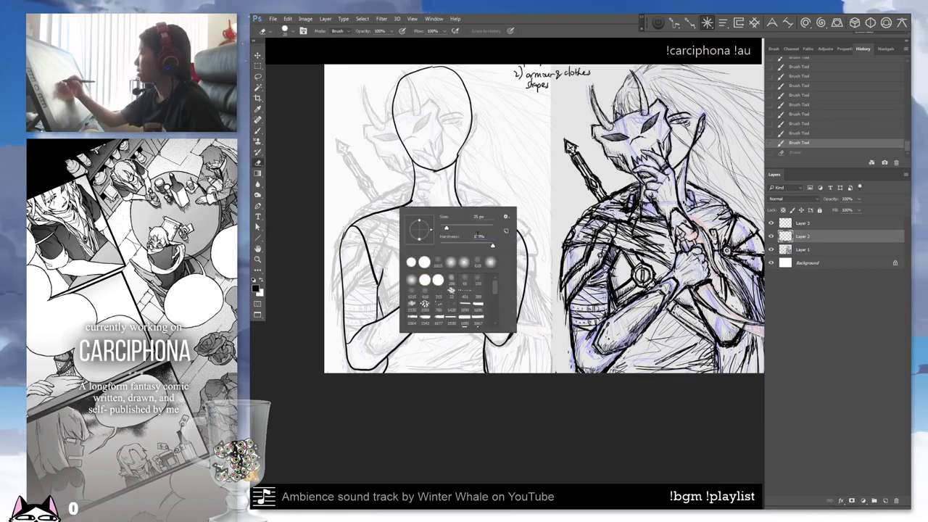
{"action": "key", "text": "Return"}
{"action": "left_click_drag", "start_coordinate": [435, 199], "coordinate": [517, 225]}
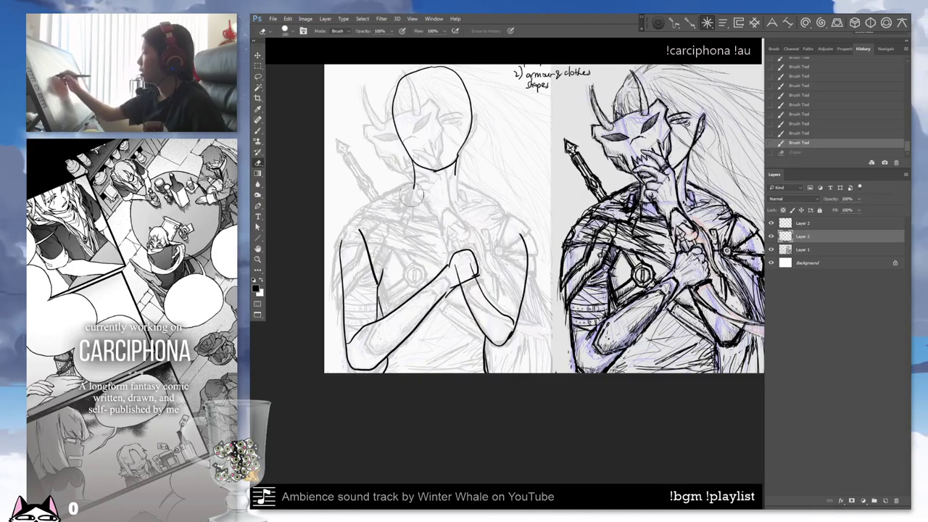
{"action": "key", "text": "b"}
Outline both shoulders and retry the head and torso left side, undoing the misses.
{"action": "left_click_drag", "start_coordinate": [417, 183], "coordinate": [346, 215]}
{"action": "left_click_drag", "start_coordinate": [455, 168], "coordinate": [525, 255]}
{"action": "key", "text": "ctrl+z"}
{"action": "mouse_move", "coordinate": [455, 172]}
{"action": "left_mouse_down"}
{"action": "mouse_move", "coordinate": [490, 197]}
{"action": "mouse_move", "coordinate": [525, 248]}
{"action": "left_mouse_up"}
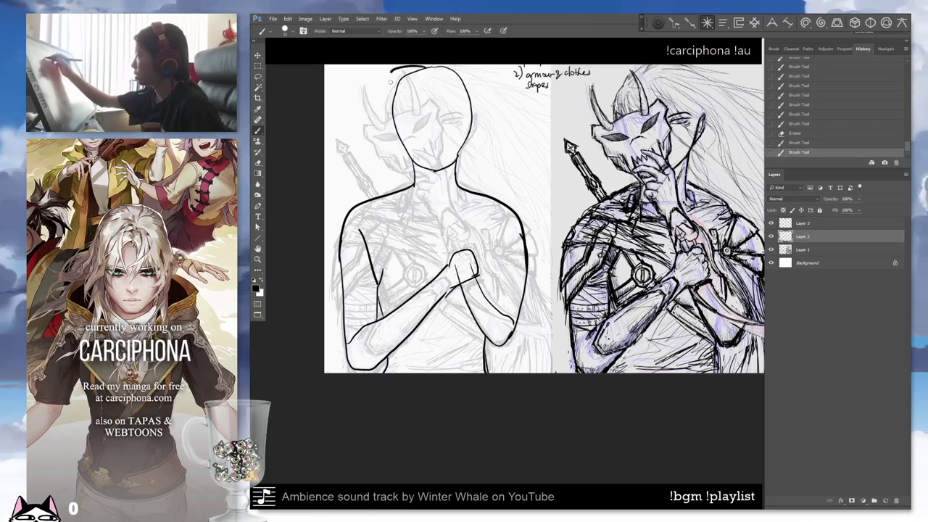
{"action": "mouse_move", "coordinate": [424, 67]}
{"action": "left_mouse_down"}
{"action": "mouse_move", "coordinate": [416, 193]}
{"action": "mouse_move", "coordinate": [330, 211]}
{"action": "mouse_move", "coordinate": [330, 318]}
{"action": "mouse_move", "coordinate": [350, 355]}
{"action": "left_mouse_up"}
{"action": "key", "text": "ctrl+z"}
{"action": "key", "text": "ctrl+z"}
{"action": "left_click_drag", "start_coordinate": [397, 189], "coordinate": [348, 362]}
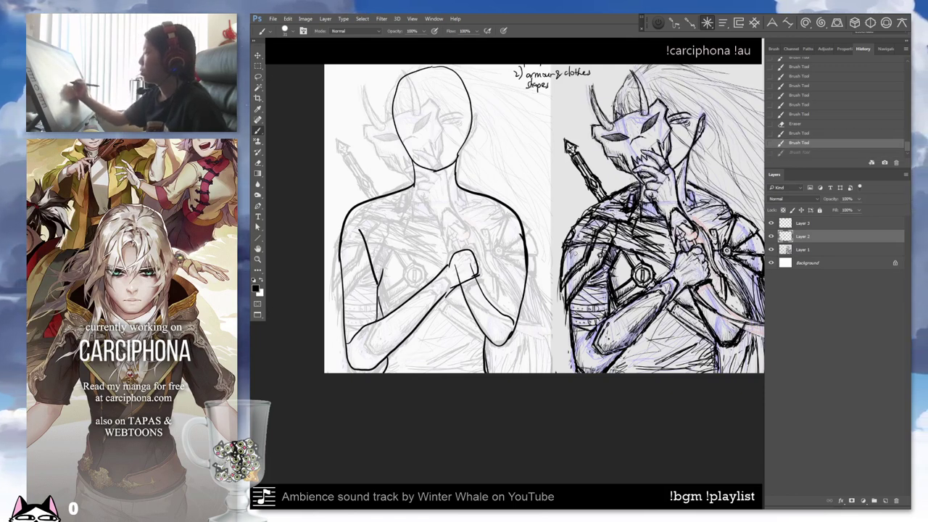
{"action": "key", "text": "ctrl+z"}
{"action": "key", "text": "ctrl+z"}
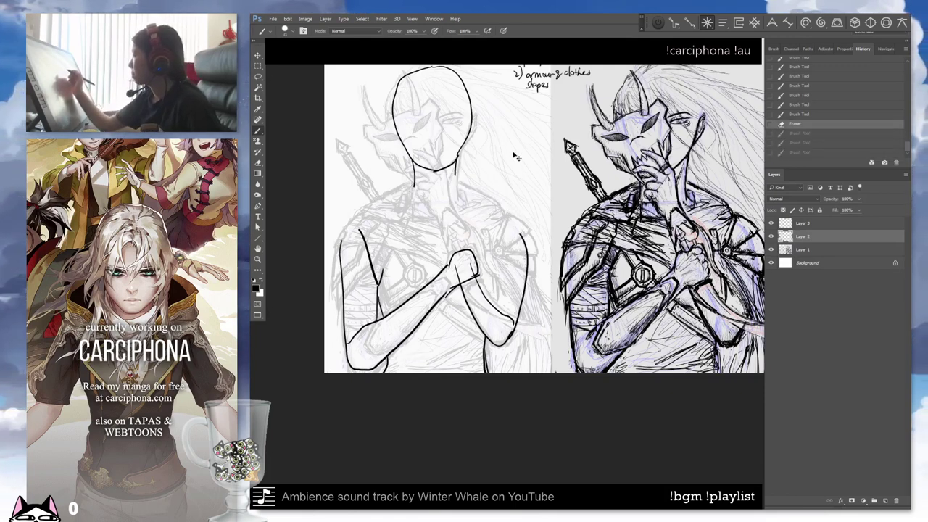
{"action": "key", "text": "ctrl+z"}
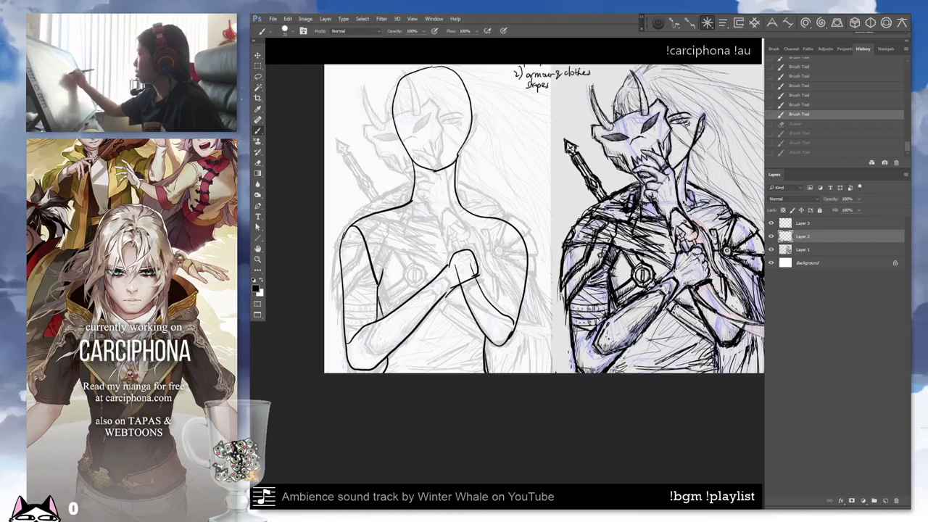
Add a short shoulder stroke and the outer line of the mannequin's left arm.
{"action": "left_click_drag", "start_coordinate": [609, 210], "coordinate": [568, 297]}
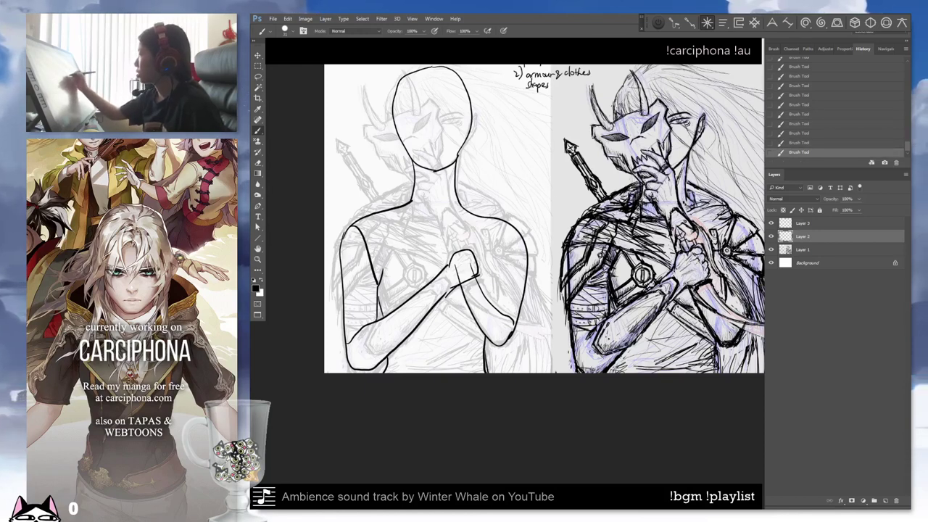
{"action": "key", "text": "ctrl+z"}
{"action": "left_click_drag", "start_coordinate": [458, 221], "coordinate": [510, 197]}
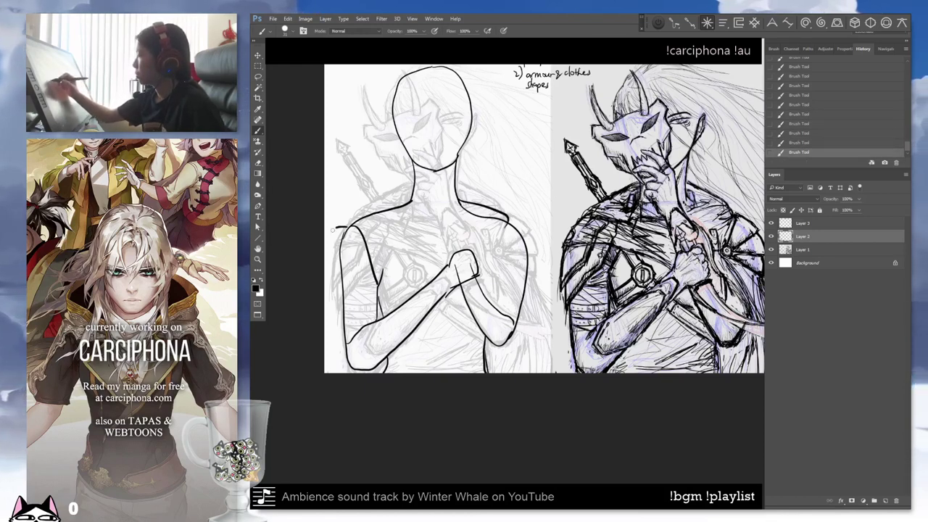
{"action": "left_click_drag", "start_coordinate": [333, 230], "coordinate": [348, 360]}
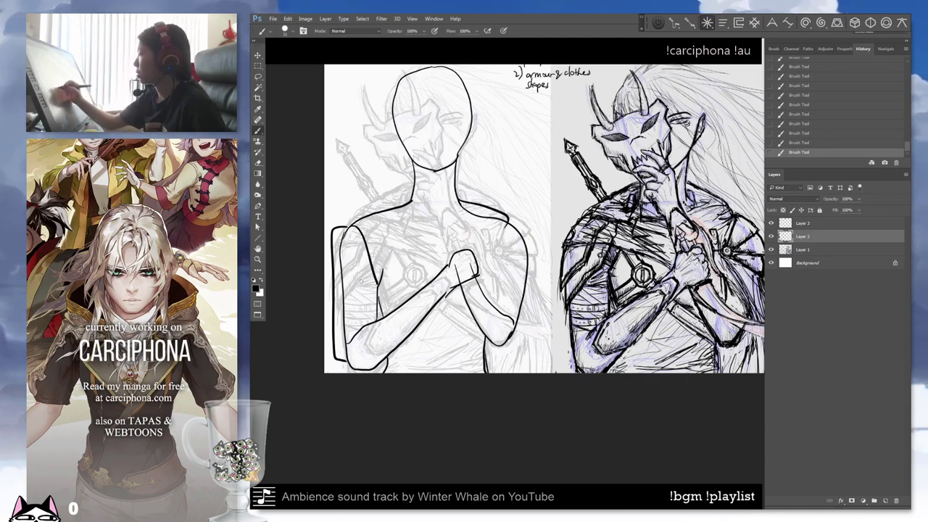
Extend the canvas downward with extra white space using the Crop tool.
{"action": "key", "text": "ctrl+0"}
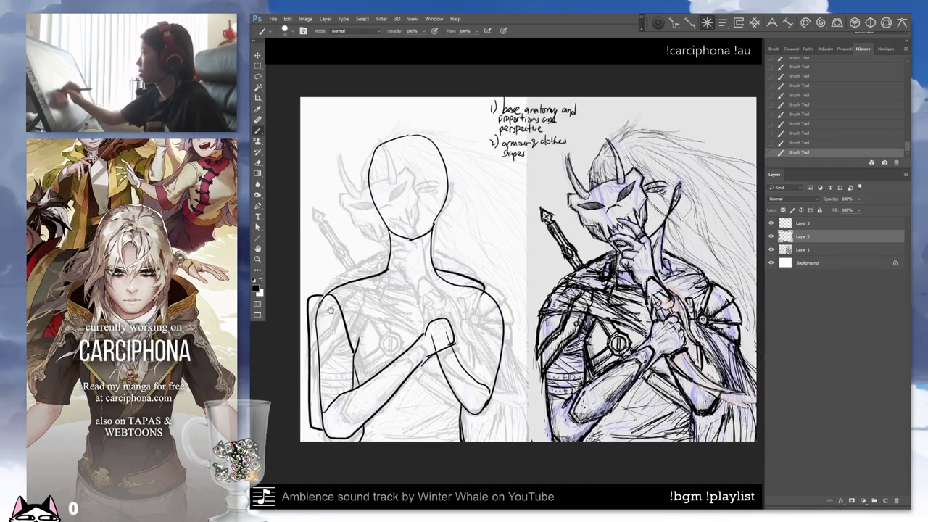
{"action": "key", "text": "c"}
{"action": "left_click_drag", "start_coordinate": [528, 442], "coordinate": [528, 479]}
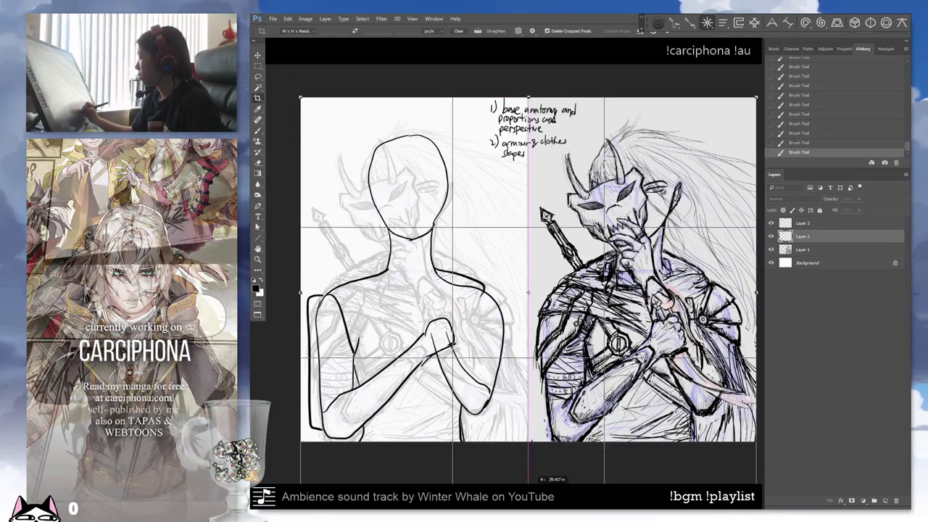
{"action": "key", "text": "Return"}
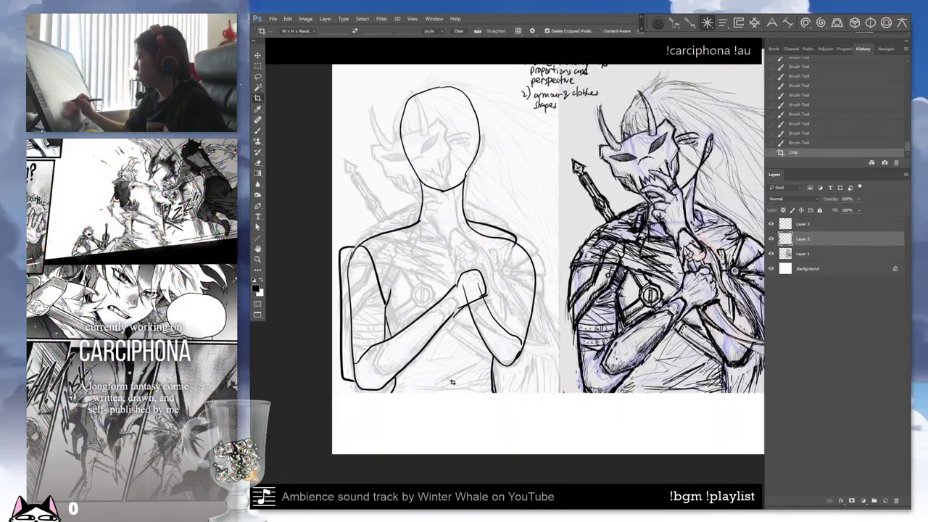
Erase stray strokes below the torso and add lines below and on the torso.
{"action": "key", "text": "e"}
{"action": "left_click_drag", "start_coordinate": [384, 380], "coordinate": [406, 402]}
{"action": "left_click_drag", "start_coordinate": [491, 374], "coordinate": [492, 391]}
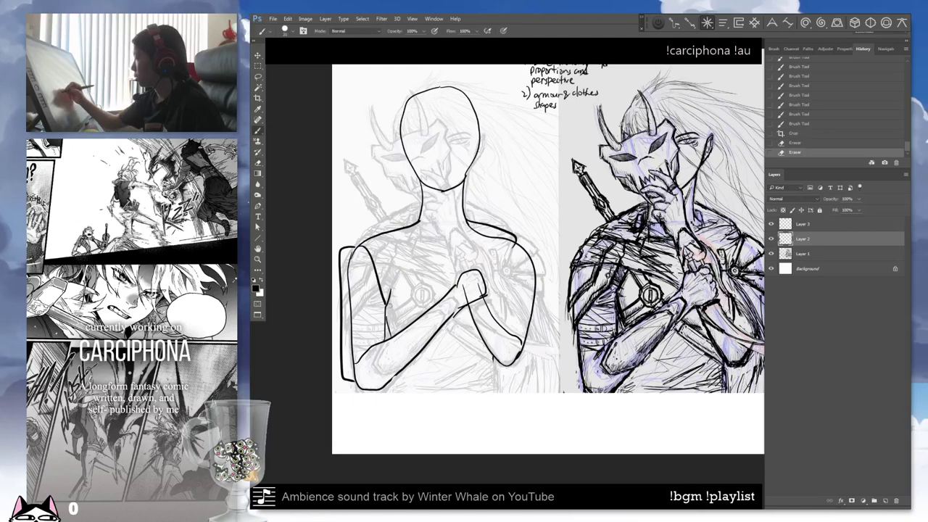
{"action": "key", "text": "b"}
{"action": "left_click_drag", "start_coordinate": [399, 371], "coordinate": [388, 450]}
{"action": "left_click_drag", "start_coordinate": [509, 250], "coordinate": [509, 282]}
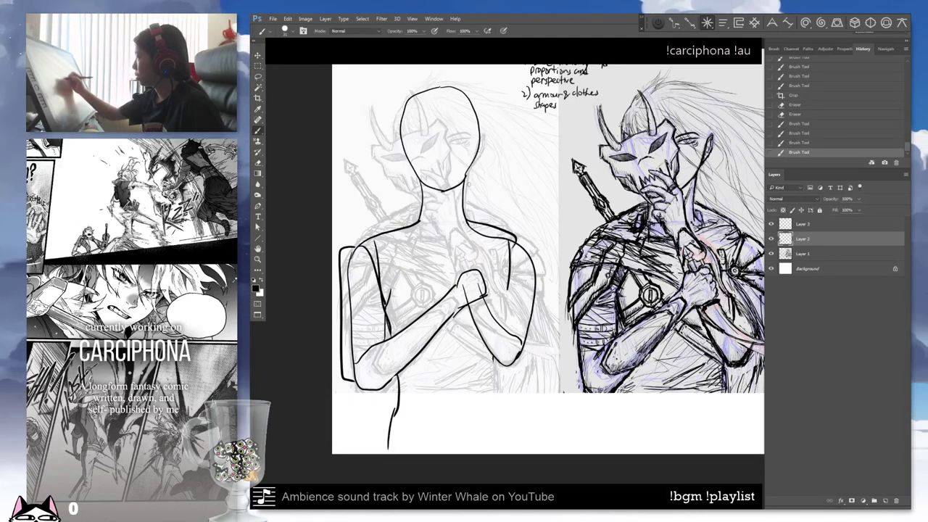
{"action": "key", "text": "e"}
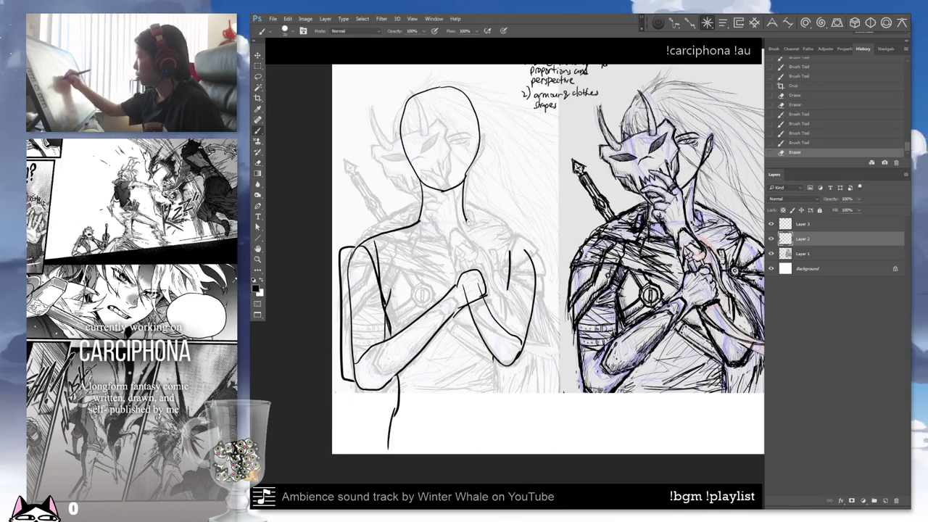
{"action": "left_click_drag", "start_coordinate": [518, 241], "coordinate": [519, 251]}
{"action": "key", "text": "b"}
{"action": "left_click_drag", "start_coordinate": [517, 303], "coordinate": [503, 335]}
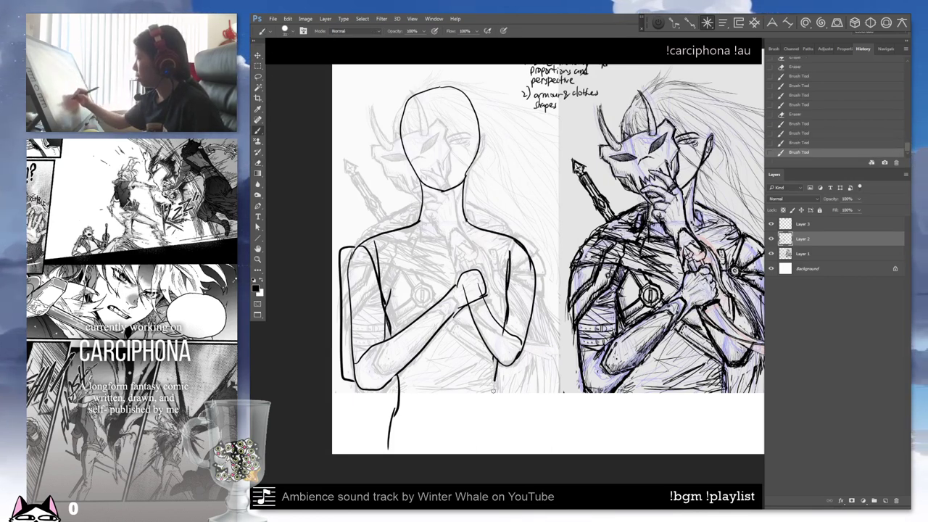
Draw both leg lines plus horizontal lines at the leg bottoms, chest and shoulders.
{"action": "left_click_drag", "start_coordinate": [493, 390], "coordinate": [509, 453]}
{"action": "key", "text": "e"}
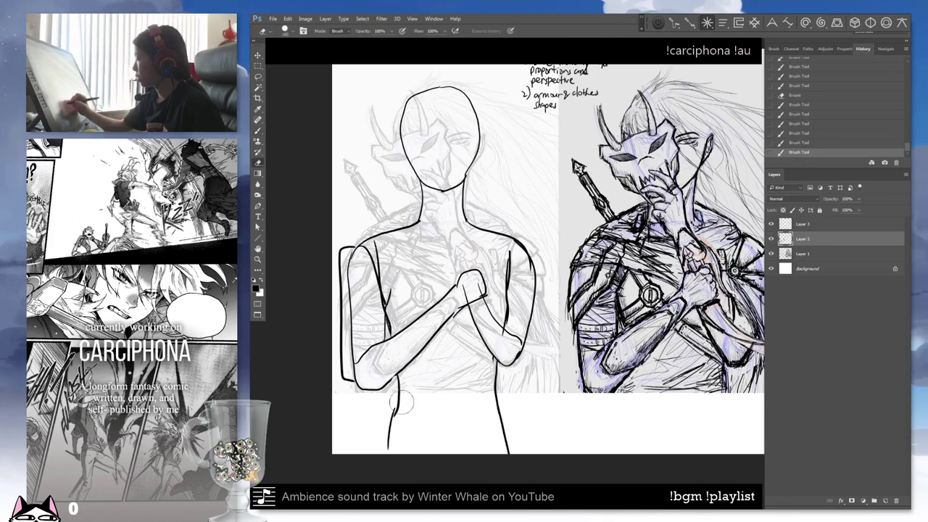
{"action": "key", "text": "b"}
{"action": "left_click_drag", "start_coordinate": [392, 395], "coordinate": [381, 454]}
{"action": "mouse_move", "coordinate": [496, 366]}
{"action": "left_mouse_down"}
{"action": "mouse_move", "coordinate": [516, 454]}
{"action": "mouse_move", "coordinate": [504, 414]}
{"action": "left_mouse_up"}
{"action": "key", "text": "ctrl+z"}
{"action": "mouse_move", "coordinate": [393, 378]}
{"action": "left_mouse_down"}
{"action": "mouse_move", "coordinate": [381, 454]}
{"action": "mouse_move", "coordinate": [511, 446]}
{"action": "left_mouse_up"}
{"action": "left_click_drag", "start_coordinate": [382, 300], "coordinate": [498, 294]}
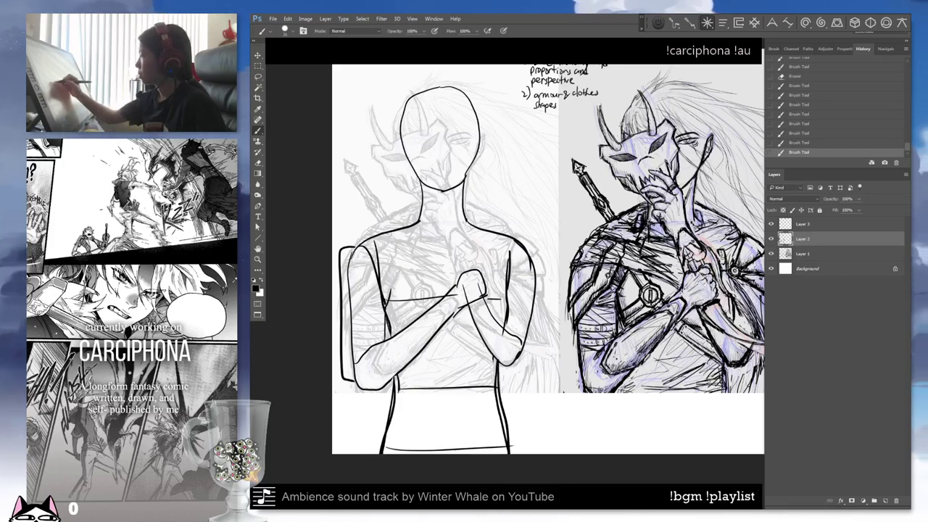
{"action": "left_click_drag", "start_coordinate": [400, 240], "coordinate": [499, 235]}
{"action": "key", "text": "ctrl+z"}
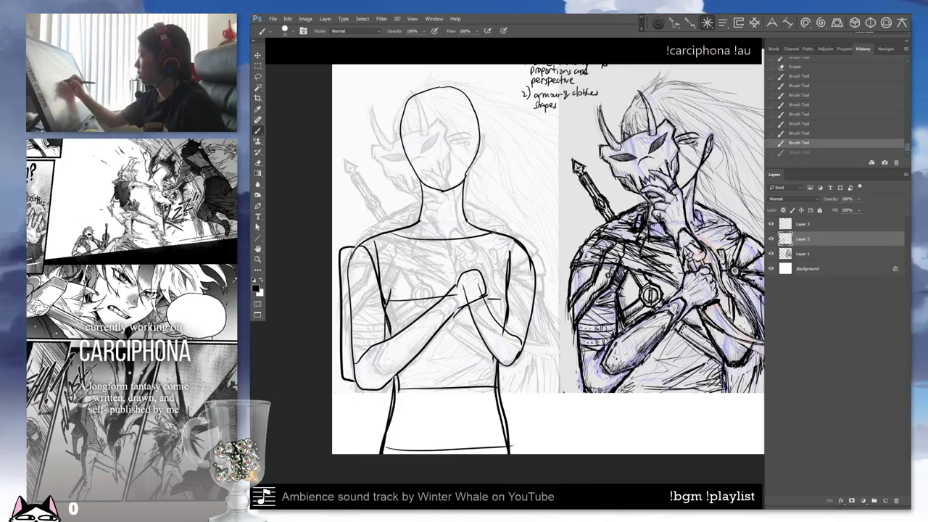
{"action": "key", "text": "ctrl+shift+z"}
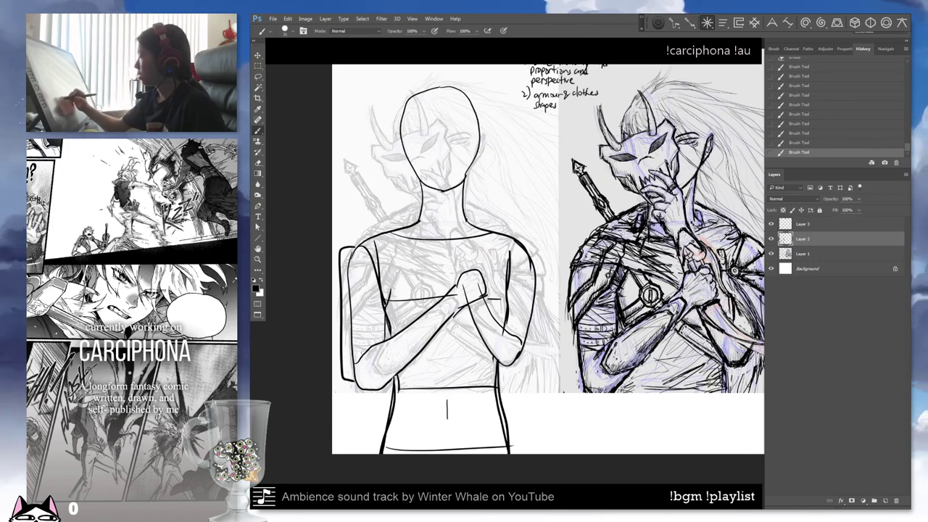
Redraw a longer left arm outline and erase stray lines around the chest and lower torso.
{"action": "key", "text": "e"}
{"action": "left_click_drag", "start_coordinate": [356, 388], "coordinate": [350, 298]}
{"action": "key", "text": "b"}
{"action": "mouse_move", "coordinate": [347, 239]}
{"action": "left_mouse_down"}
{"action": "mouse_move", "coordinate": [353, 416]}
{"action": "mouse_move", "coordinate": [363, 418]}
{"action": "left_mouse_up"}
{"action": "key", "text": "e"}
{"action": "left_click_drag", "start_coordinate": [375, 382], "coordinate": [355, 366]}
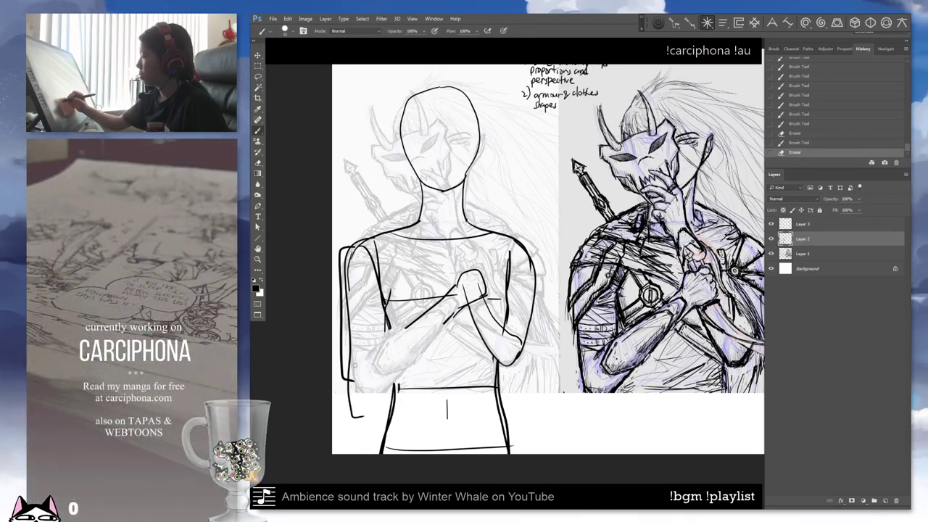
{"action": "mouse_move", "coordinate": [371, 417]}
{"action": "left_mouse_down"}
{"action": "mouse_move", "coordinate": [393, 407]}
{"action": "mouse_move", "coordinate": [451, 332]}
{"action": "left_mouse_up"}
{"action": "key", "text": "e"}
{"action": "mouse_move", "coordinate": [395, 350]}
{"action": "left_mouse_down"}
{"action": "mouse_move", "coordinate": [443, 304]}
{"action": "mouse_move", "coordinate": [447, 331]}
{"action": "mouse_move", "coordinate": [436, 318]}
{"action": "mouse_move", "coordinate": [391, 348]}
{"action": "mouse_move", "coordinate": [439, 311]}
{"action": "left_mouse_up"}
{"action": "key", "text": "b"}
{"action": "key", "text": "e"}
{"action": "key", "text": "b"}
{"action": "key", "text": "e"}
{"action": "mouse_move", "coordinate": [359, 412]}
{"action": "left_mouse_down"}
{"action": "mouse_move", "coordinate": [348, 399]}
{"action": "mouse_move", "coordinate": [413, 402]}
{"action": "left_mouse_up"}
{"action": "key", "text": "b"}
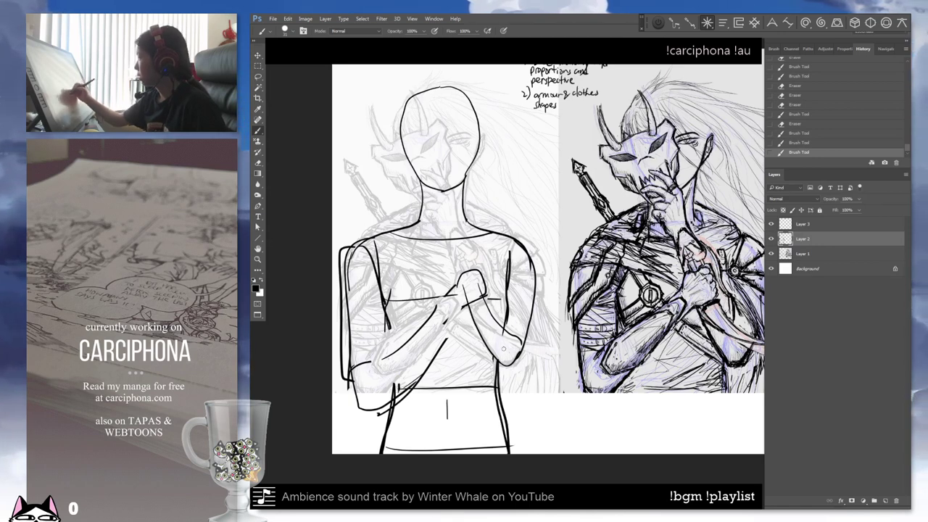
Scroll down and erase stray lines near the lower torso and forearm.
{"action": "scroll", "coordinate": [536, 254], "scroll_direction": "down", "scroll_amount": 1}
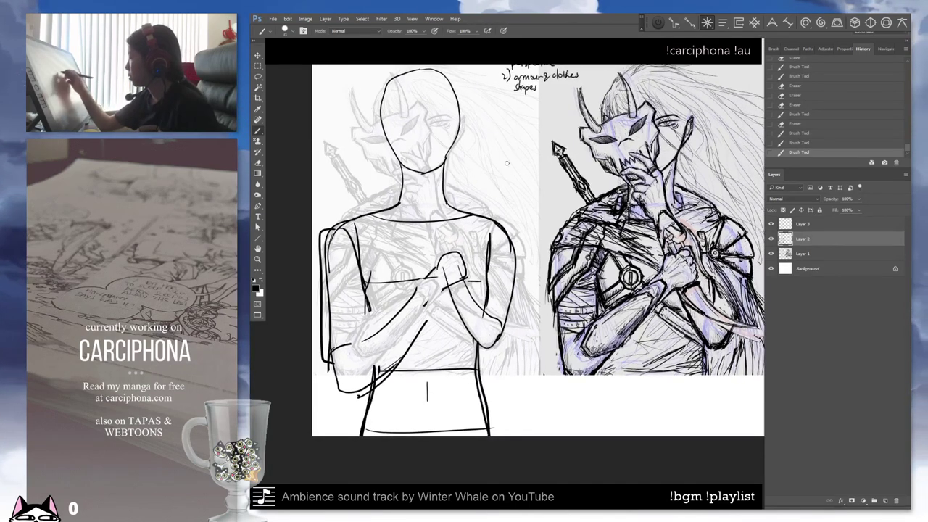
{"action": "scroll", "coordinate": [536, 254], "scroll_direction": "down", "scroll_amount": 3}
{"action": "key", "text": "e"}
{"action": "left_click_drag", "start_coordinate": [398, 311], "coordinate": [355, 341]}
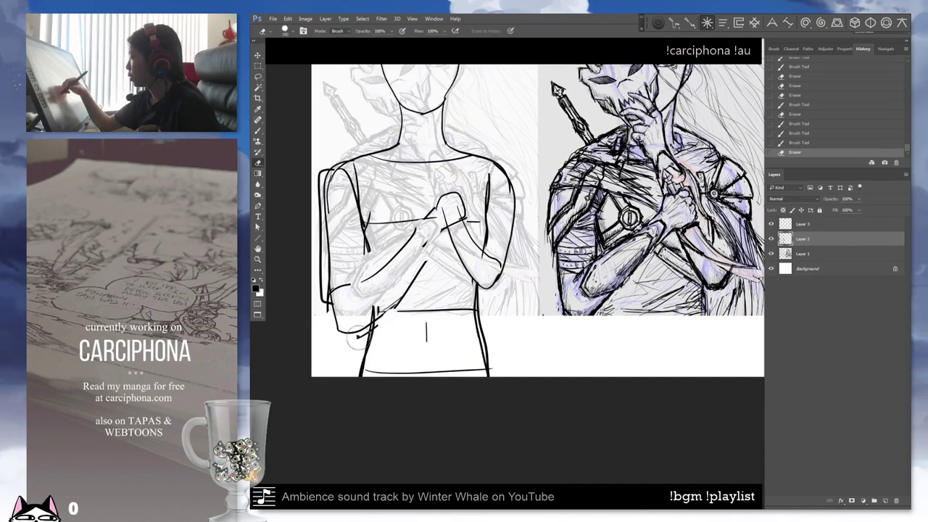
{"action": "left_click_drag", "start_coordinate": [427, 269], "coordinate": [366, 287]}
{"action": "scroll", "coordinate": [366, 286], "scroll_direction": "up", "scroll_amount": 4}
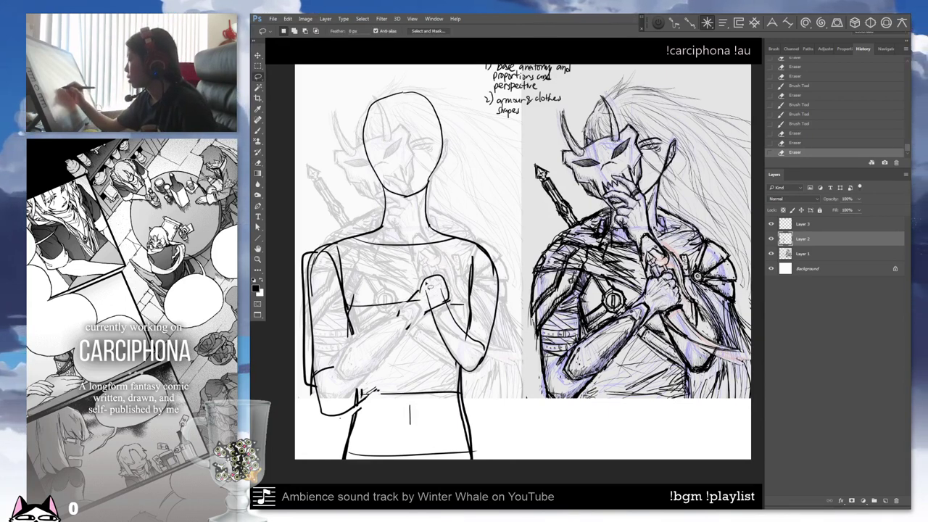
Draw finger lines across the mannequin's fist.
{"action": "key", "text": "b"}
{"action": "left_click_drag", "start_coordinate": [435, 278], "coordinate": [474, 270]}
{"action": "left_click_drag", "start_coordinate": [438, 282], "coordinate": [471, 278]}
{"action": "left_click_drag", "start_coordinate": [445, 293], "coordinate": [472, 299]}
{"action": "left_click_drag", "start_coordinate": [428, 307], "coordinate": [469, 299]}
{"action": "mouse_move", "coordinate": [423, 258]}
{"action": "left_mouse_down"}
{"action": "mouse_move", "coordinate": [428, 285]}
{"action": "mouse_move", "coordinate": [406, 310]}
{"action": "mouse_move", "coordinate": [471, 297]}
{"action": "mouse_move", "coordinate": [409, 148]}
{"action": "left_mouse_up"}
Copy the hand to a new layer, then enlarge, rotate and place it over the chest fist.
{"action": "key", "text": "l"}
{"action": "key", "text": "ctrl+j"}
{"action": "key", "text": "v"}
{"action": "key", "text": "ctrl+t"}
{"action": "mouse_move", "coordinate": [482, 112]}
{"action": "left_mouse_down"}
{"action": "mouse_move", "coordinate": [426, 133]}
{"action": "mouse_move", "coordinate": [427, 143]}
{"action": "left_mouse_up"}
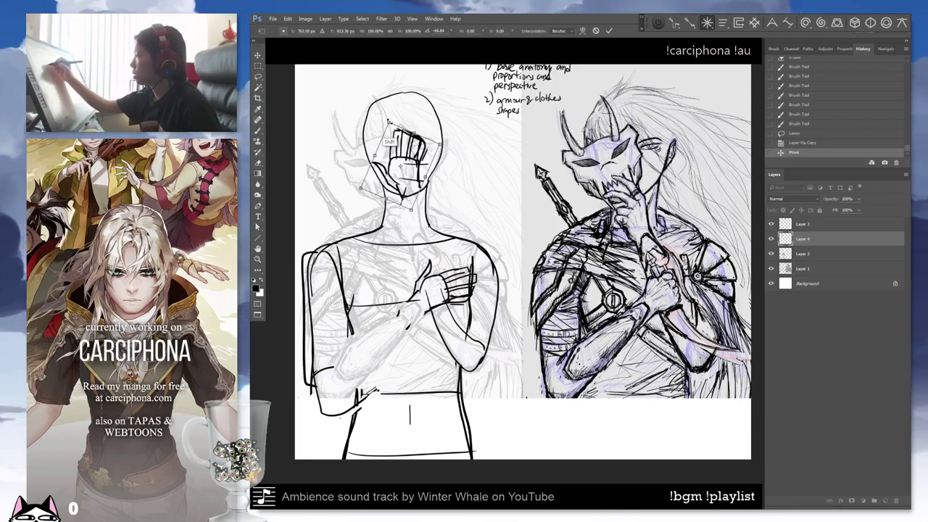
{"action": "left_click_drag", "start_coordinate": [388, 122], "coordinate": [392, 106]}
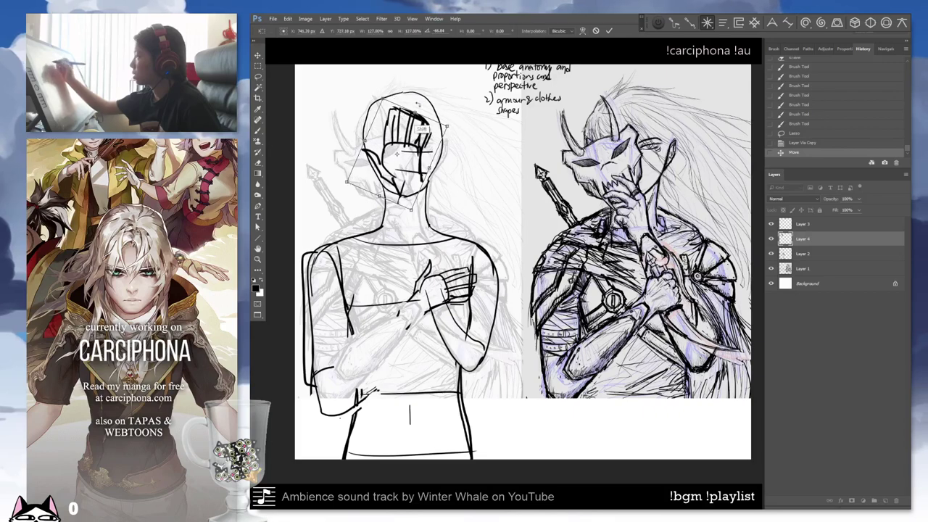
{"action": "mouse_move", "coordinate": [392, 96]}
{"action": "left_mouse_down"}
{"action": "mouse_move", "coordinate": [426, 129]}
{"action": "mouse_move", "coordinate": [443, 132]}
{"action": "left_mouse_up"}
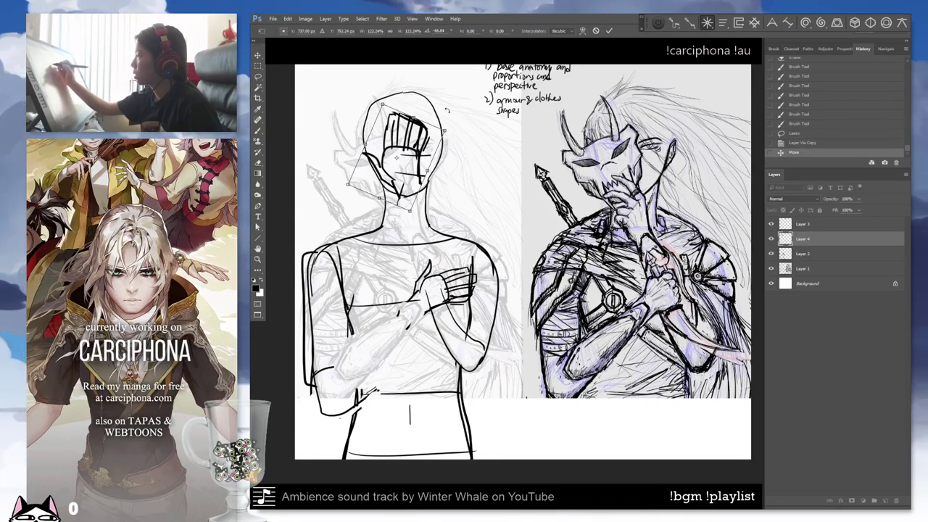
{"action": "left_click_drag", "start_coordinate": [424, 145], "coordinate": [445, 282]}
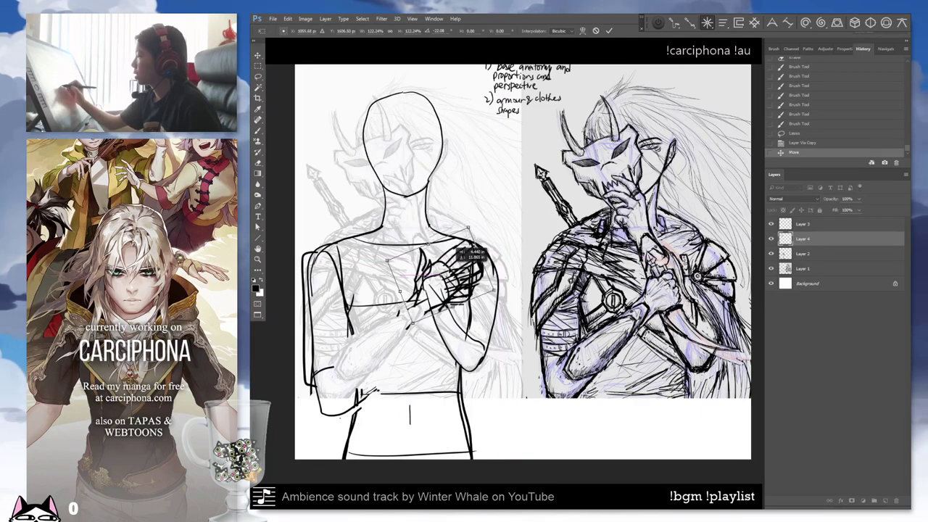
{"action": "left_click_drag", "start_coordinate": [505, 256], "coordinate": [516, 274]}
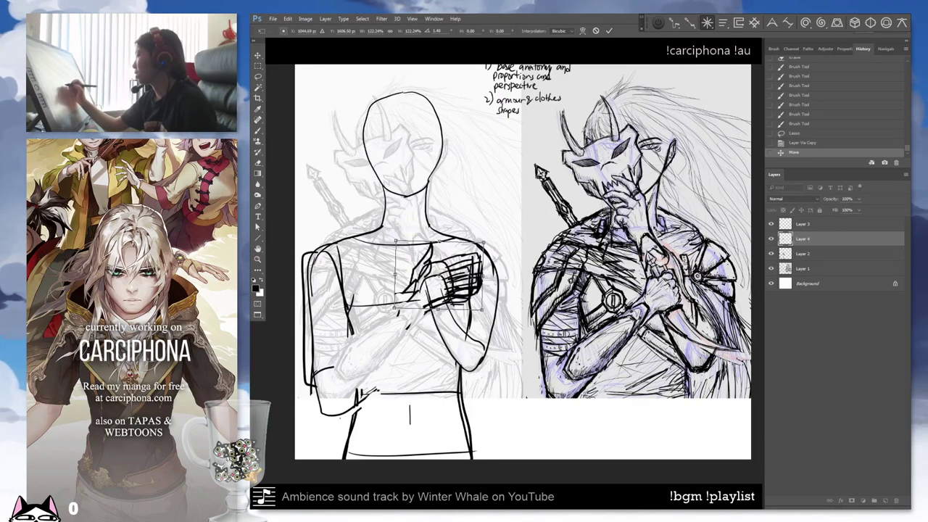
{"action": "left_click_drag", "start_coordinate": [406, 290], "coordinate": [409, 297]}
{"action": "key", "text": "Return"}
Erase some of the original hand strokes on Layer 2.
{"action": "left_click", "coordinate": [802, 254]}
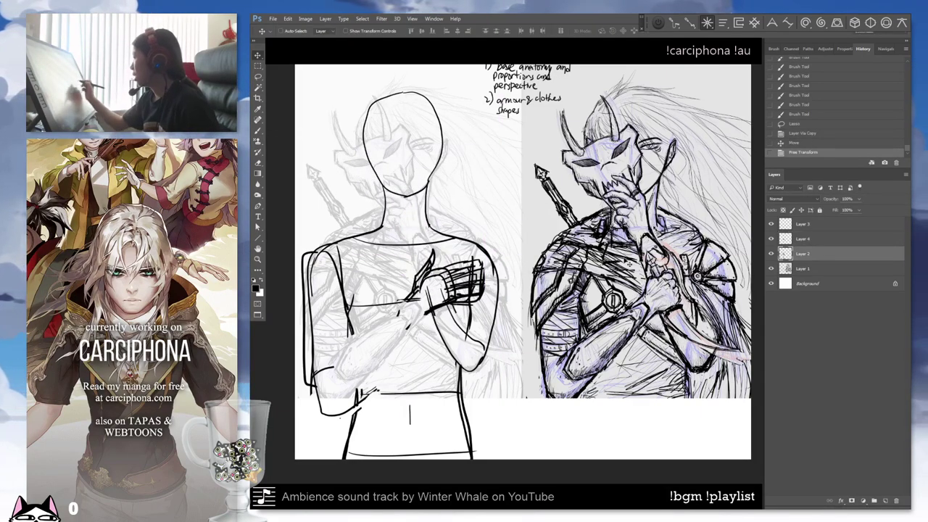
{"action": "key", "text": "e"}
{"action": "mouse_move", "coordinate": [420, 265]}
{"action": "left_mouse_down"}
{"action": "mouse_move", "coordinate": [457, 282]}
{"action": "mouse_move", "coordinate": [487, 268]}
{"action": "left_mouse_up"}
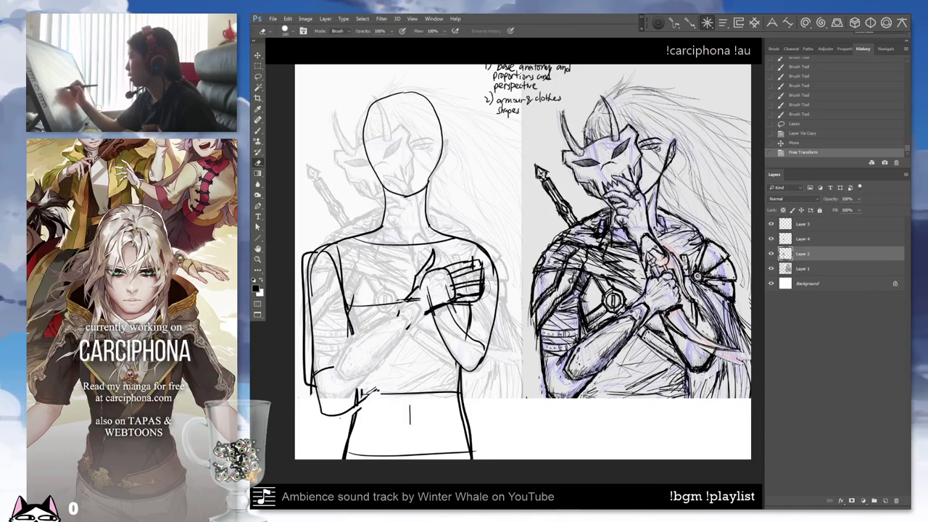
Erase old hand strokes on Layer 2 and redraw the lines around the left mannequin's fist.
{"action": "left_click_drag", "start_coordinate": [453, 308], "coordinate": [428, 284]}
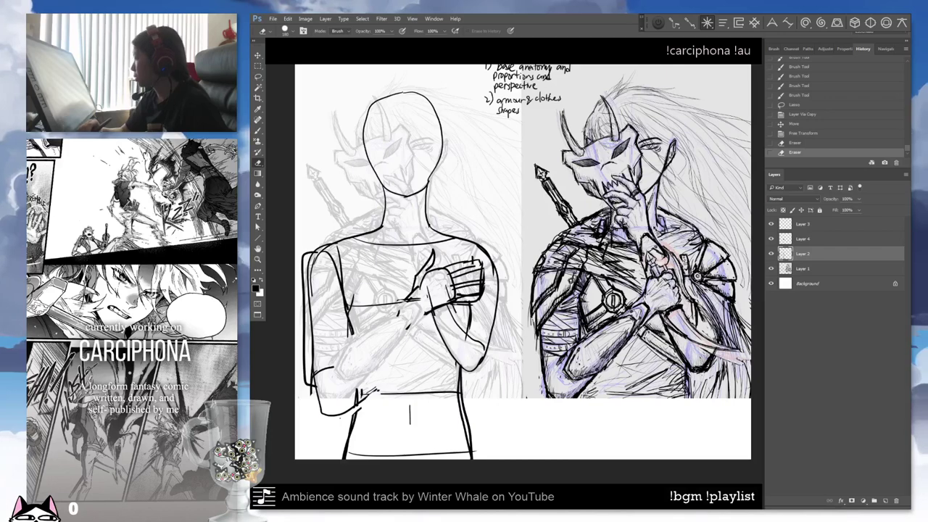
{"action": "key", "text": "v"}
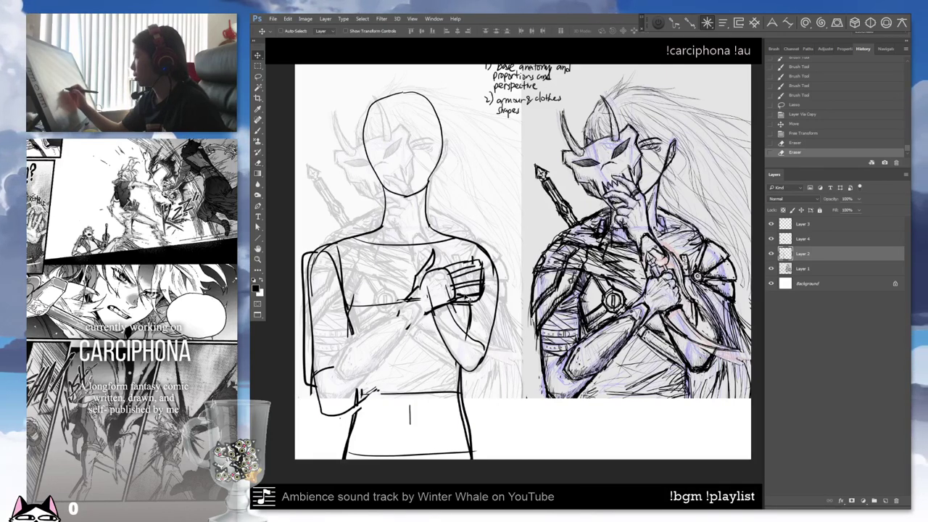
{"action": "mouse_move", "coordinate": [466, 300]}
{"action": "left_mouse_down"}
{"action": "mouse_move", "coordinate": [482, 290]}
{"action": "mouse_move", "coordinate": [427, 293]}
{"action": "mouse_move", "coordinate": [406, 316]}
{"action": "mouse_move", "coordinate": [414, 319]}
{"action": "mouse_move", "coordinate": [374, 386]}
{"action": "left_mouse_up"}
{"action": "key", "text": "ctrl+z"}
{"action": "key", "text": "b"}
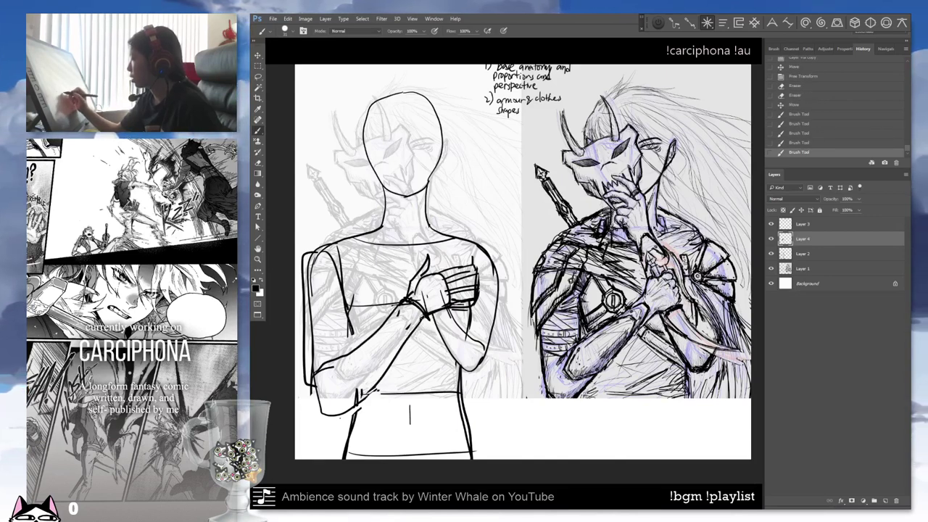
{"action": "left_click_drag", "start_coordinate": [419, 320], "coordinate": [400, 345]}
{"action": "key", "text": "e"}
{"action": "left_click_drag", "start_coordinate": [414, 304], "coordinate": [374, 330]}
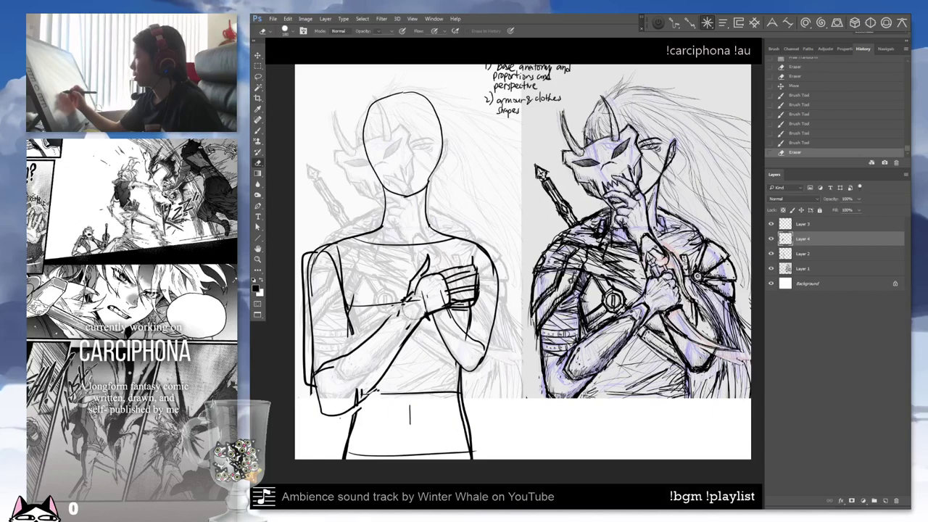
{"action": "key", "text": "b"}
{"action": "mouse_move", "coordinate": [415, 304]}
{"action": "left_mouse_down"}
{"action": "mouse_move", "coordinate": [403, 328]}
{"action": "mouse_move", "coordinate": [350, 344]}
{"action": "mouse_move", "coordinate": [385, 356]}
{"action": "mouse_move", "coordinate": [326, 416]}
{"action": "mouse_move", "coordinate": [357, 406]}
{"action": "mouse_move", "coordinate": [377, 381]}
{"action": "mouse_move", "coordinate": [373, 387]}
{"action": "left_mouse_up"}
{"action": "key", "text": "e"}
Merge Layer 4 down into Layer 2, erase lines around the hand, and draw a left shoulder line.
{"action": "key", "text": "ctrl+e"}
{"action": "key", "text": "b"}
{"action": "key", "text": "ctrl+z"}
{"action": "key", "text": "e"}
{"action": "key", "text": "b"}
{"action": "key", "text": "e"}
{"action": "key", "text": "b"}
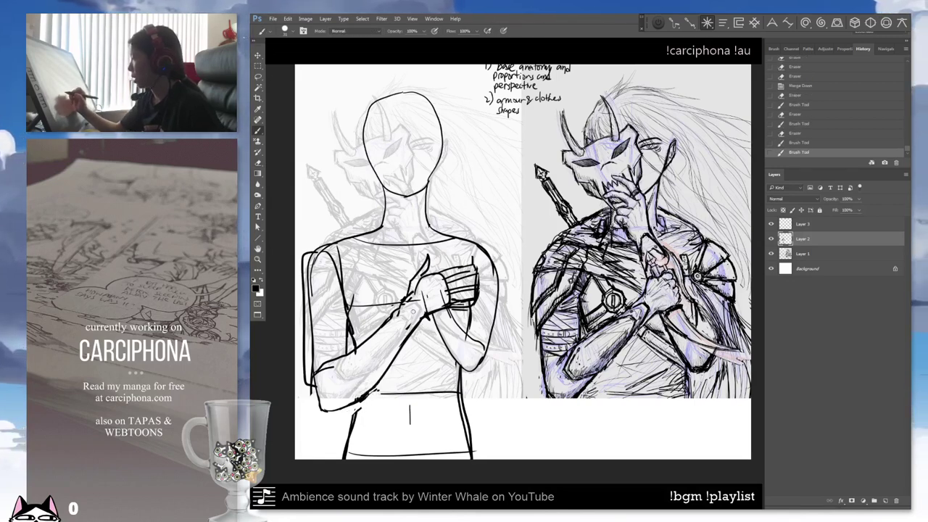
{"action": "key", "text": "e"}
{"action": "mouse_move", "coordinate": [424, 301]}
{"action": "left_mouse_down"}
{"action": "mouse_move", "coordinate": [442, 297]}
{"action": "mouse_move", "coordinate": [403, 323]}
{"action": "left_mouse_up"}
{"action": "key", "text": "b"}
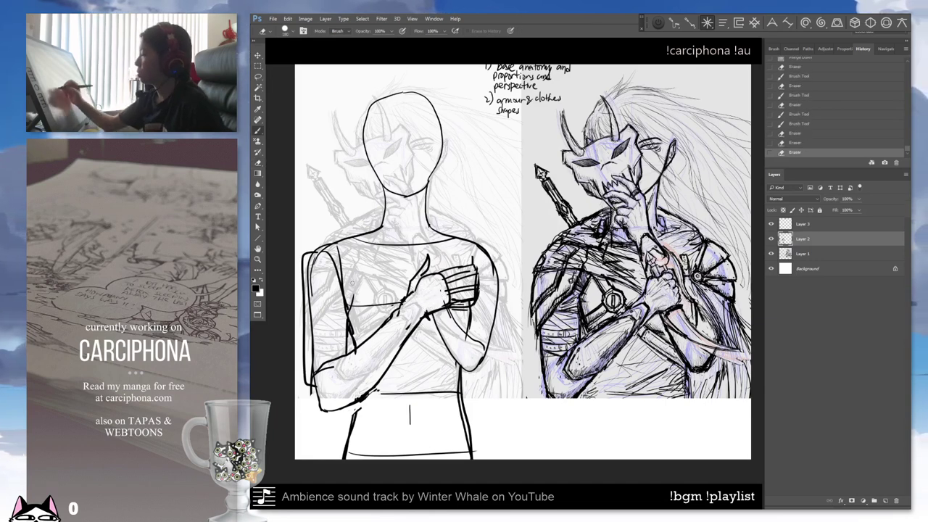
{"action": "key", "text": "b"}
{"action": "mouse_move", "coordinate": [341, 246]}
{"action": "left_mouse_down"}
{"action": "mouse_move", "coordinate": [355, 254]}
{"action": "mouse_move", "coordinate": [359, 298]}
{"action": "left_mouse_up"}
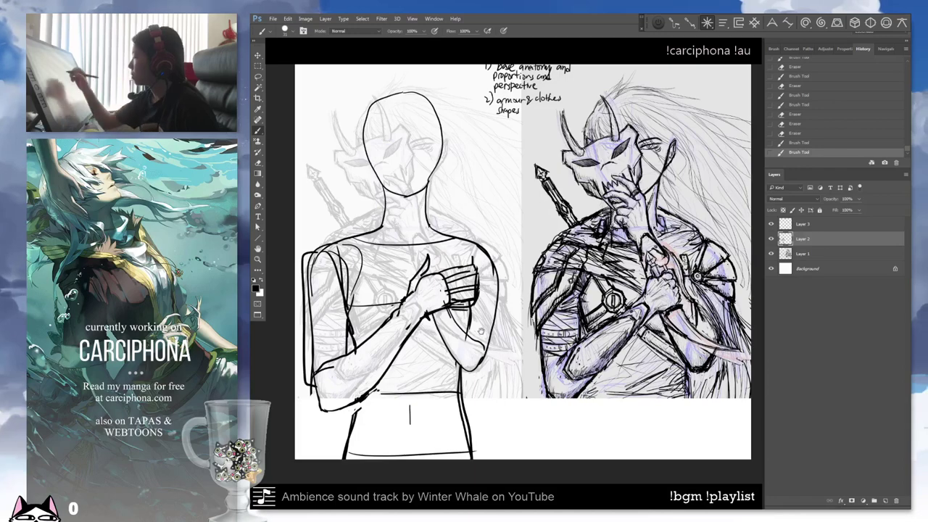
Pan the sheet back to the figures and lasso the left mannequin's crossed arm and fist.
{"action": "mouse_move", "coordinate": [508, 290]}
{"action": "left_mouse_down"}
{"action": "mouse_move", "coordinate": [469, 217]}
{"action": "mouse_move", "coordinate": [494, 253]}
{"action": "left_mouse_up"}
{"action": "left_click_drag", "start_coordinate": [494, 203], "coordinate": [472, 276]}
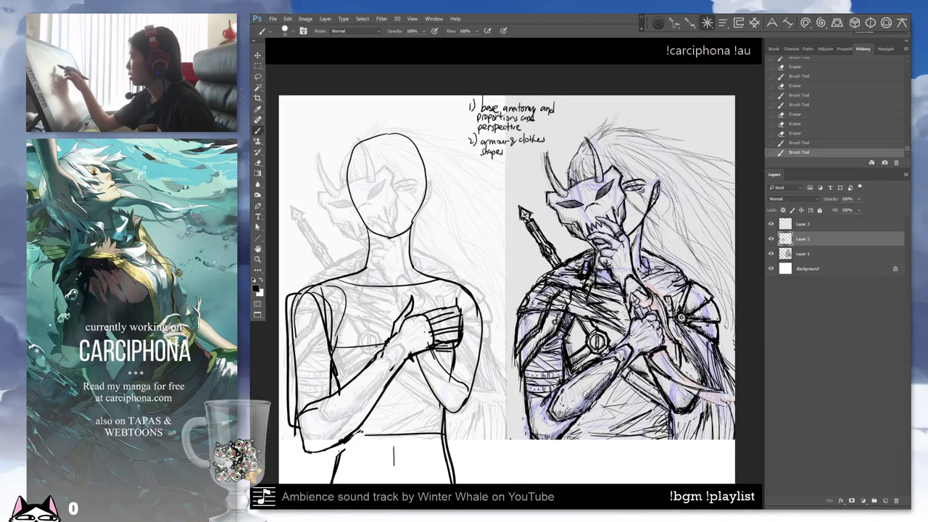
{"action": "left_click_drag", "start_coordinate": [493, 290], "coordinate": [456, 246]}
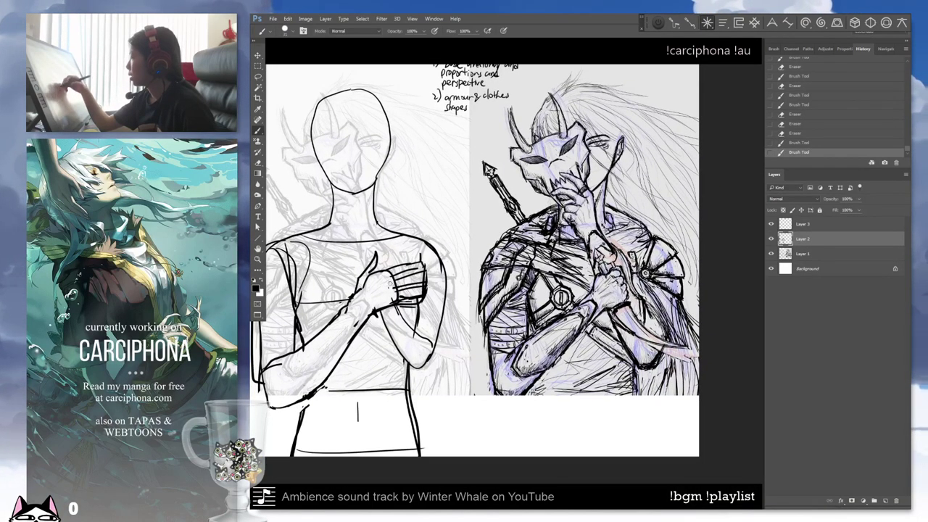
{"action": "left_click_drag", "start_coordinate": [474, 261], "coordinate": [518, 234]}
{"action": "key", "text": "l"}
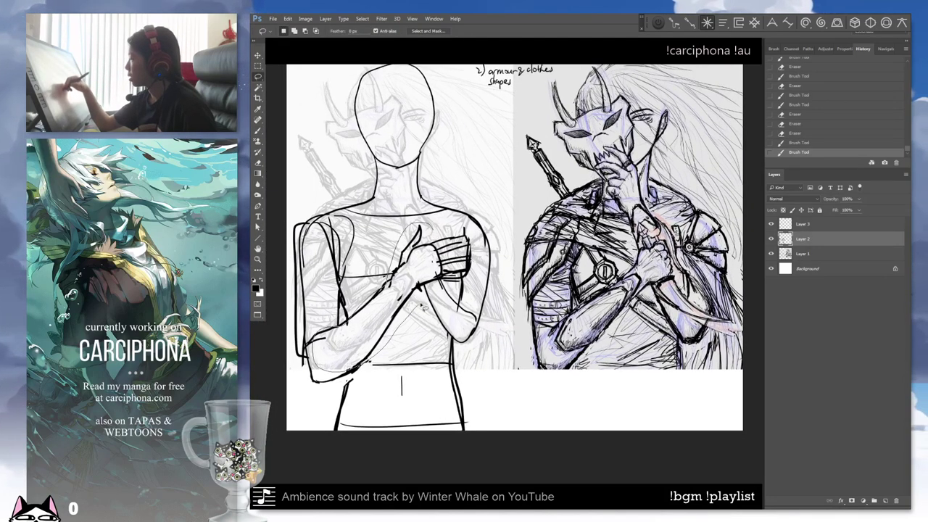
{"action": "left_click_drag", "start_coordinate": [420, 225], "coordinate": [315, 362]}
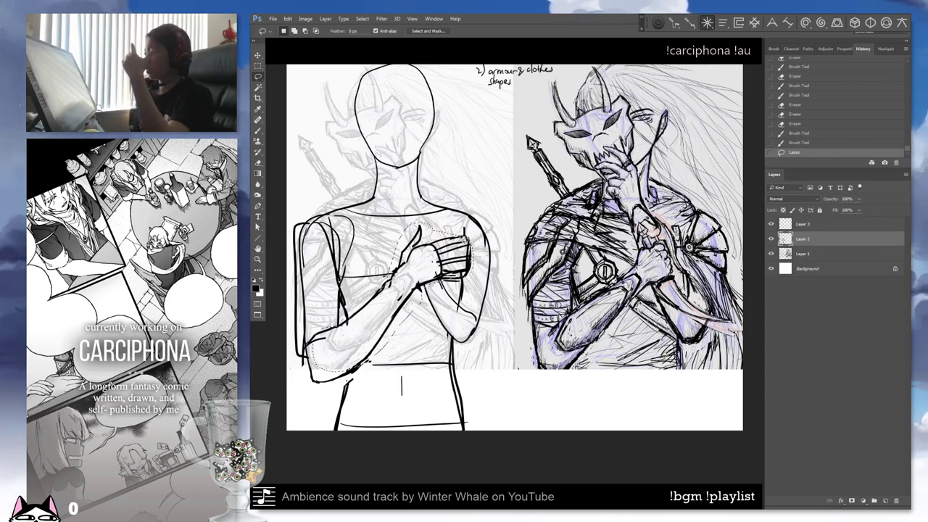
Deselect, redraw the neck mark slightly lower, and add a thick curve at the shoulder.
{"action": "key", "text": "m"}
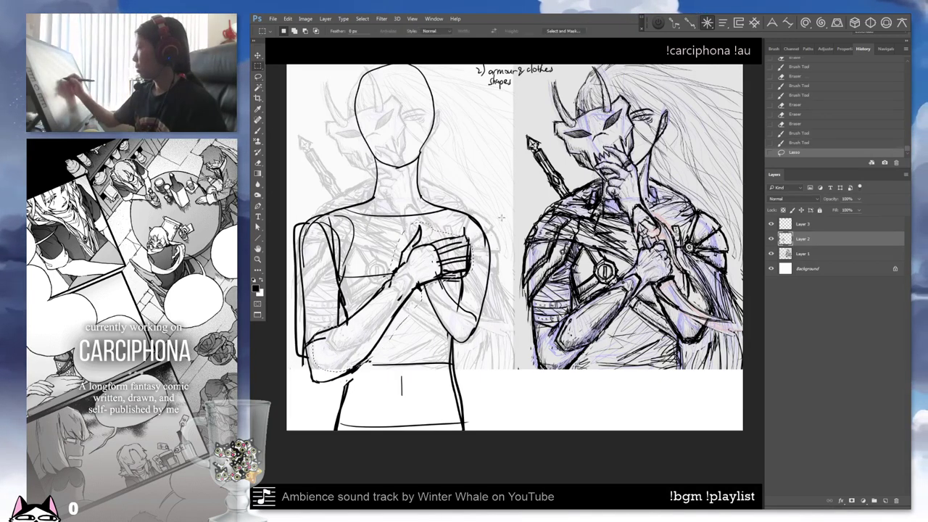
{"action": "left_click", "coordinate": [500, 205]}
{"action": "key", "text": "b"}
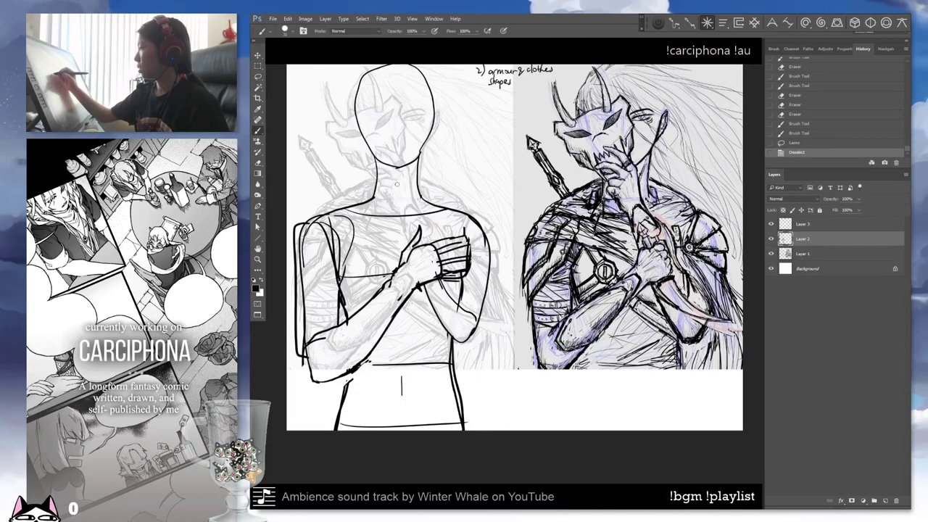
{"action": "key", "text": "ctrl+z"}
{"action": "left_click_drag", "start_coordinate": [395, 201], "coordinate": [413, 194]}
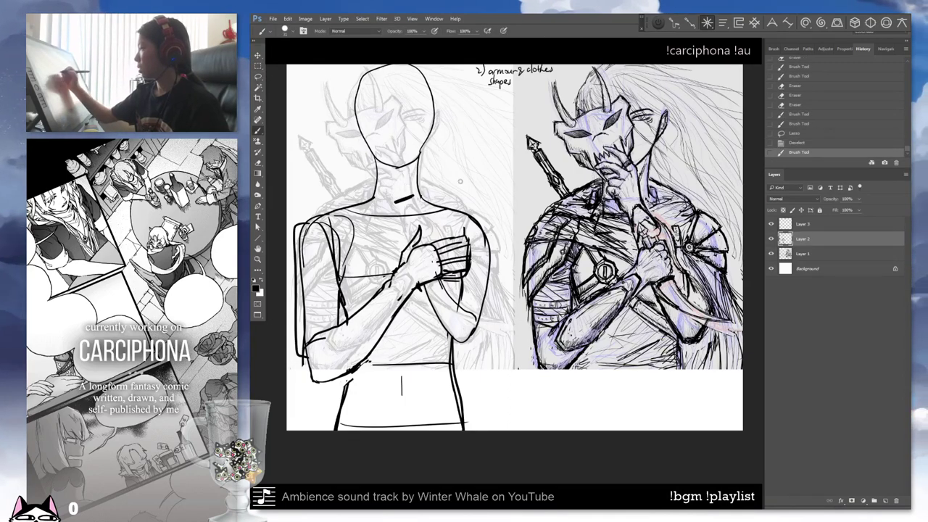
{"action": "left_click_drag", "start_coordinate": [465, 216], "coordinate": [483, 232]}
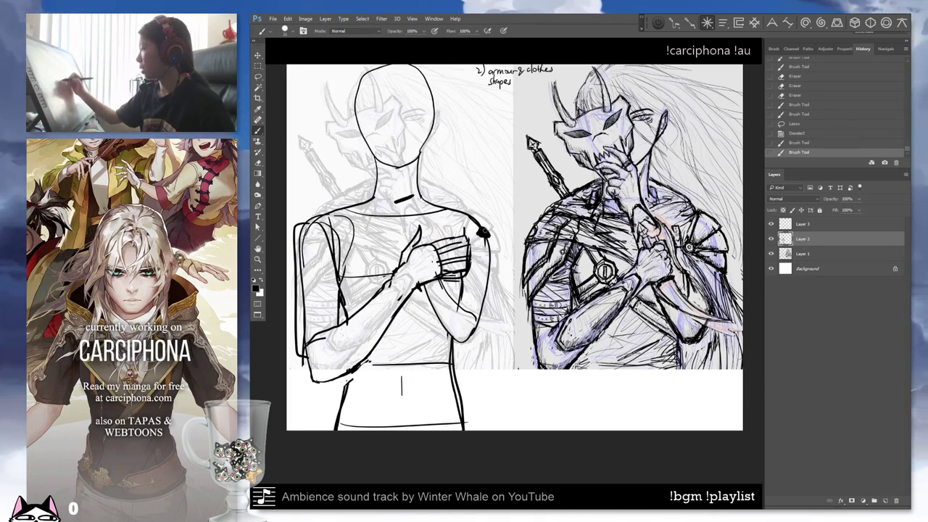
Sketch thick torso lines on the left figure, then undo them.
{"action": "left_click_drag", "start_coordinate": [403, 322], "coordinate": [406, 325]}
{"action": "left_click_drag", "start_coordinate": [469, 269], "coordinate": [405, 330]}
{"action": "mouse_move", "coordinate": [403, 328]}
{"action": "left_mouse_down"}
{"action": "mouse_move", "coordinate": [403, 218]}
{"action": "mouse_move", "coordinate": [396, 333]}
{"action": "left_mouse_up"}
{"action": "left_click_drag", "start_coordinate": [455, 273], "coordinate": [397, 344]}
{"action": "left_click_drag", "start_coordinate": [482, 237], "coordinate": [400, 354]}
{"action": "left_click_drag", "start_coordinate": [391, 165], "coordinate": [398, 304]}
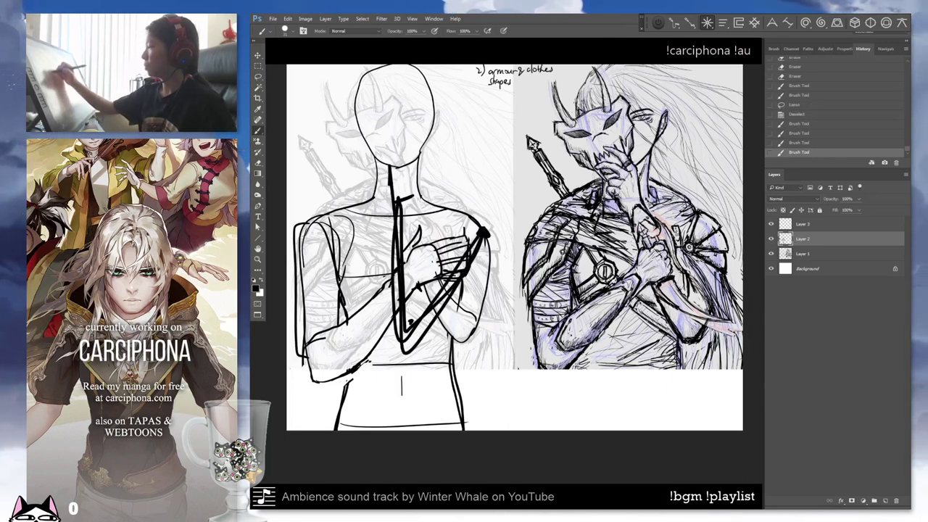
{"action": "left_click_drag", "start_coordinate": [390, 187], "coordinate": [391, 266]}
{"action": "left_click_drag", "start_coordinate": [422, 339], "coordinate": [494, 231]}
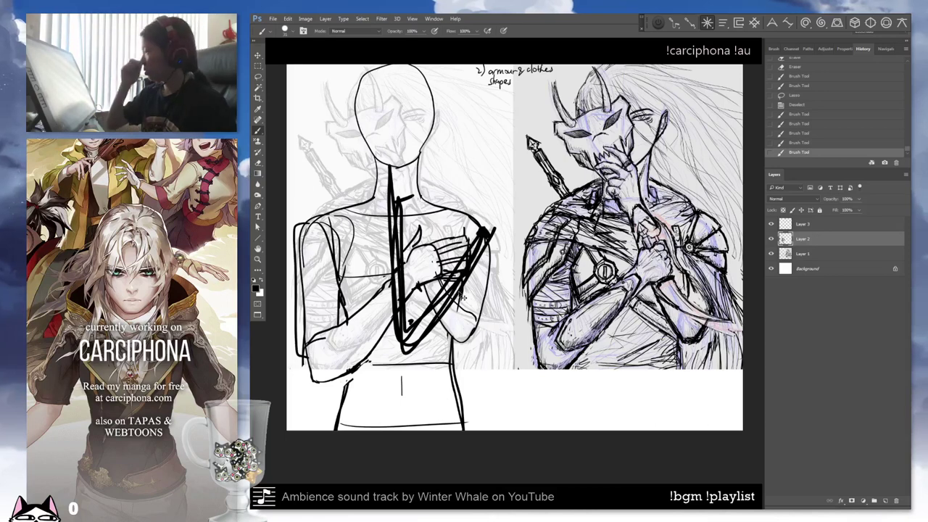
{"action": "key", "text": "ctrl+alt+z"}
{"action": "key", "text": "ctrl+alt+z"}
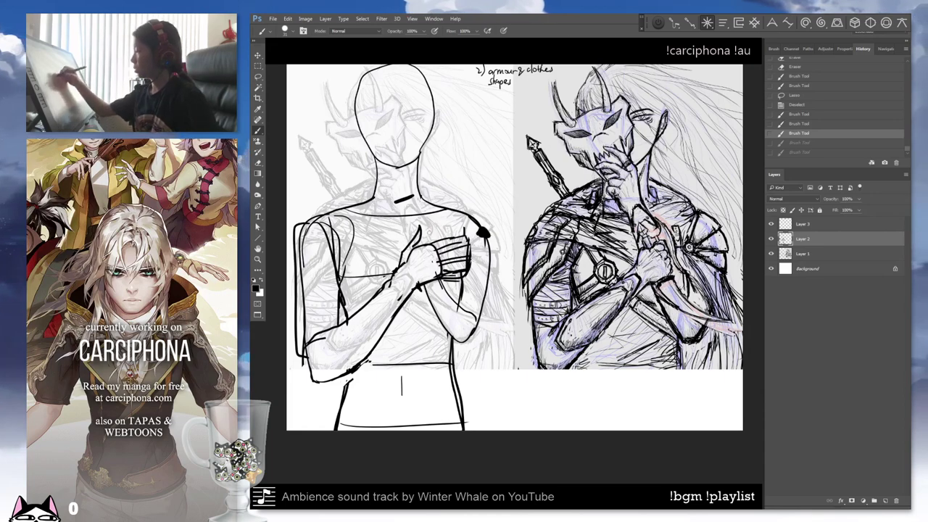
Erase stray lines near the forearm and the small dash at the neck.
{"action": "key", "text": "e"}
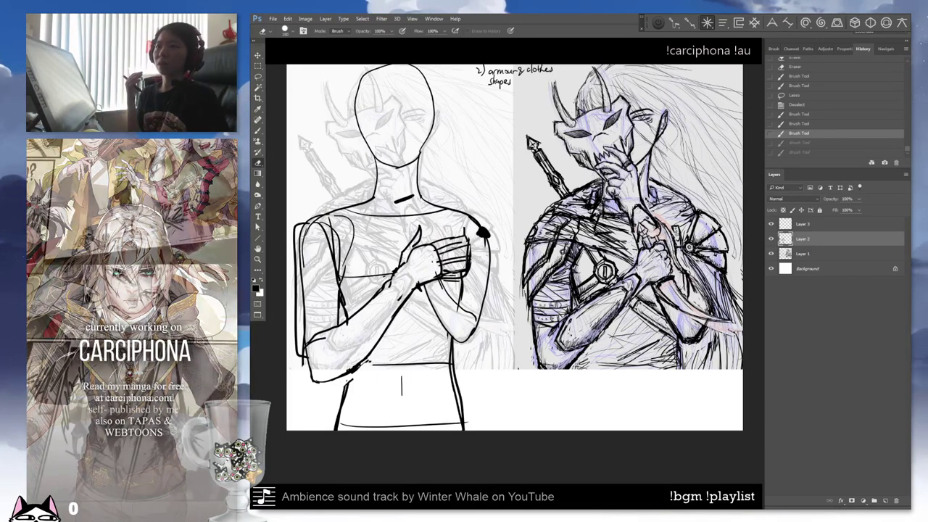
{"action": "left_click_drag", "start_coordinate": [464, 286], "coordinate": [456, 308]}
{"action": "key", "text": "b"}
{"action": "left_click_drag", "start_coordinate": [395, 197], "coordinate": [412, 197]}
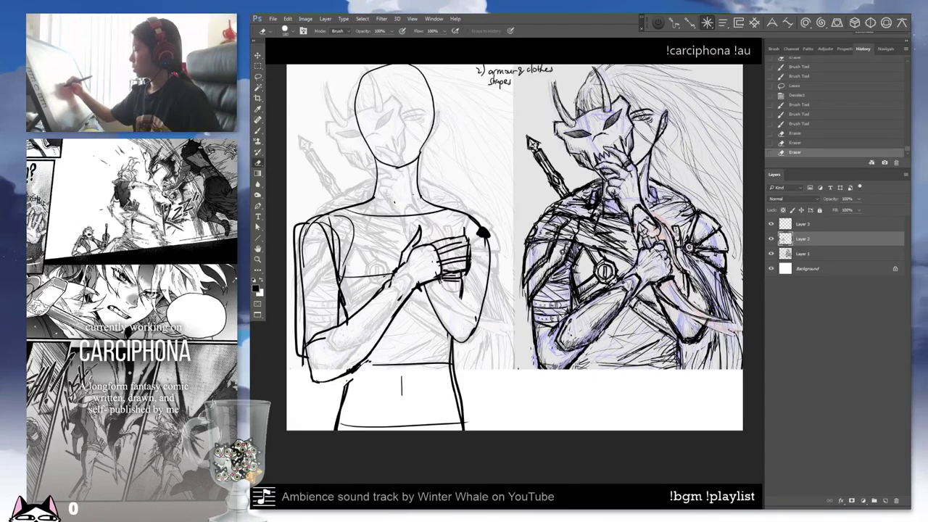
{"action": "key", "text": "b"}
{"action": "left_click_drag", "start_coordinate": [453, 287], "coordinate": [464, 305]}
{"action": "mouse_move", "coordinate": [399, 207]}
{"action": "left_mouse_down"}
{"action": "mouse_move", "coordinate": [404, 238]}
{"action": "mouse_move", "coordinate": [435, 243]}
{"action": "left_mouse_up"}
{"action": "key", "text": "ctrl+z"}
{"action": "key", "text": "l"}
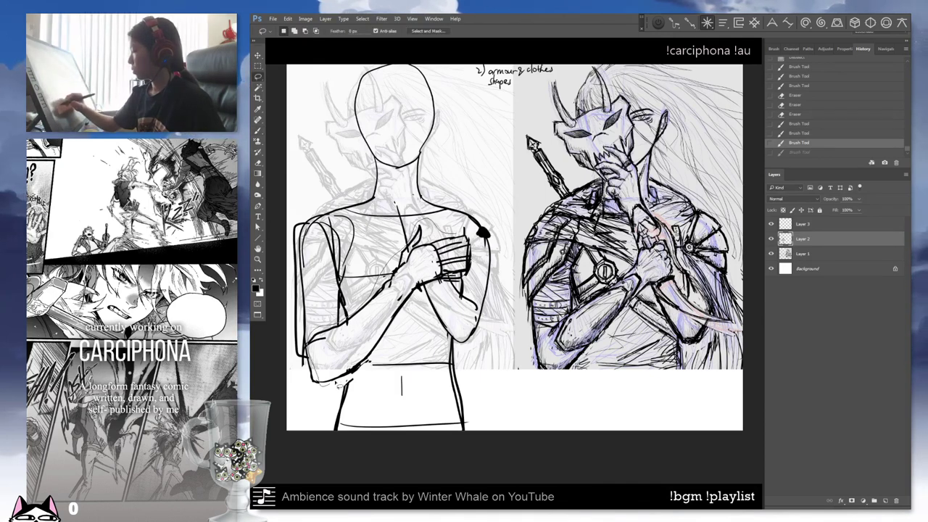
Copy the fist to a new layer, flip it horizontally, rotate about 27°, and move it to the chin.
{"action": "left_click_drag", "start_coordinate": [480, 232], "coordinate": [480, 233]}
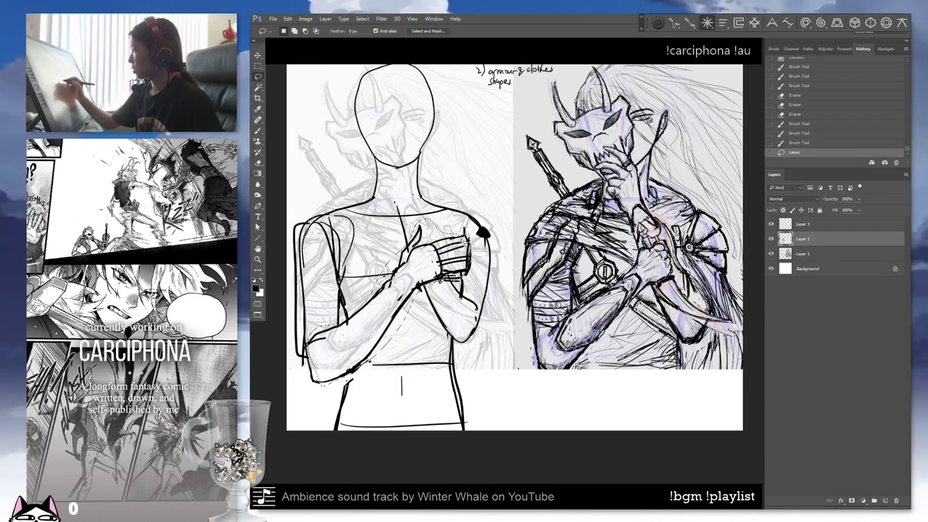
{"action": "key", "text": "ctrl+j"}
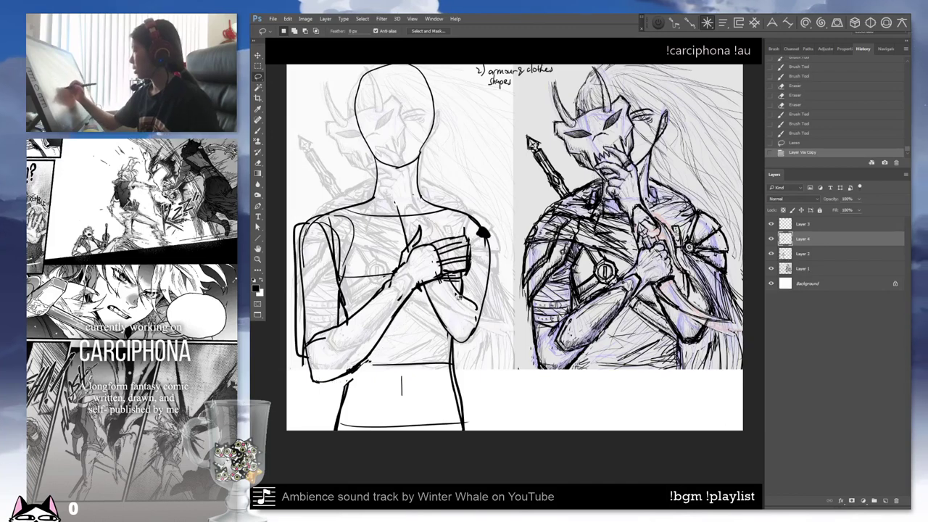
{"action": "left_click_drag", "start_coordinate": [481, 232], "coordinate": [484, 190]}
{"action": "key", "text": "ctrl+t"}
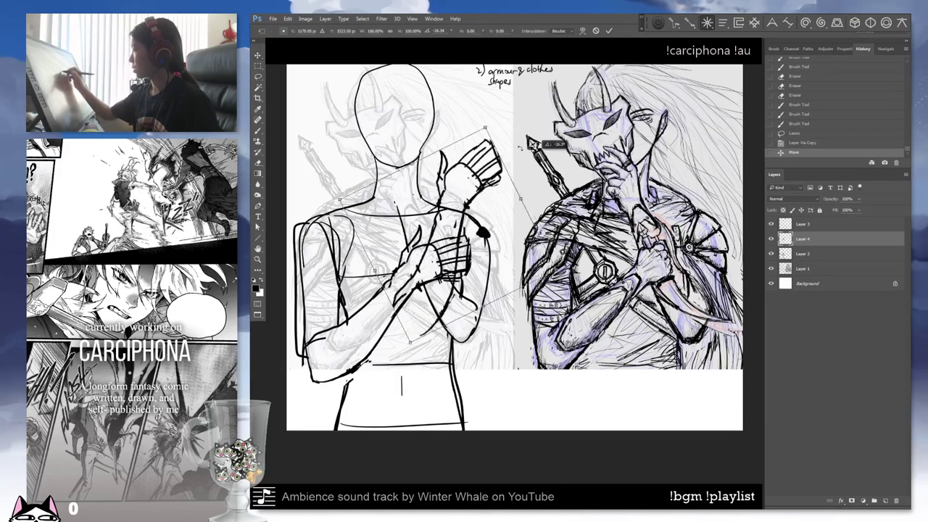
{"action": "right_click", "coordinate": [467, 201]}
{"action": "left_click", "coordinate": [484, 319]}
{"action": "left_click_drag", "start_coordinate": [499, 243], "coordinate": [507, 182]}
{"action": "key", "text": "Return"}
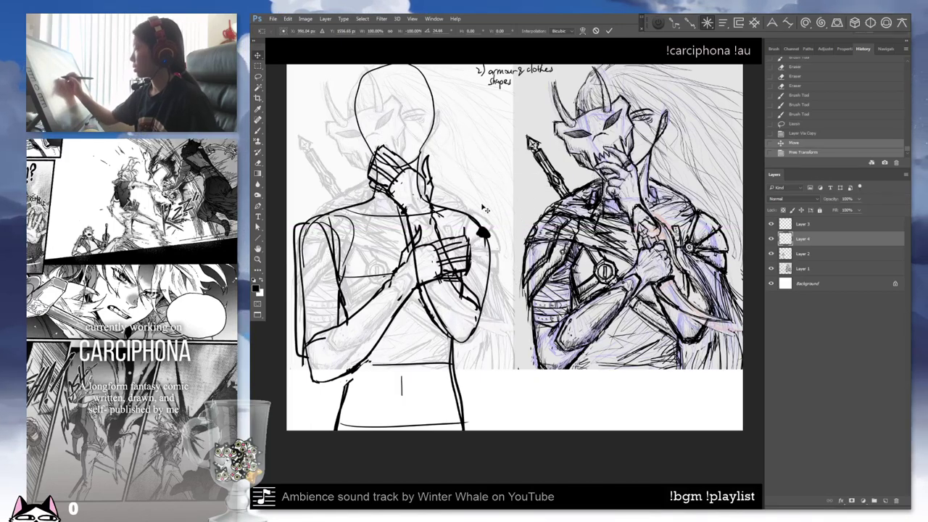
{"action": "left_click_drag", "start_coordinate": [471, 251], "coordinate": [465, 244]}
Erase overlaps, merge the fist into Layer 2, and add touch-ups plus a small cylinder by the head.
{"action": "key", "text": "e"}
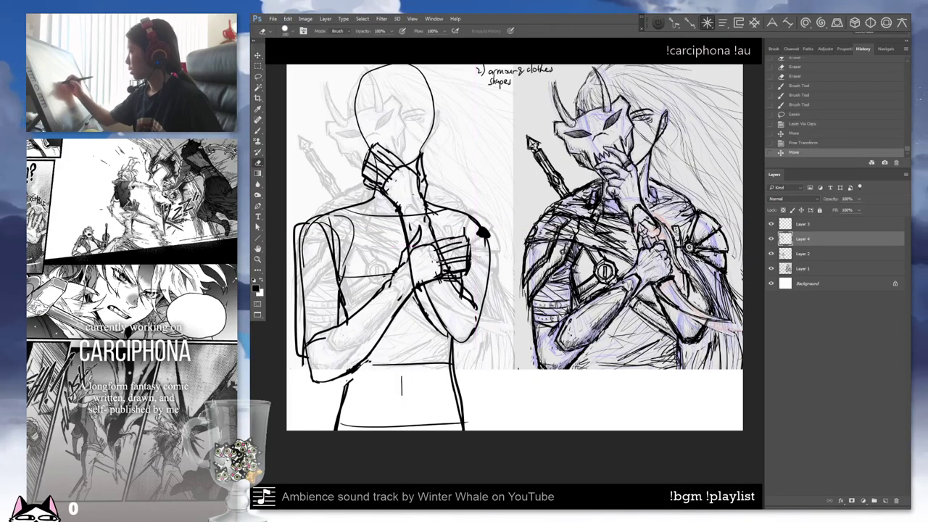
{"action": "mouse_move", "coordinate": [406, 261]}
{"action": "left_mouse_down"}
{"action": "mouse_move", "coordinate": [442, 316]}
{"action": "mouse_move", "coordinate": [471, 337]}
{"action": "left_mouse_up"}
{"action": "key", "text": "ctrl+e"}
{"action": "key", "text": "b"}
{"action": "key", "text": "b"}
{"action": "left_click_drag", "start_coordinate": [466, 294], "coordinate": [473, 308]}
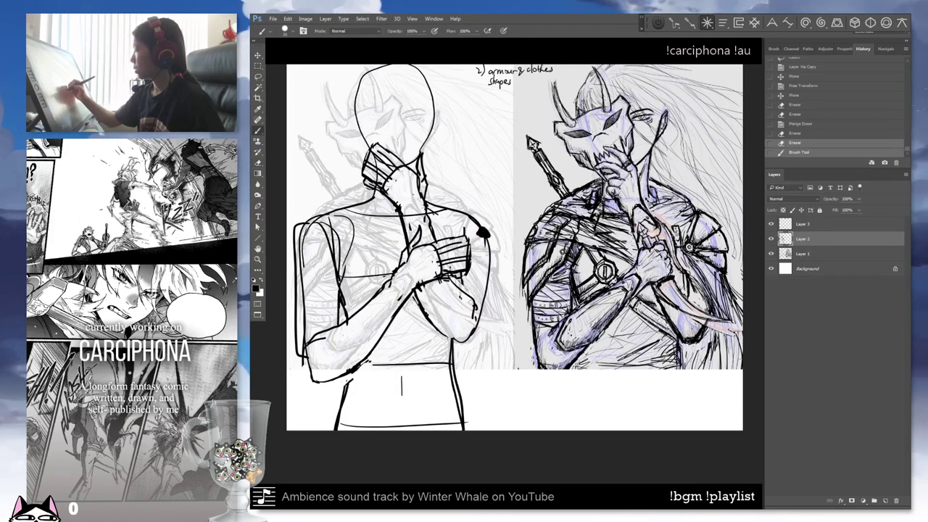
{"action": "left_click_drag", "start_coordinate": [455, 217], "coordinate": [464, 238]}
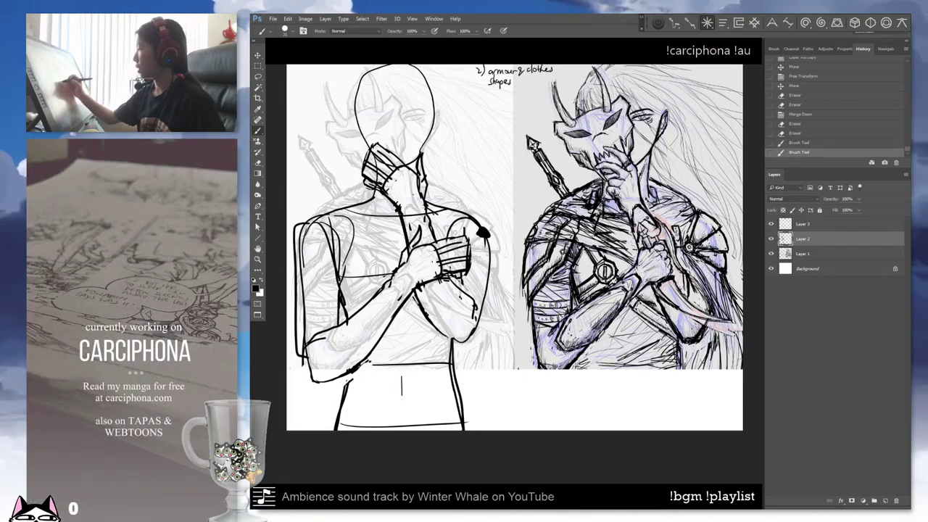
{"action": "left_click_drag", "start_coordinate": [457, 263], "coordinate": [466, 274]}
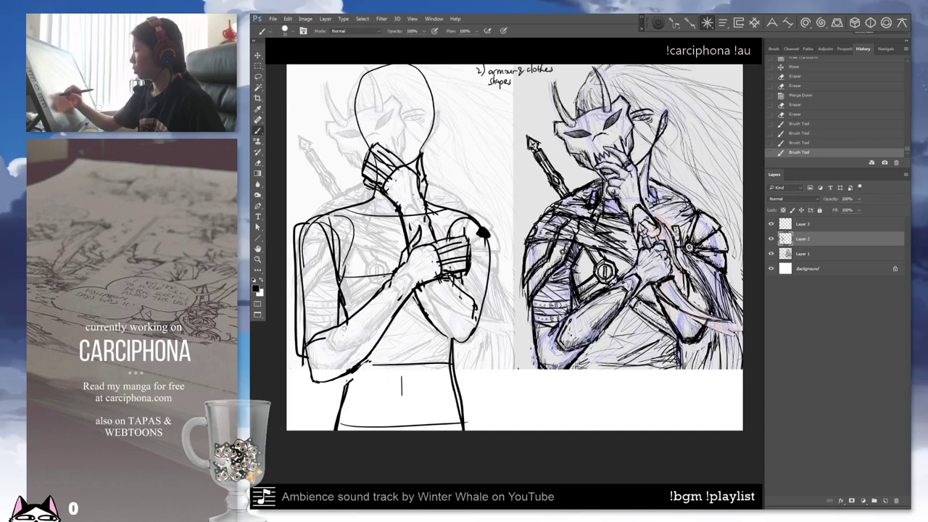
{"action": "mouse_move", "coordinate": [456, 139]}
{"action": "left_mouse_down"}
{"action": "mouse_move", "coordinate": [428, 237]}
{"action": "mouse_move", "coordinate": [449, 230]}
{"action": "mouse_move", "coordinate": [446, 267]}
{"action": "left_mouse_up"}
{"action": "mouse_move", "coordinate": [426, 232]}
{"action": "left_mouse_down"}
{"action": "mouse_move", "coordinate": [450, 235]}
{"action": "mouse_move", "coordinate": [450, 263]}
{"action": "left_mouse_up"}
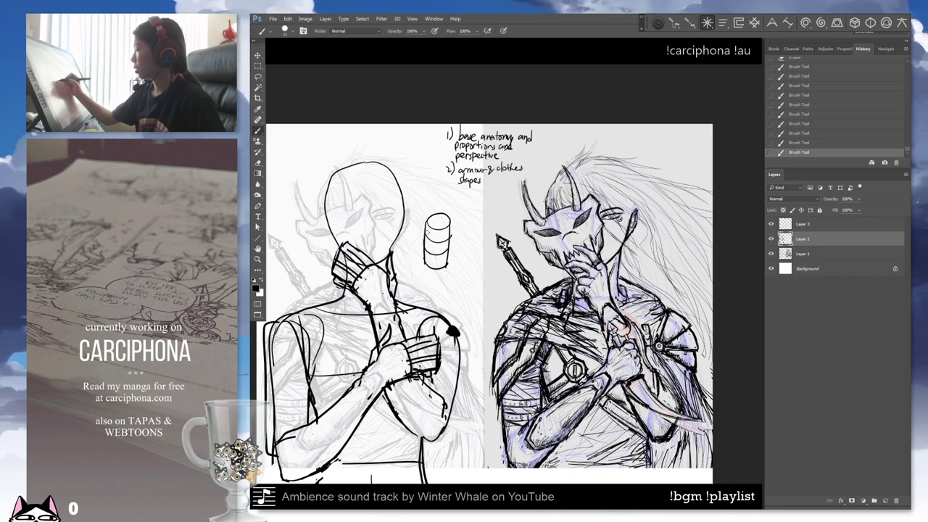
Finish the cylinder with a side line and small circle, and label the lower one 3u.
{"action": "mouse_move", "coordinate": [419, 219]}
{"action": "left_mouse_down"}
{"action": "mouse_move", "coordinate": [419, 257]}
{"action": "mouse_move", "coordinate": [406, 243]}
{"action": "mouse_move", "coordinate": [414, 237]}
{"action": "left_mouse_up"}
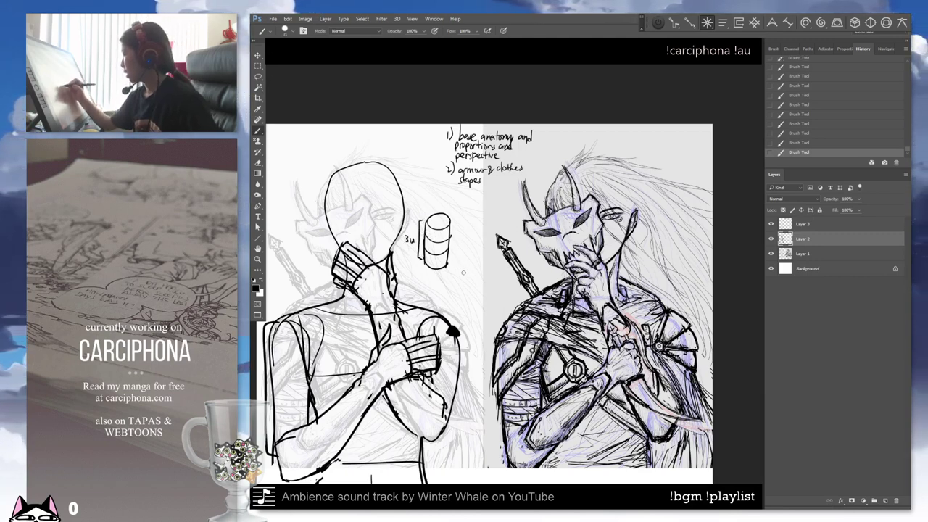
{"action": "mouse_move", "coordinate": [469, 258]}
{"action": "left_mouse_down"}
{"action": "mouse_move", "coordinate": [460, 287]}
{"action": "mouse_move", "coordinate": [479, 287]}
{"action": "left_mouse_up"}
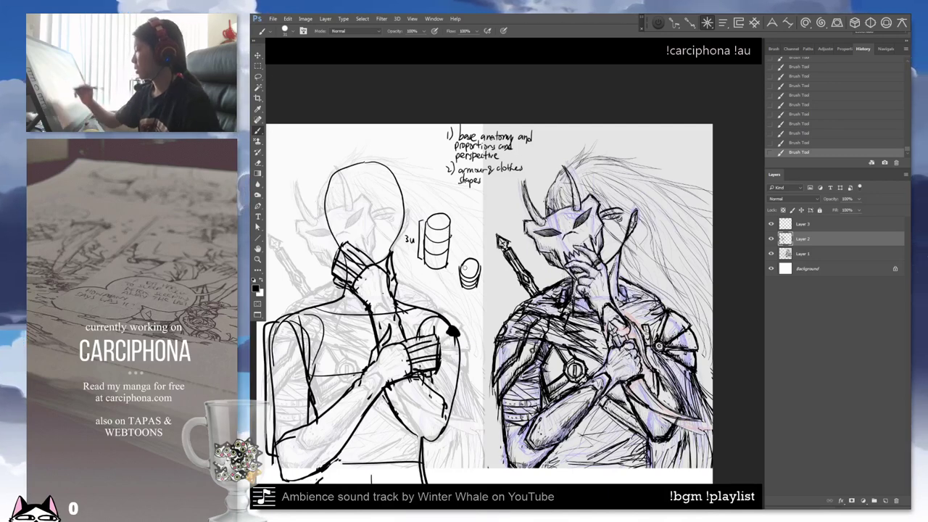
{"action": "left_click_drag", "start_coordinate": [447, 273], "coordinate": [447, 280]}
{"action": "left_click_drag", "start_coordinate": [451, 275], "coordinate": [455, 276]}
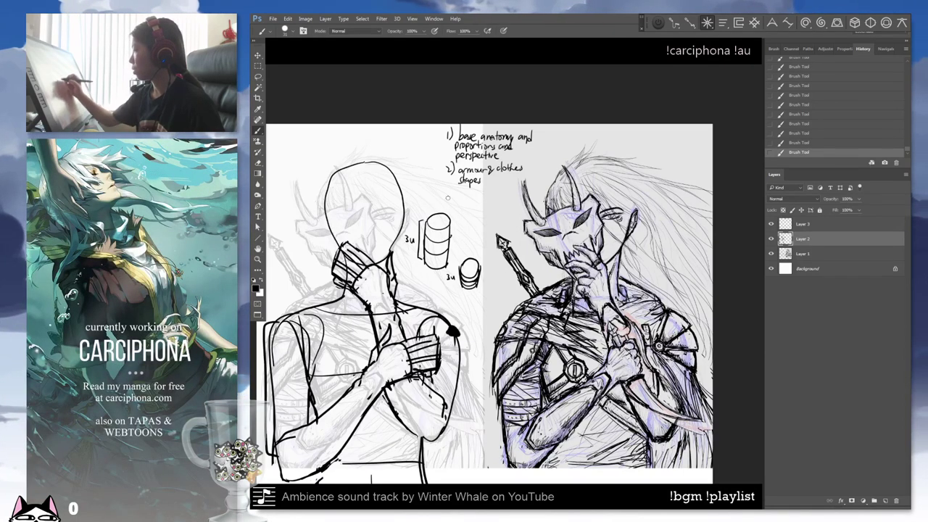
Draw a small lined box near the notes and remove the stray line over the cylinders.
{"action": "left_click_drag", "start_coordinate": [413, 195], "coordinate": [433, 167]}
{"action": "mouse_move", "coordinate": [415, 197]}
{"action": "left_mouse_down"}
{"action": "mouse_move", "coordinate": [435, 196]}
{"action": "mouse_move", "coordinate": [435, 184]}
{"action": "left_mouse_up"}
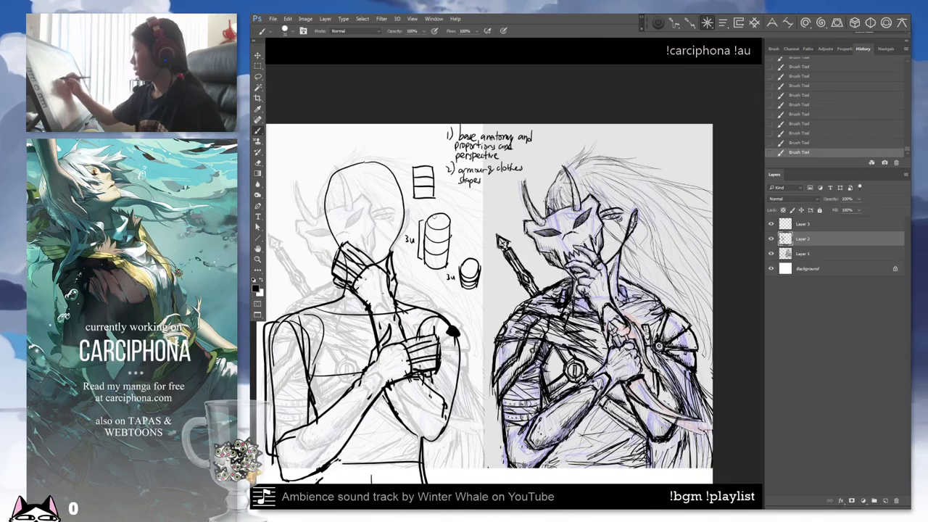
{"action": "left_click_drag", "start_coordinate": [425, 240], "coordinate": [448, 235]}
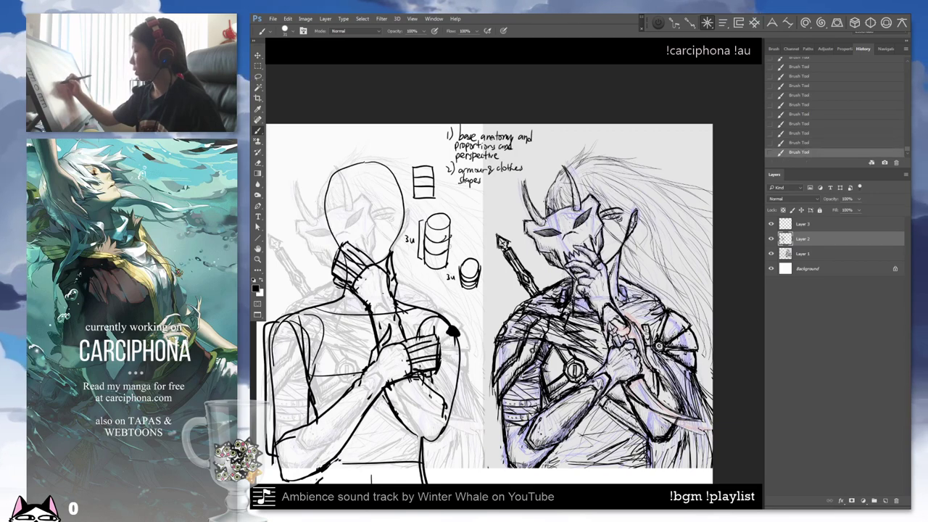
{"action": "left_click_drag", "start_coordinate": [435, 290], "coordinate": [468, 213]}
{"action": "key", "text": "ctrl+z"}
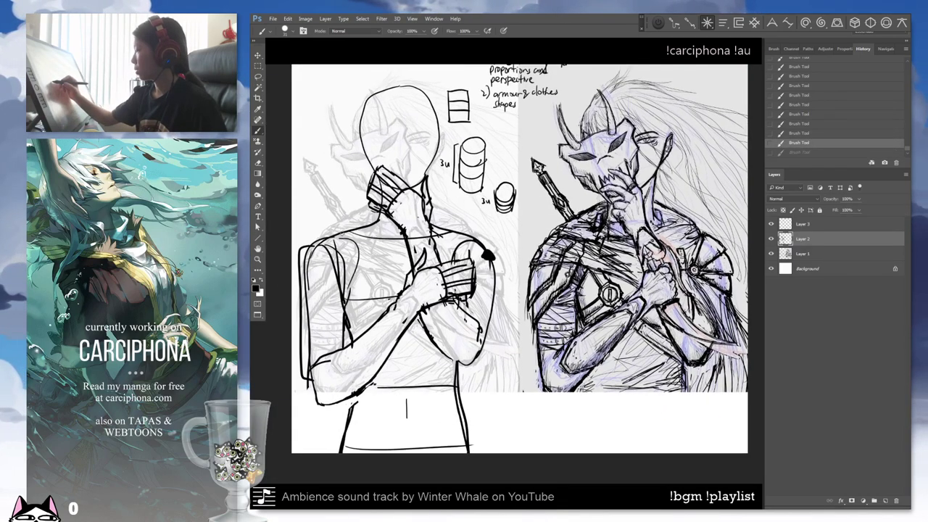
Draw vertical lines on the mannequin's lower torso and erase the mark on its shoulder.
{"action": "left_click_drag", "start_coordinate": [363, 390], "coordinate": [360, 450]}
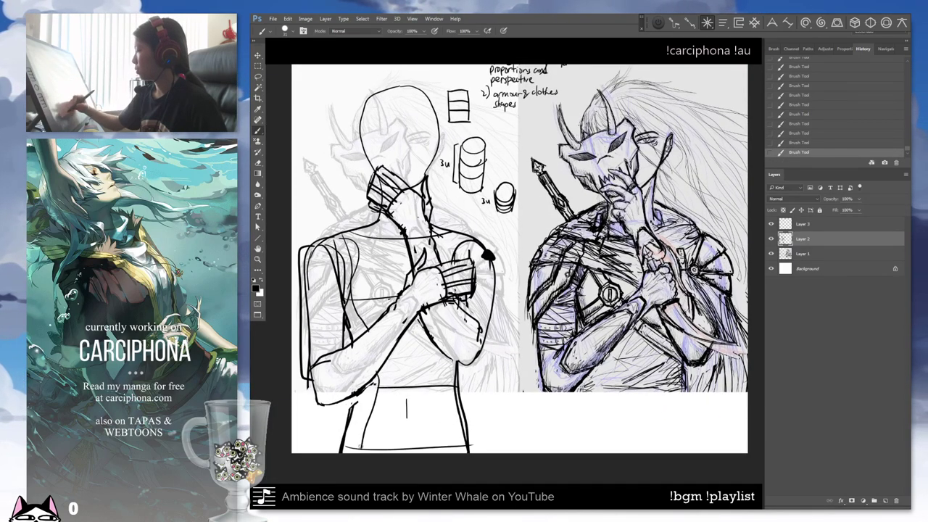
{"action": "left_click_drag", "start_coordinate": [403, 330], "coordinate": [407, 435]}
{"action": "left_click_drag", "start_coordinate": [439, 349], "coordinate": [439, 445]}
{"action": "key", "text": "ctrl+z"}
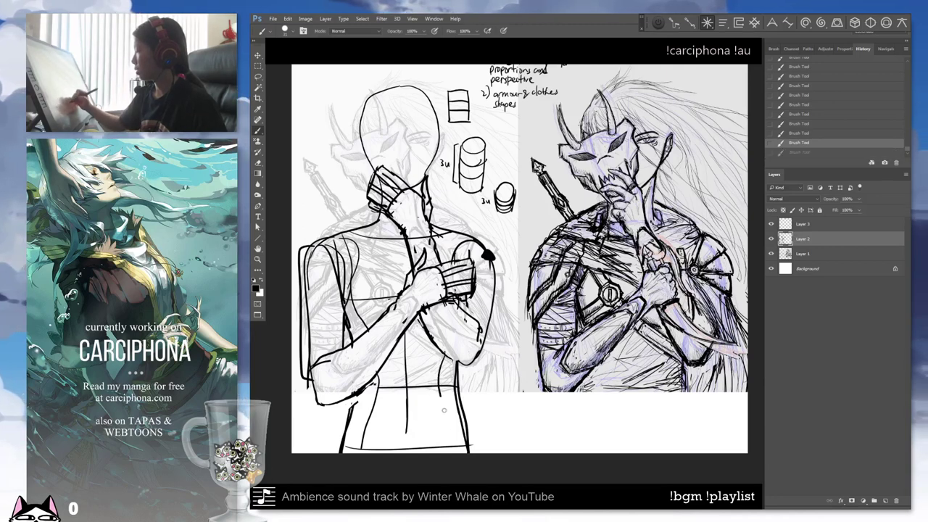
{"action": "left_click_drag", "start_coordinate": [442, 349], "coordinate": [445, 452]}
{"action": "key", "text": "e"}
{"action": "left_click_drag", "start_coordinate": [352, 272], "coordinate": [366, 327]}
{"action": "key", "text": "b"}
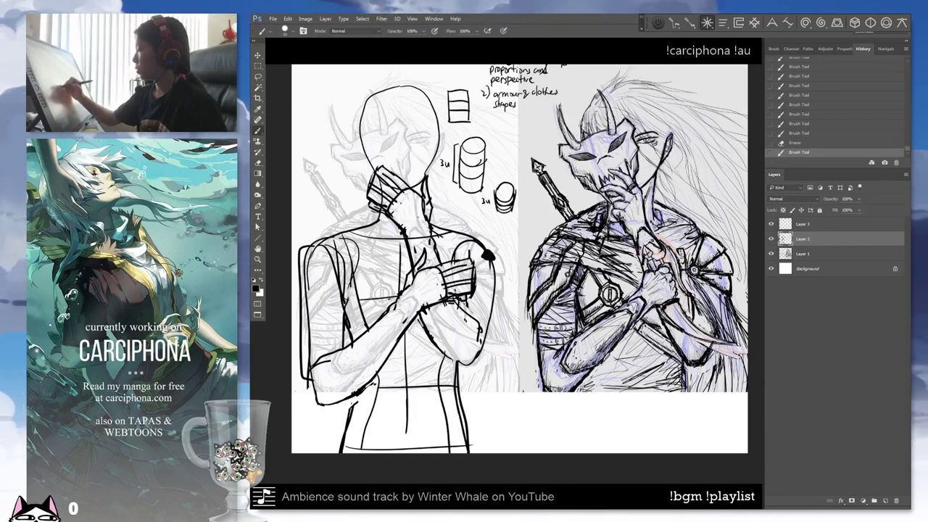
Erase the black shoulder blob and add short lines to the lower torso and crossed forearm.
{"action": "mouse_move", "coordinate": [471, 254]}
{"action": "left_mouse_down"}
{"action": "mouse_move", "coordinate": [435, 282]}
{"action": "mouse_move", "coordinate": [455, 288]}
{"action": "mouse_move", "coordinate": [461, 308]}
{"action": "left_mouse_up"}
{"action": "key", "text": "e"}
{"action": "key", "text": "b"}
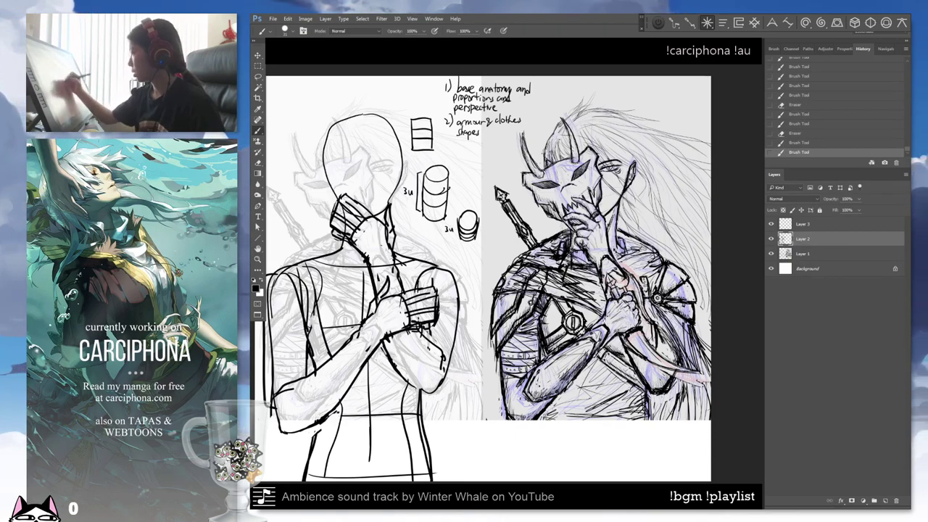
{"action": "left_click_drag", "start_coordinate": [443, 345], "coordinate": [446, 381]}
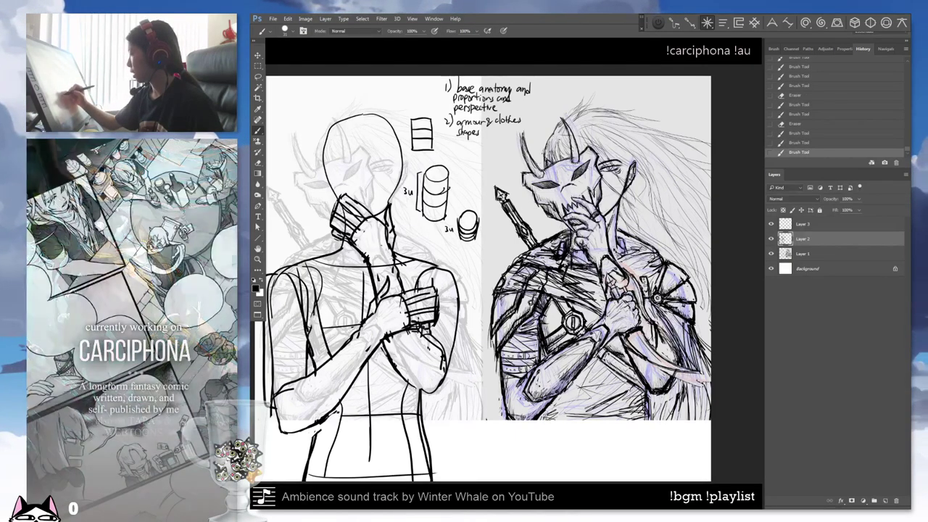
{"action": "mouse_move", "coordinate": [442, 299]}
{"action": "left_mouse_down"}
{"action": "mouse_move", "coordinate": [456, 326]}
{"action": "mouse_move", "coordinate": [432, 358]}
{"action": "left_mouse_up"}
{"action": "key", "text": "e"}
{"action": "left_click_drag", "start_coordinate": [456, 306], "coordinate": [432, 349]}
{"action": "key", "text": "b"}
Redraw the forearm line with small marks, then try and undo a stroke over the knight's shoulder.
{"action": "mouse_move", "coordinate": [449, 317]}
{"action": "left_mouse_down"}
{"action": "mouse_move", "coordinate": [429, 337]}
{"action": "mouse_move", "coordinate": [449, 342]}
{"action": "mouse_move", "coordinate": [444, 366]}
{"action": "mouse_move", "coordinate": [414, 387]}
{"action": "left_mouse_up"}
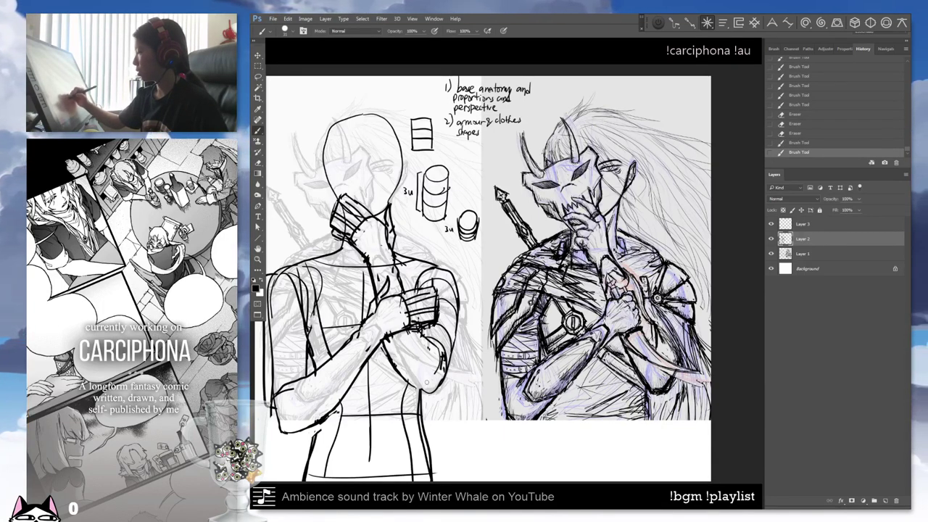
{"action": "mouse_move", "coordinate": [392, 351]}
{"action": "left_mouse_down"}
{"action": "mouse_move", "coordinate": [429, 370]}
{"action": "mouse_move", "coordinate": [423, 359]}
{"action": "left_mouse_up"}
{"action": "key", "text": "e"}
{"action": "key", "text": "b"}
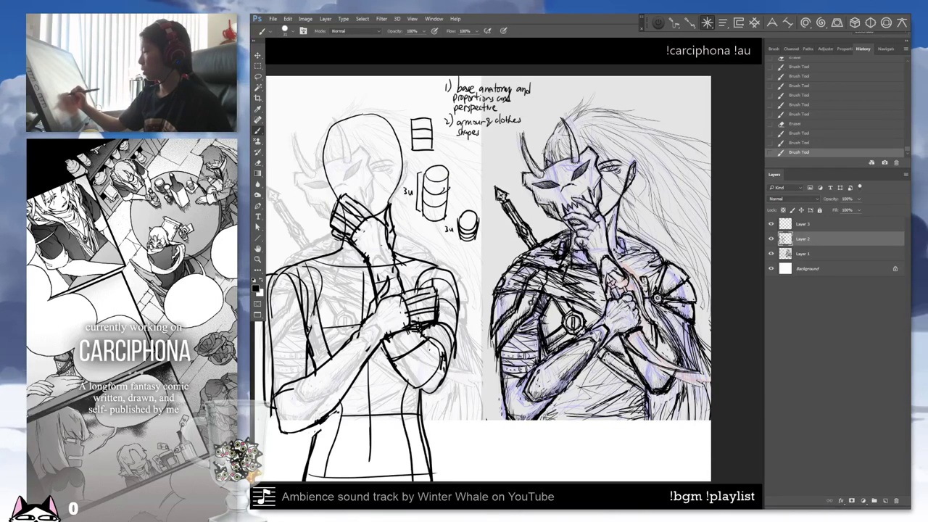
{"action": "key", "text": "ctrl+z"}
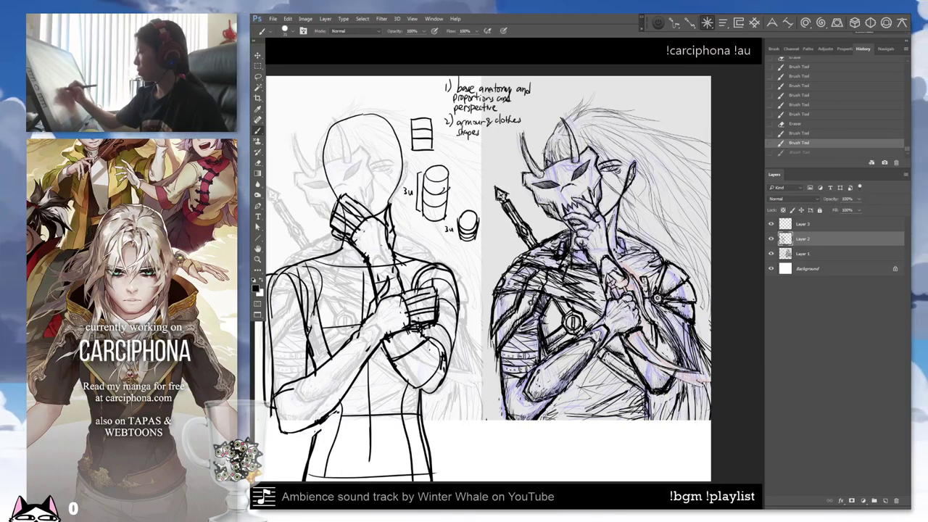
{"action": "key", "text": "ctrl+shift+z"}
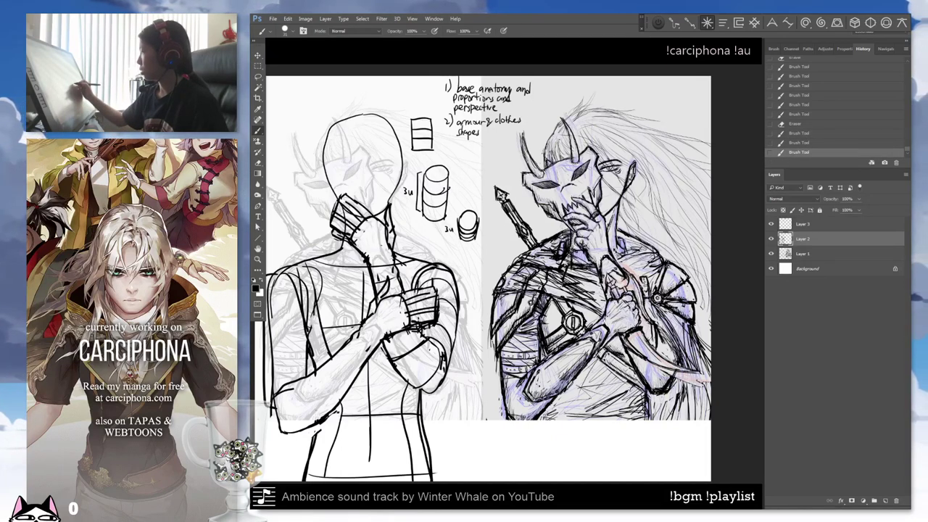
{"action": "left_click_drag", "start_coordinate": [696, 322], "coordinate": [671, 261]}
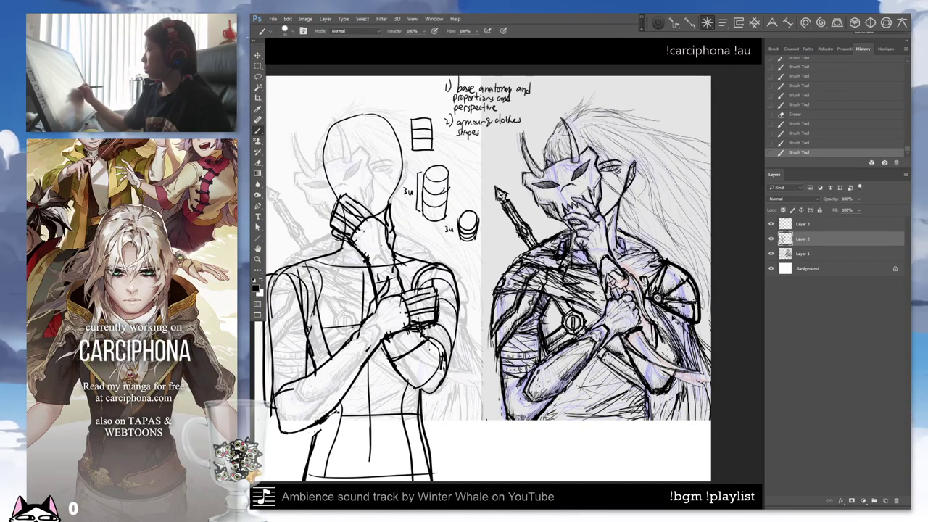
{"action": "key", "text": "ctrl+z"}
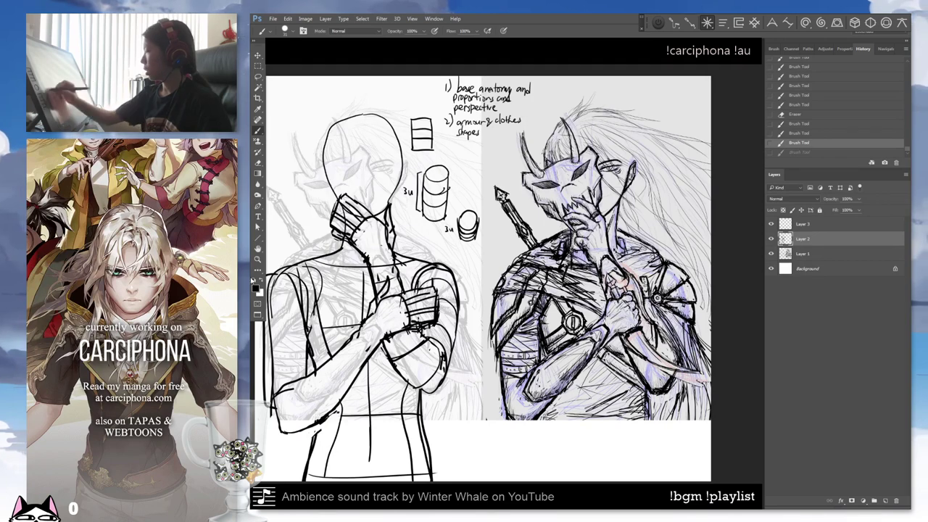
Set the foreground drawing colour to red in the Color Picker.
{"action": "left_click", "coordinate": [255, 288]}
{"action": "left_click", "coordinate": [389, 286]}
{"action": "left_click", "coordinate": [468, 281]}
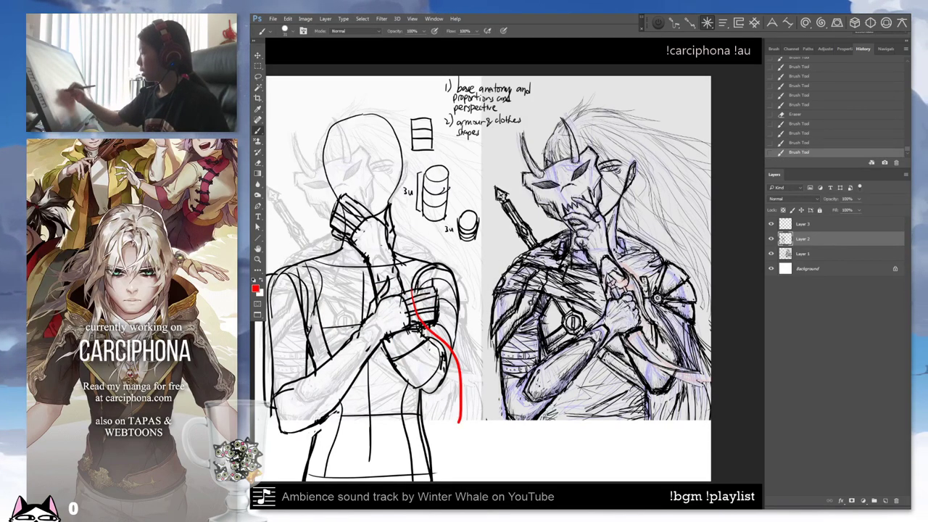
Test red strokes on the arm and shoulder, keeping one red mark via redo.
{"action": "key", "text": "ctrl+z"}
{"action": "mouse_move", "coordinate": [409, 296]}
{"action": "left_mouse_down"}
{"action": "mouse_move", "coordinate": [420, 292]}
{"action": "mouse_move", "coordinate": [453, 319]}
{"action": "mouse_move", "coordinate": [463, 419]}
{"action": "left_mouse_up"}
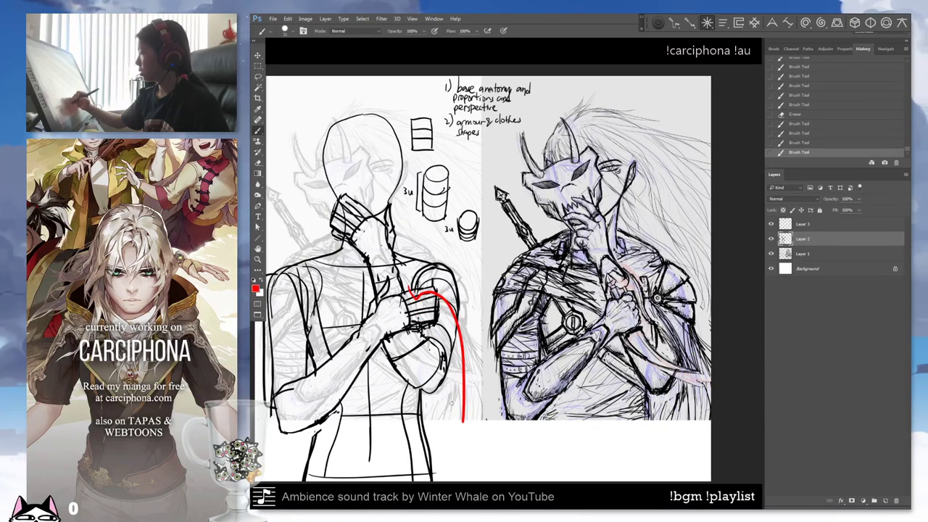
{"action": "key", "text": "ctrl+z"}
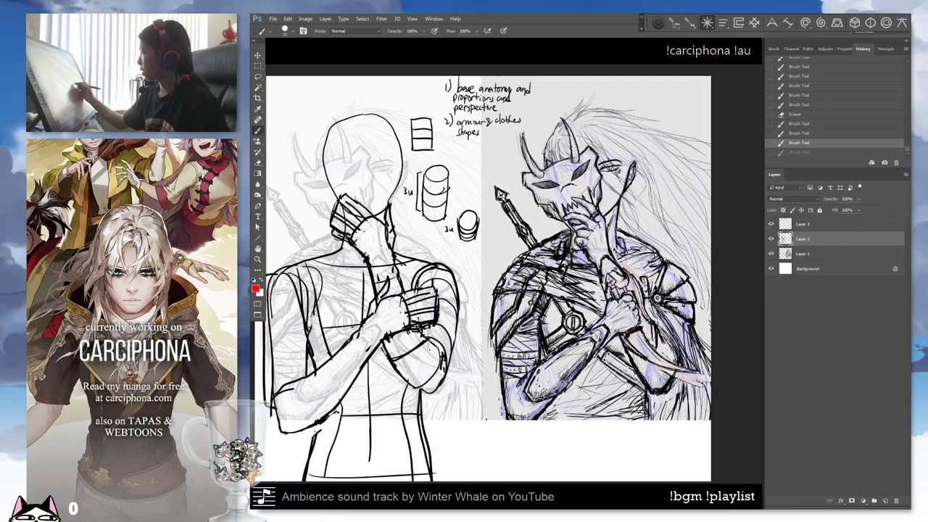
{"action": "left_click_drag", "start_coordinate": [653, 267], "coordinate": [697, 319]}
{"action": "left_click_drag", "start_coordinate": [687, 252], "coordinate": [699, 281]}
{"action": "key", "text": "ctrl+z"}
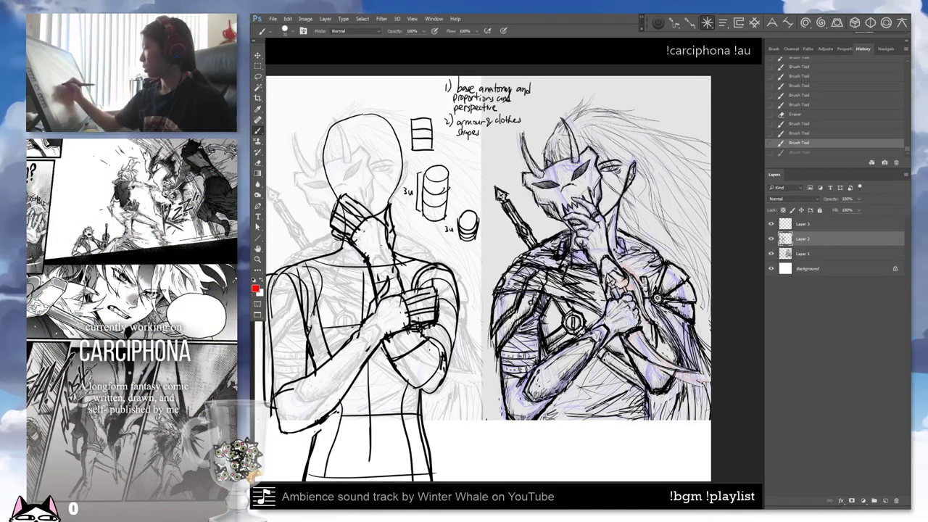
{"action": "key", "text": "ctrl+shift+z"}
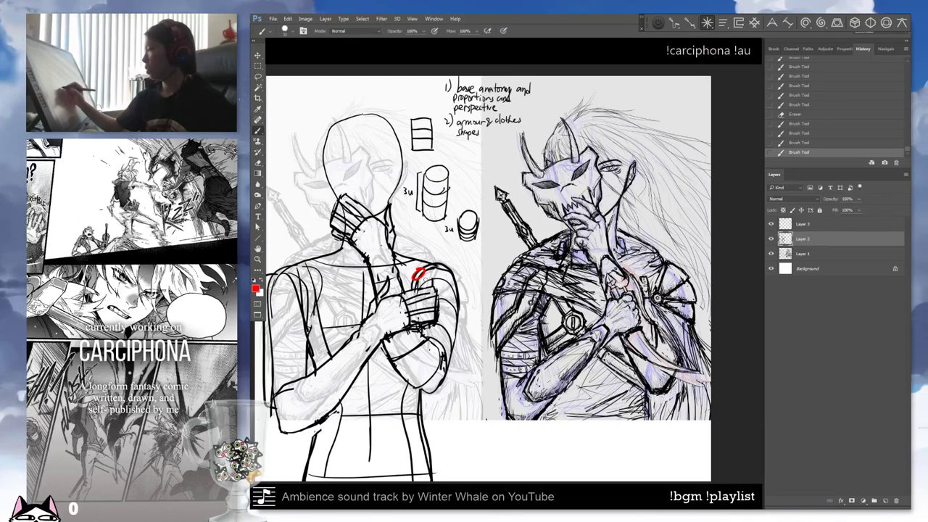
Draw a red arc over the mannequin's shoulder and erase its top edge.
{"action": "key", "text": "ctrl+z"}
{"action": "mouse_move", "coordinate": [419, 284]}
{"action": "left_mouse_down"}
{"action": "mouse_move", "coordinate": [463, 284]}
{"action": "mouse_move", "coordinate": [462, 301]}
{"action": "left_mouse_up"}
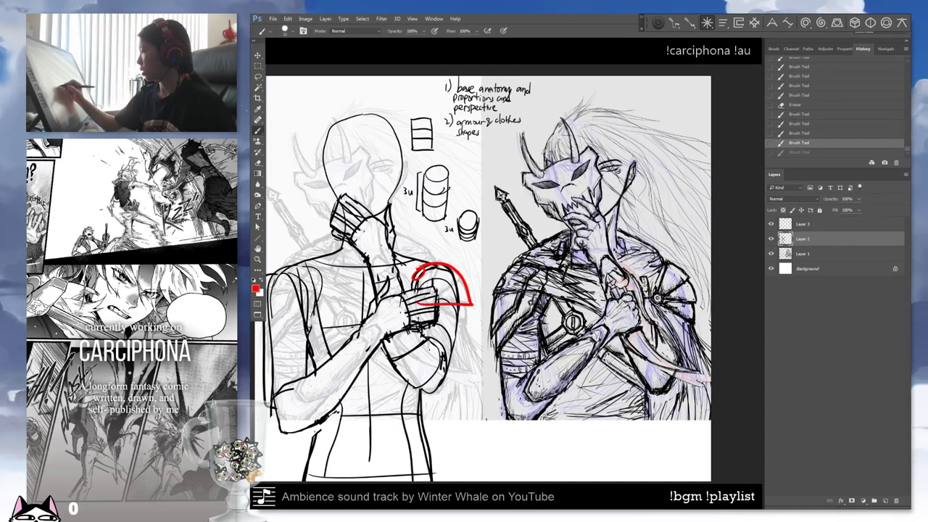
{"action": "key", "text": "ctrl+z"}
{"action": "mouse_move", "coordinate": [415, 274]}
{"action": "left_mouse_down"}
{"action": "mouse_move", "coordinate": [462, 302]}
{"action": "mouse_move", "coordinate": [459, 311]}
{"action": "left_mouse_up"}
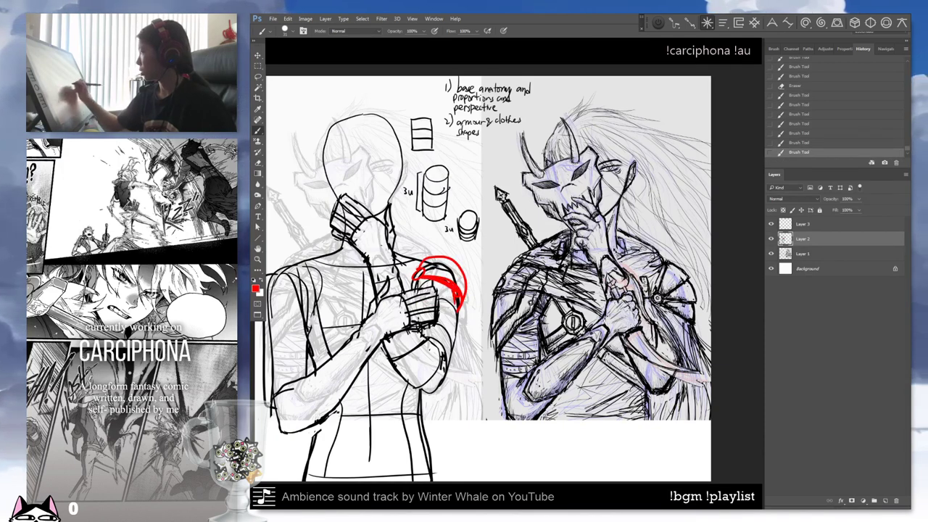
{"action": "key", "text": "e"}
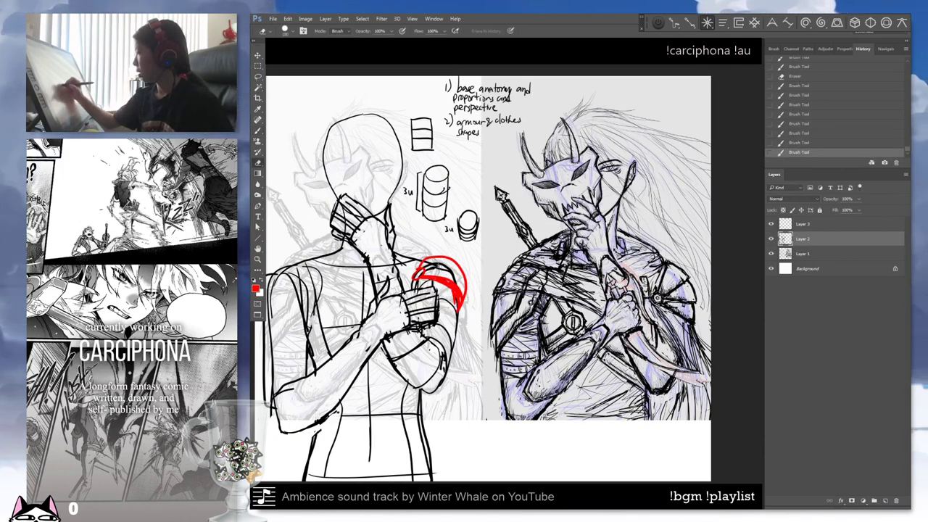
{"action": "mouse_move", "coordinate": [418, 260]}
{"action": "left_mouse_down"}
{"action": "mouse_move", "coordinate": [458, 270]}
{"action": "mouse_move", "coordinate": [462, 289]}
{"action": "left_mouse_up"}
{"action": "key", "text": "b"}
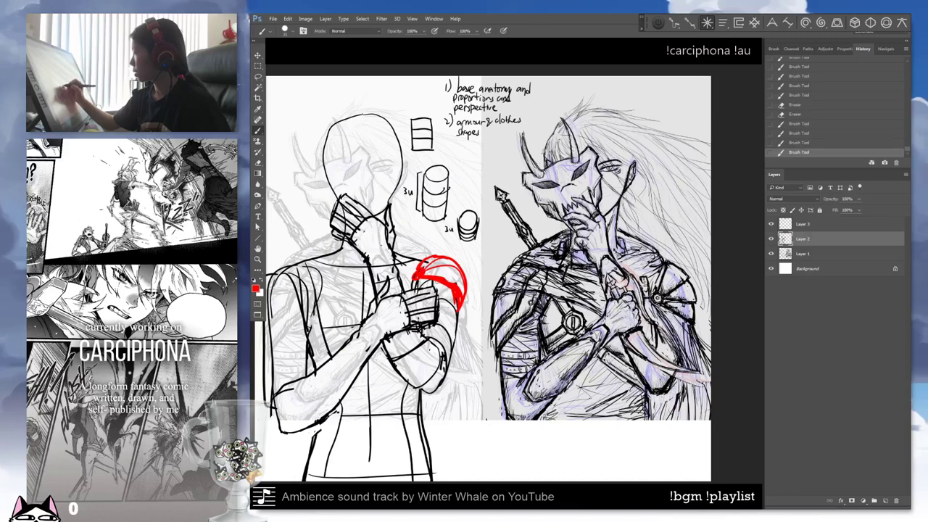
Enlarge the pauldron with layered red arcs and extend red strokes down the upper arm.
{"action": "left_click_drag", "start_coordinate": [436, 274], "coordinate": [463, 289]}
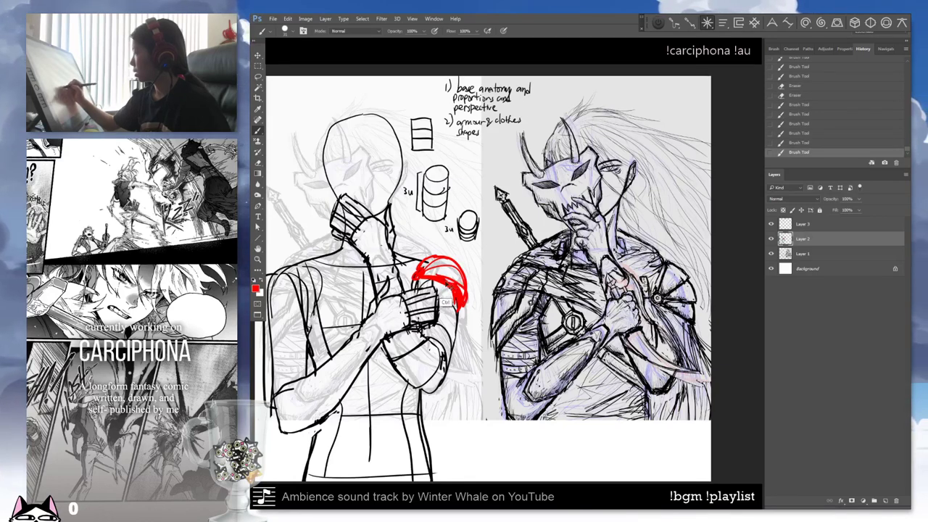
{"action": "key", "text": "ctrl+z"}
{"action": "left_click_drag", "start_coordinate": [419, 269], "coordinate": [467, 308]}
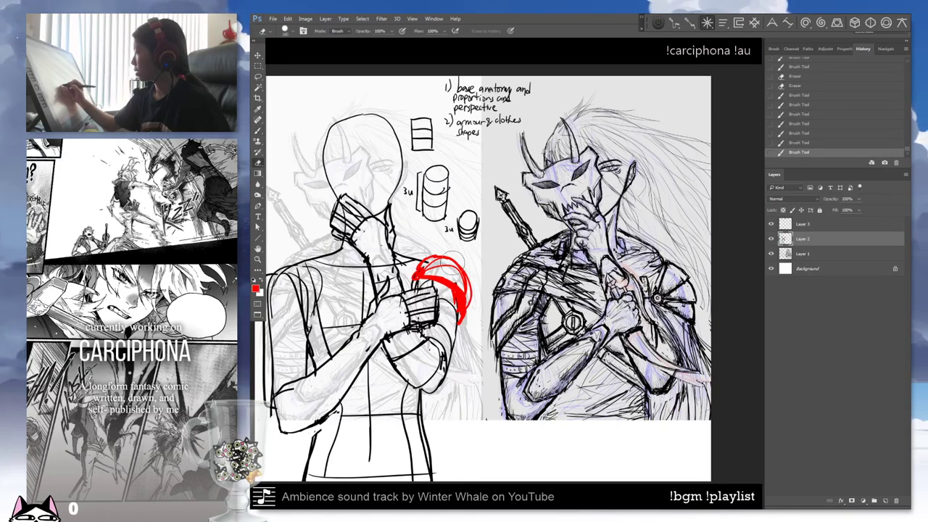
{"action": "mouse_move", "coordinate": [442, 261]}
{"action": "left_mouse_down"}
{"action": "mouse_move", "coordinate": [471, 290]}
{"action": "mouse_move", "coordinate": [450, 269]}
{"action": "mouse_move", "coordinate": [464, 295]}
{"action": "mouse_move", "coordinate": [460, 284]}
{"action": "left_mouse_up"}
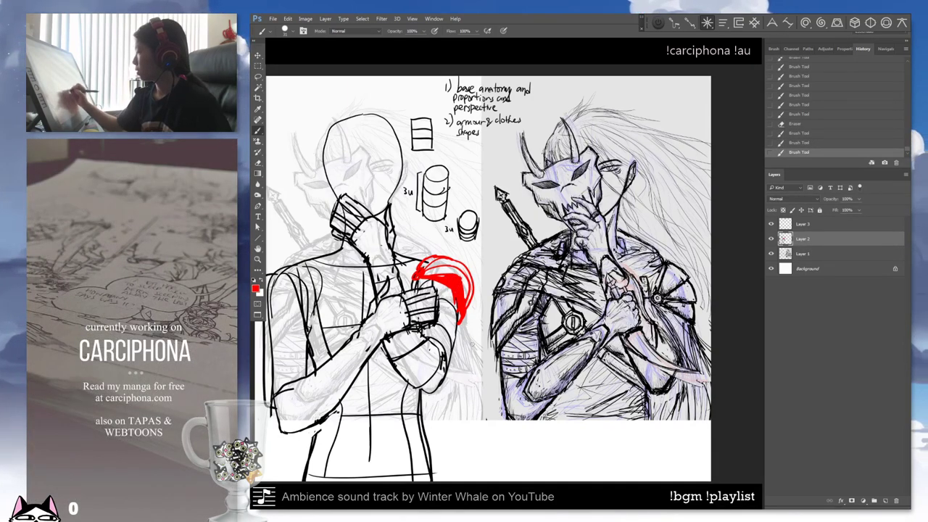
{"action": "mouse_move", "coordinate": [461, 323]}
{"action": "left_mouse_down"}
{"action": "mouse_move", "coordinate": [470, 373]}
{"action": "mouse_move", "coordinate": [476, 341]}
{"action": "left_mouse_up"}
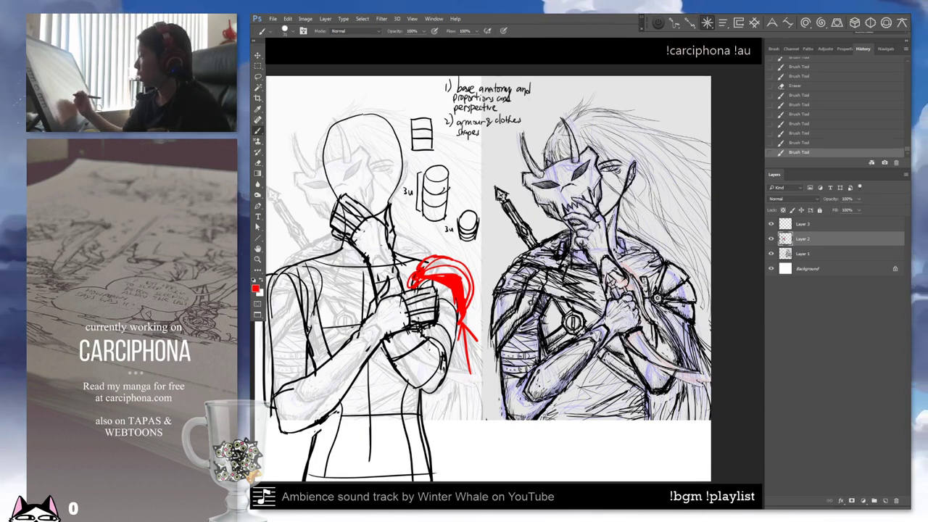
Turn off Layer 1's visibility to hide the masked-knight reference.
{"action": "left_click", "coordinate": [771, 254]}
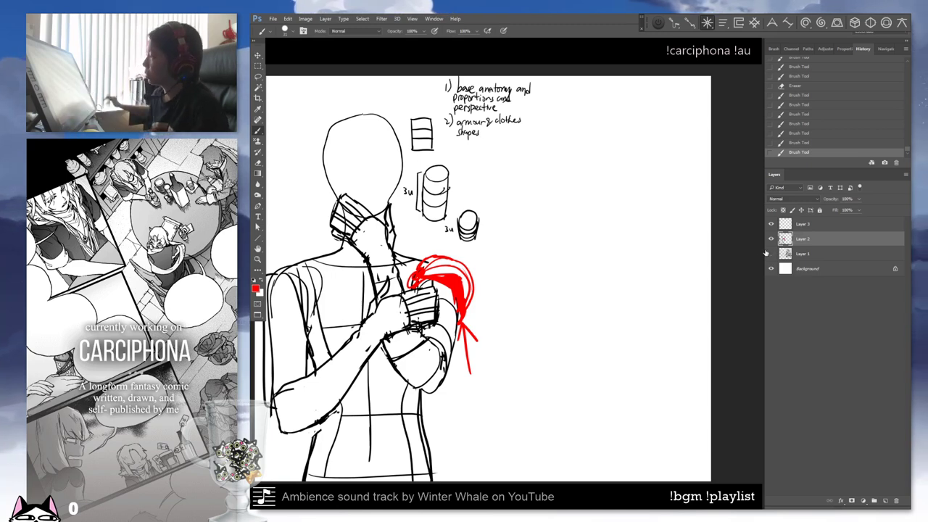
Toggle Layer 1 on, off, and on again to compare the mannequin with the reference.
{"action": "left_click", "coordinate": [770, 253]}
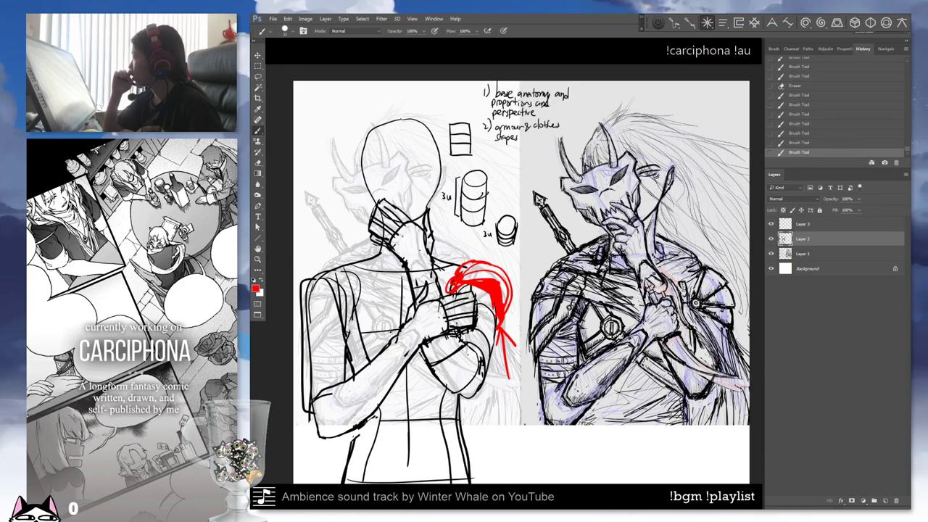
{"action": "left_click", "coordinate": [770, 253]}
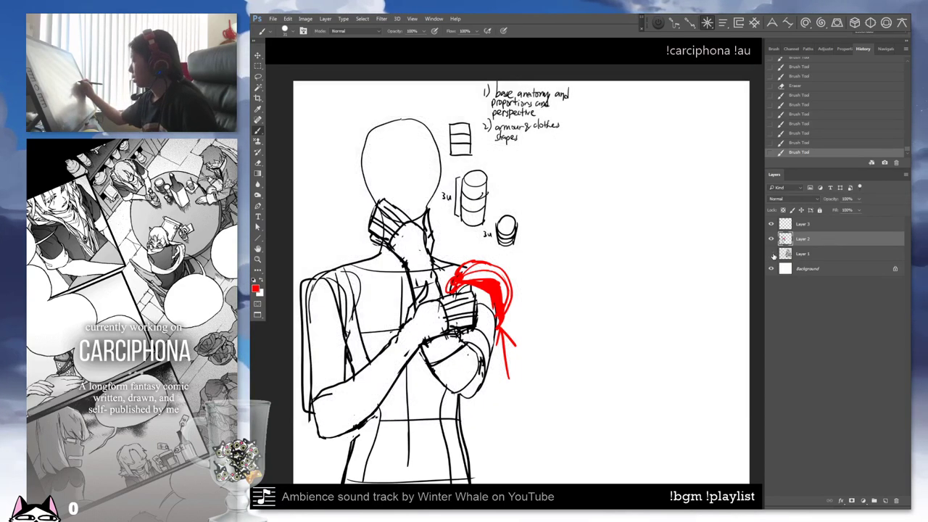
{"action": "left_click", "coordinate": [770, 253]}
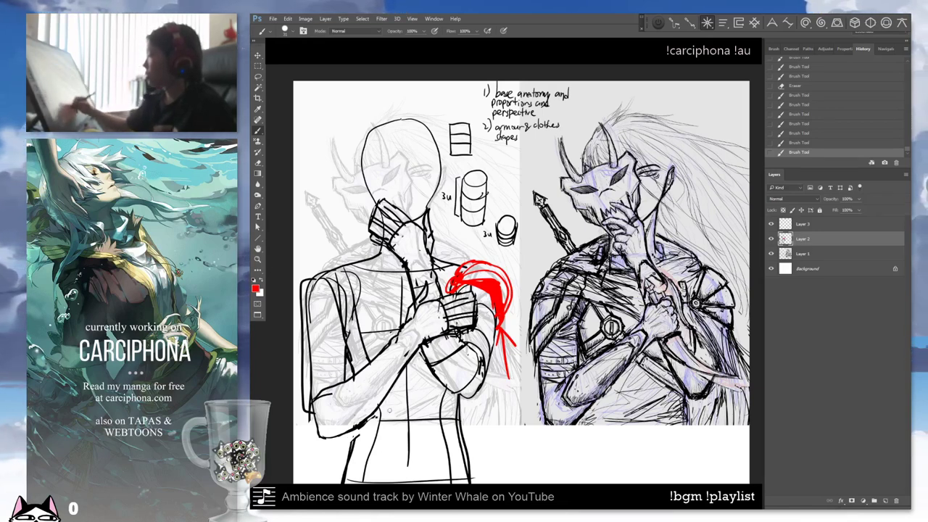
Paint a trial red stroke across the other shoulder, then undo it.
{"action": "left_click_drag", "start_coordinate": [366, 242], "coordinate": [304, 297]}
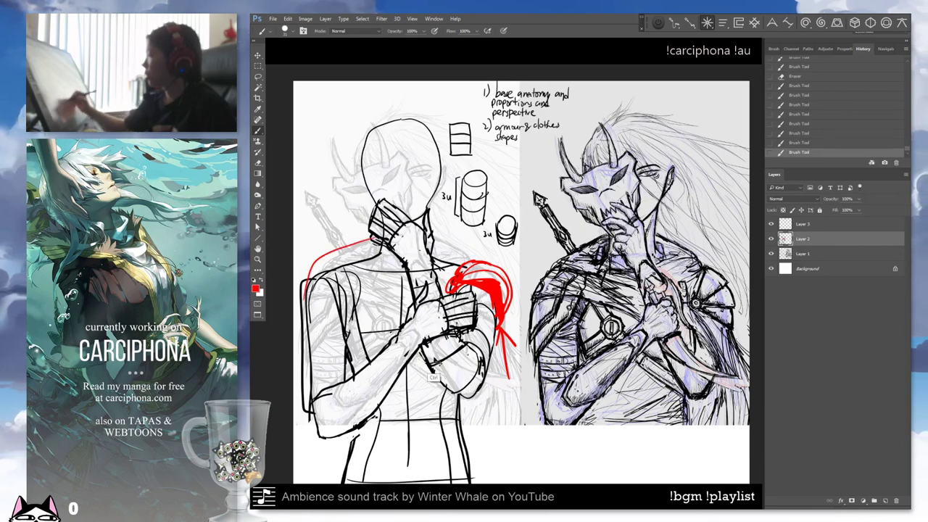
{"action": "key", "text": "ctrl+z"}
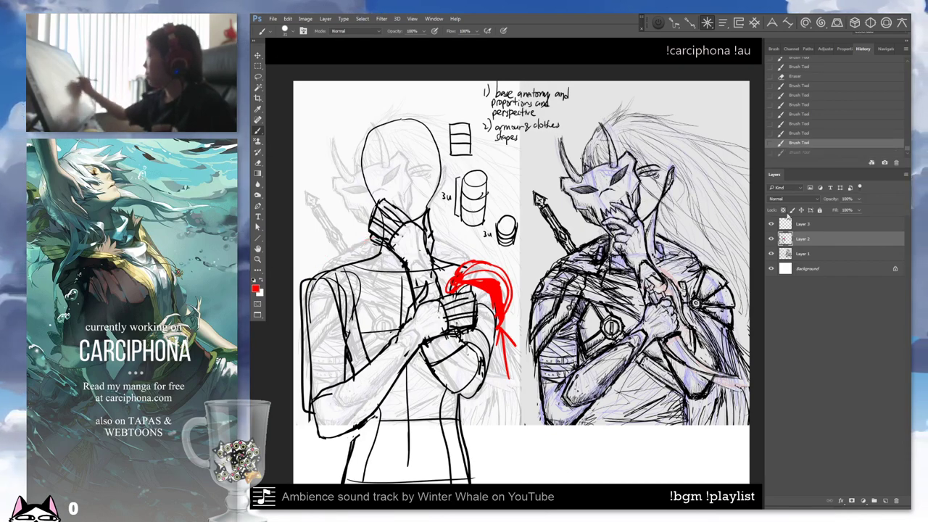
Hide the mannequin sketch and draw black neck, shoulder and collar lines on Layer 3.
{"action": "left_click", "coordinate": [771, 239]}
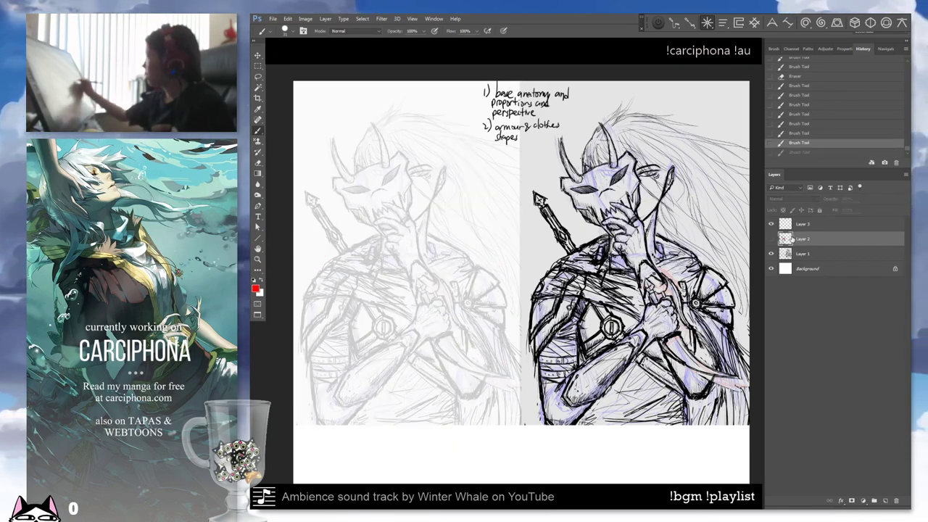
{"action": "left_click", "coordinate": [801, 224]}
{"action": "key", "text": "d"}
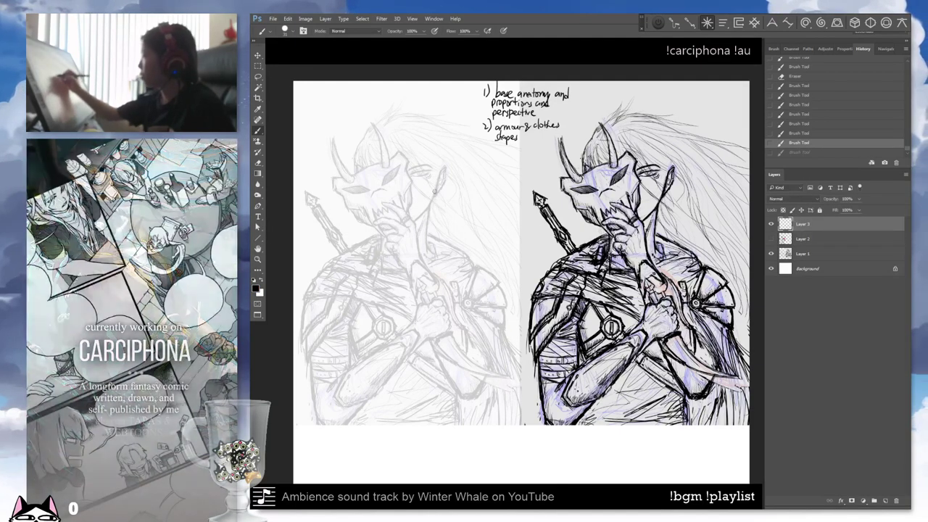
{"action": "mouse_move", "coordinate": [432, 195]}
{"action": "left_mouse_down"}
{"action": "mouse_move", "coordinate": [430, 255]}
{"action": "mouse_move", "coordinate": [488, 275]}
{"action": "left_mouse_up"}
{"action": "mouse_move", "coordinate": [381, 232]}
{"action": "left_mouse_down"}
{"action": "mouse_move", "coordinate": [312, 284]}
{"action": "mouse_move", "coordinate": [308, 375]}
{"action": "left_mouse_up"}
{"action": "left_click_drag", "start_coordinate": [434, 239], "coordinate": [490, 276]}
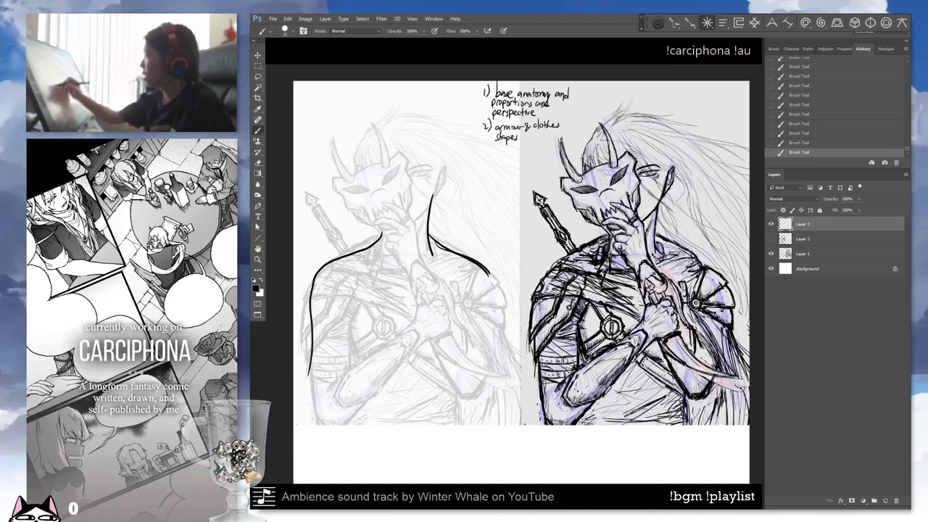
Add short chin and neck strokes and extend the right body line down to the waist.
{"action": "left_click_drag", "start_coordinate": [357, 261], "coordinate": [453, 253]}
{"action": "left_click_drag", "start_coordinate": [396, 238], "coordinate": [387, 259]}
{"action": "left_click_drag", "start_coordinate": [428, 213], "coordinate": [407, 262]}
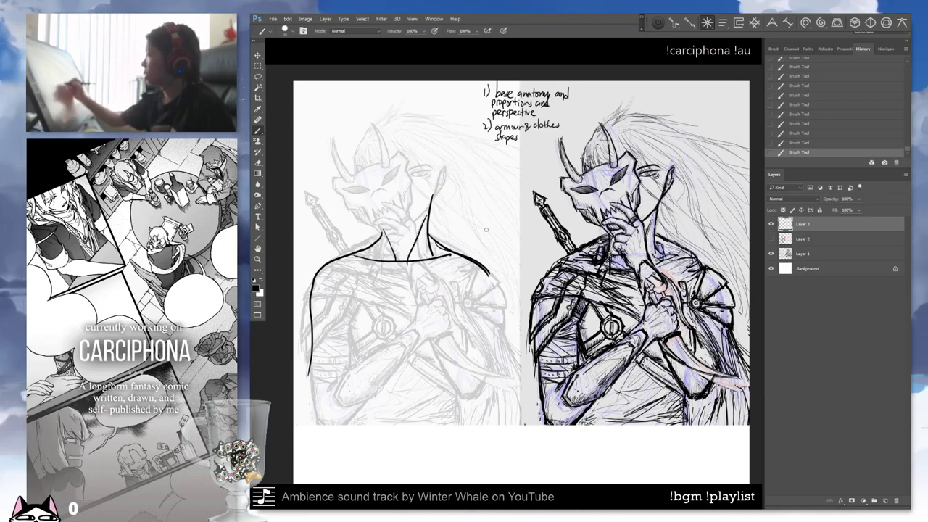
{"action": "left_click_drag", "start_coordinate": [490, 270], "coordinate": [489, 339]}
{"action": "key", "text": "ctrl+z"}
{"action": "left_click_drag", "start_coordinate": [491, 270], "coordinate": [493, 374]}
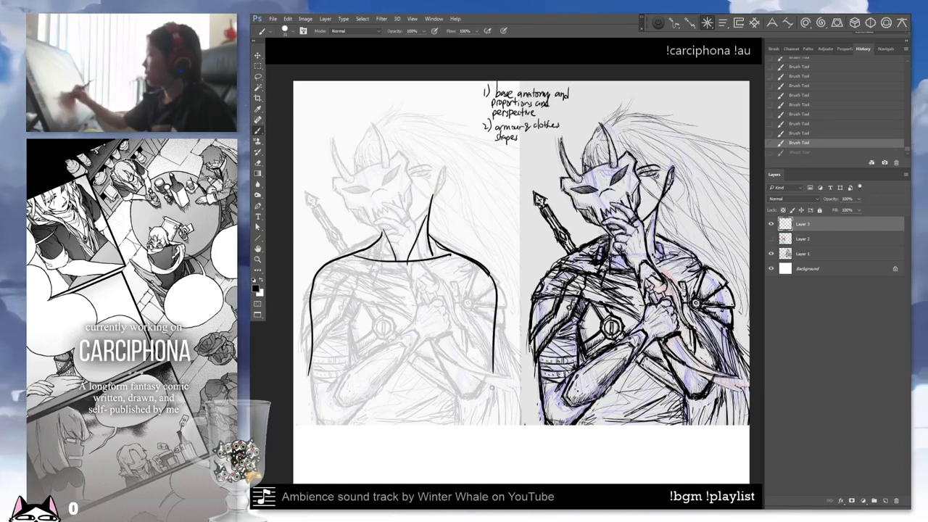
{"action": "key", "text": "ctrl+z"}
{"action": "left_click_drag", "start_coordinate": [490, 265], "coordinate": [484, 380]}
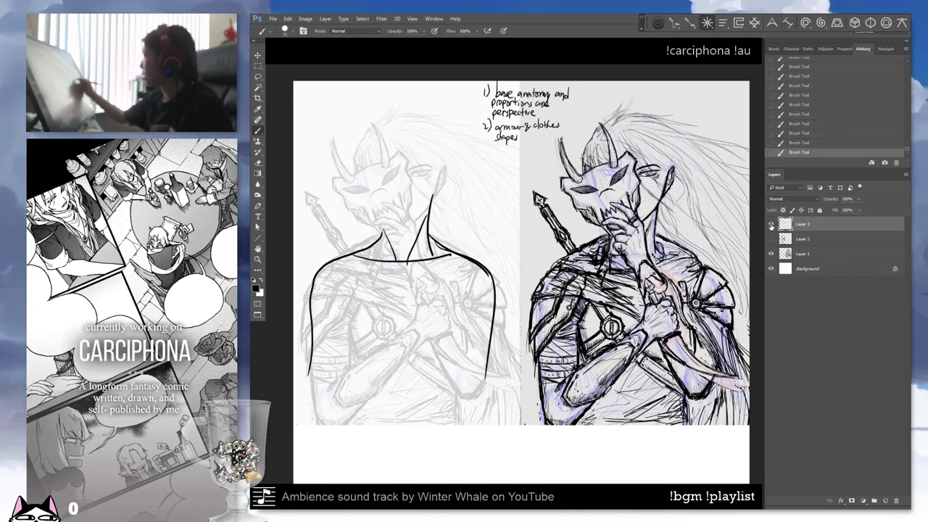
Hide the black outline layer, show the mannequin sketch, and make it active with red paint.
{"action": "left_click", "coordinate": [770, 225]}
{"action": "left_click", "coordinate": [771, 239]}
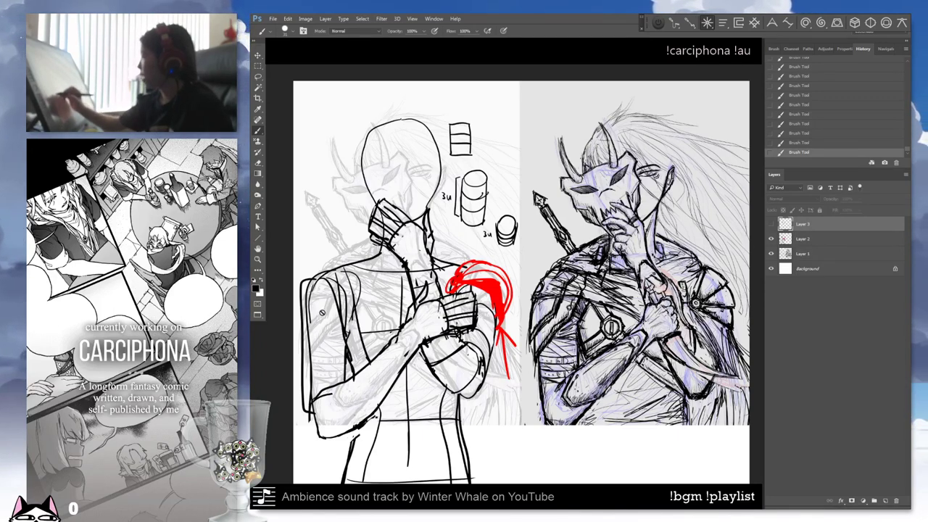
{"action": "left_click", "coordinate": [471, 272], "text": "alt"}
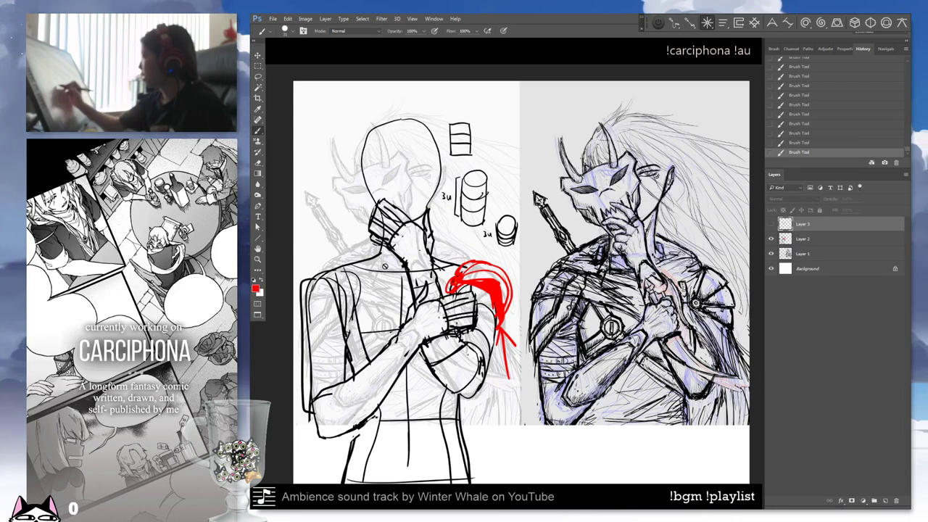
{"action": "key", "text": "alt+bracketleft"}
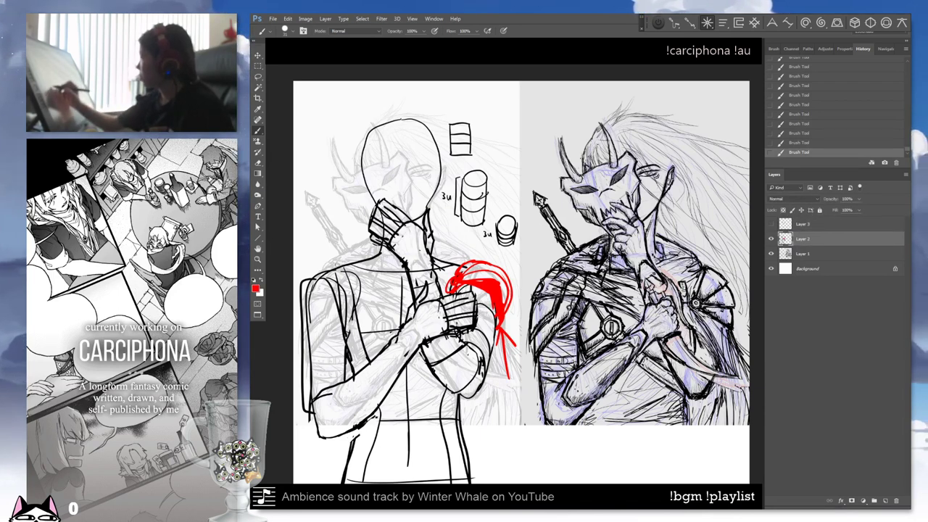
Crop the canvas after repositioning the image inside the crop area.
{"action": "key", "text": "c"}
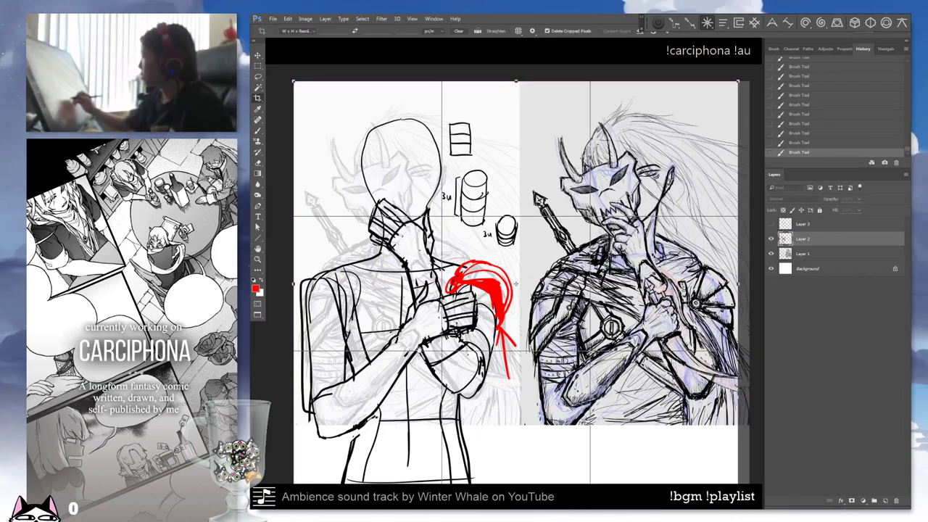
{"action": "left_click_drag", "start_coordinate": [515, 283], "coordinate": [539, 335]}
{"action": "key", "text": "Return"}
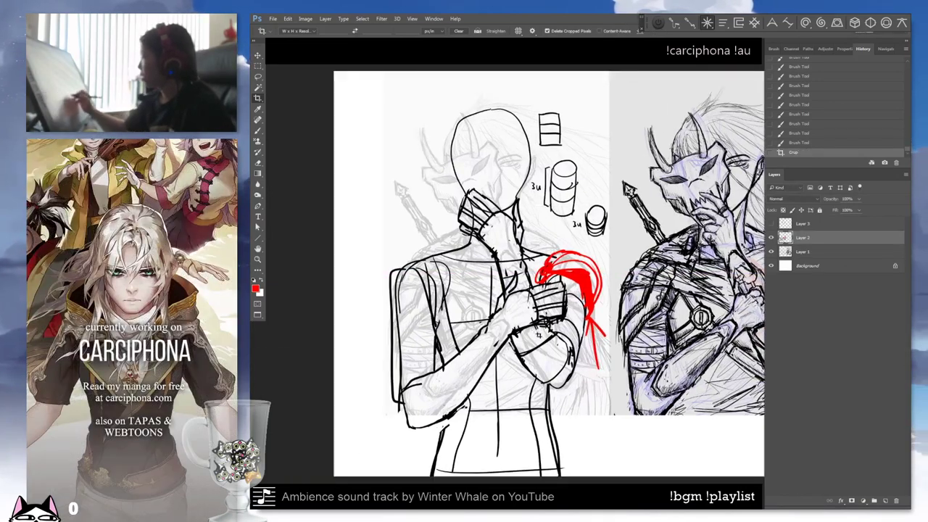
{"action": "key", "text": "b"}
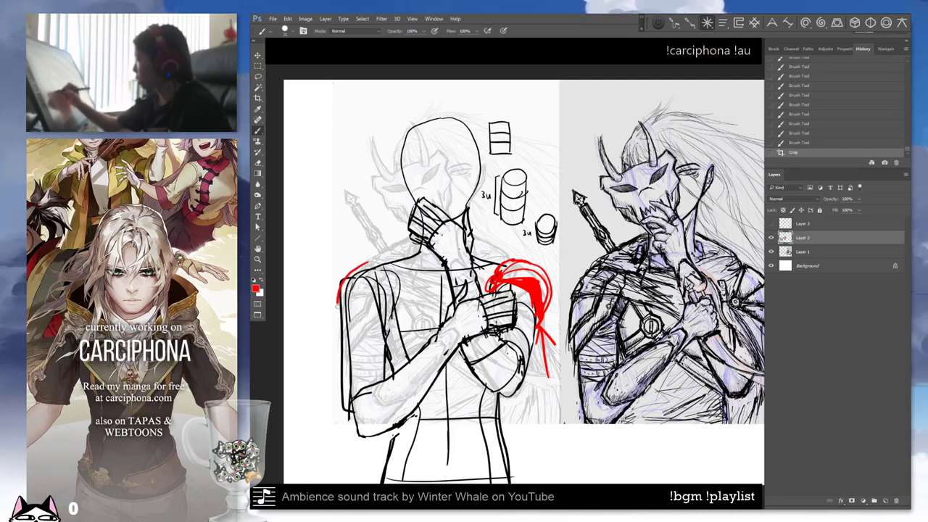
Outline the left shoulder pauldron with several red curves and contours.
{"action": "key", "text": "ctrl+z"}
{"action": "left_click_drag", "start_coordinate": [365, 259], "coordinate": [340, 354]}
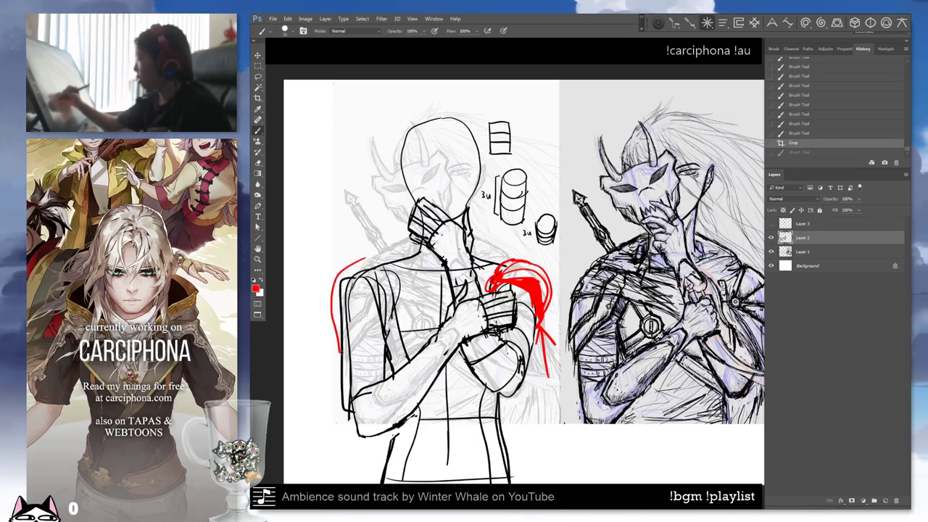
{"action": "left_click_drag", "start_coordinate": [390, 299], "coordinate": [345, 354]}
{"action": "left_click_drag", "start_coordinate": [358, 258], "coordinate": [391, 302]}
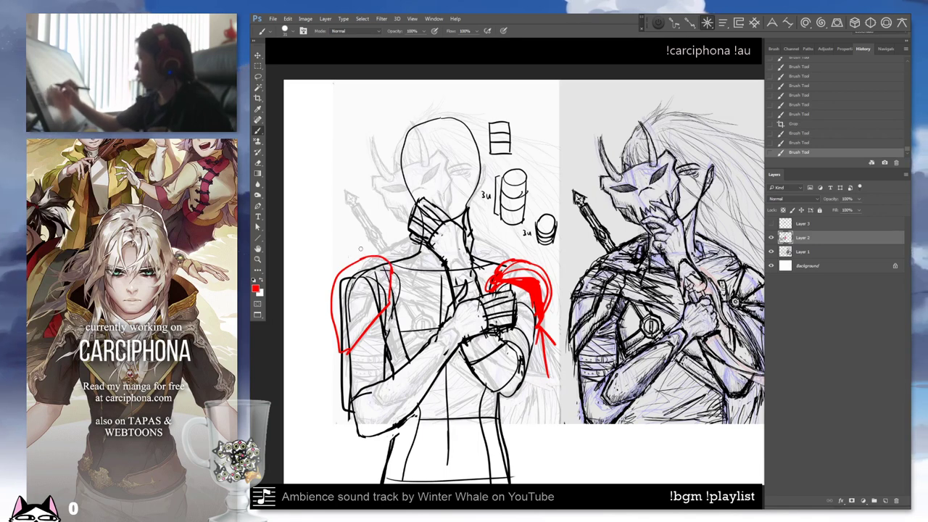
{"action": "left_click_drag", "start_coordinate": [379, 268], "coordinate": [346, 329]}
{"action": "left_click_drag", "start_coordinate": [377, 250], "coordinate": [367, 266]}
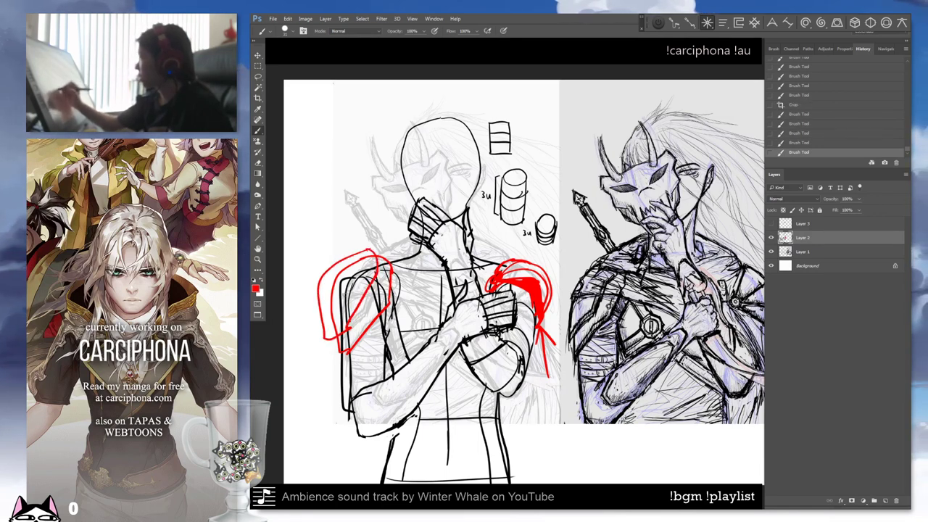
Erase part of the pauldron outline, then redraw it with small red dabs.
{"action": "key", "text": "e"}
{"action": "mouse_move", "coordinate": [335, 322]}
{"action": "left_mouse_down"}
{"action": "mouse_move", "coordinate": [346, 273]}
{"action": "mouse_move", "coordinate": [327, 330]}
{"action": "left_mouse_up"}
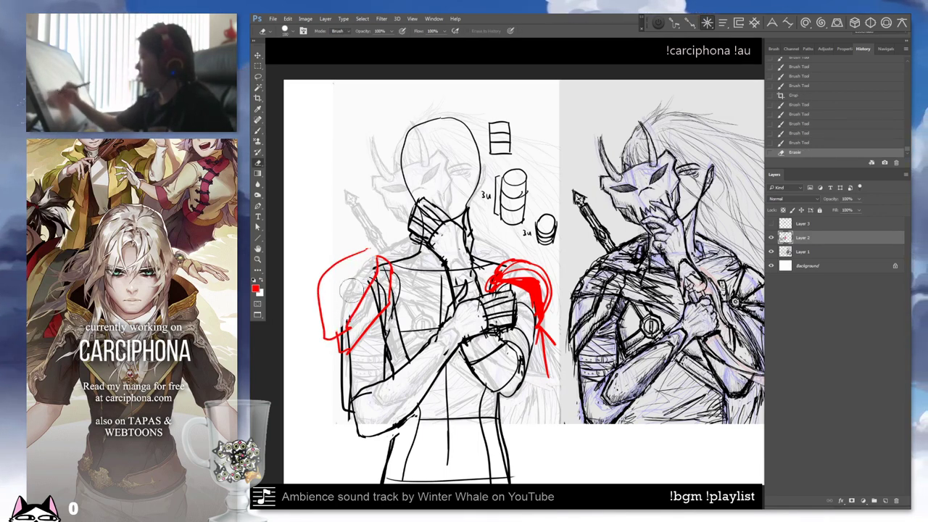
{"action": "key", "text": "b"}
{"action": "left_click_drag", "start_coordinate": [366, 255], "coordinate": [330, 337]}
{"action": "key", "text": "ctrl+z"}
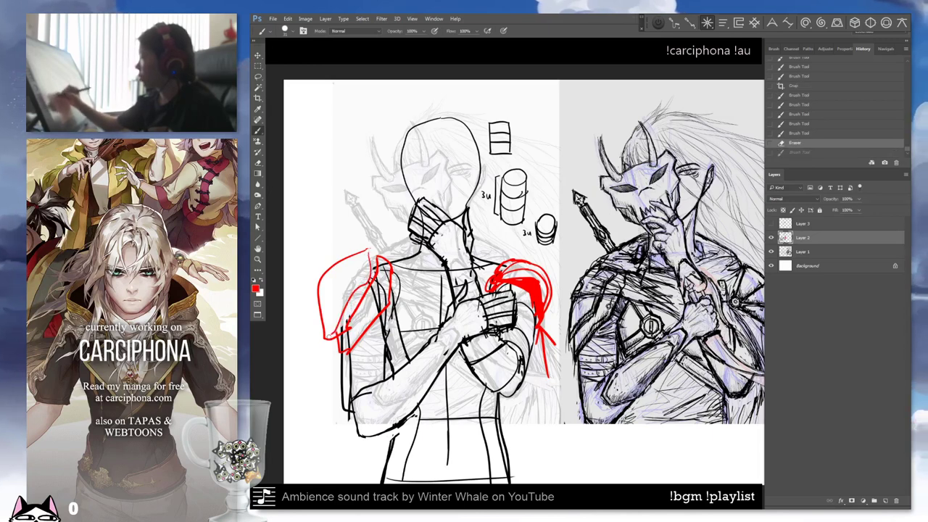
{"action": "key", "text": "ctrl+shift+z"}
{"action": "left_click", "coordinate": [340, 304]}
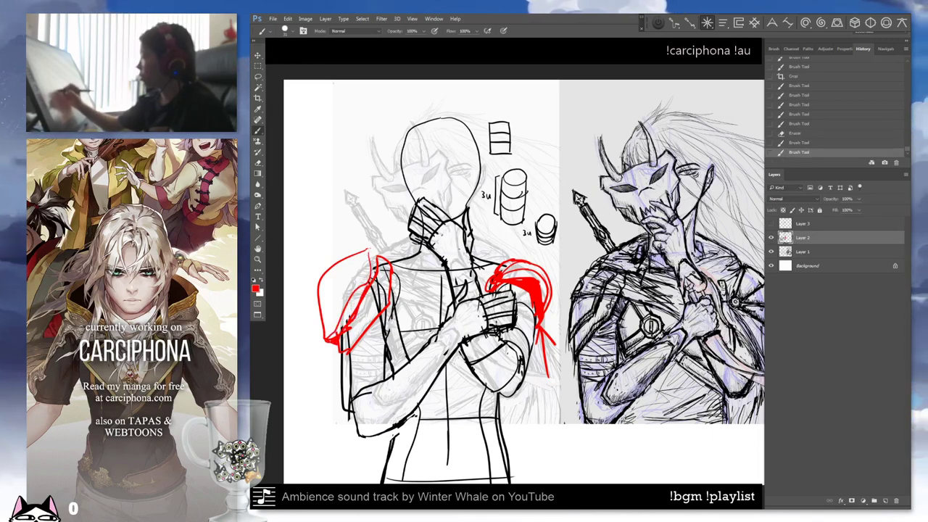
{"action": "left_click", "coordinate": [340, 304]}
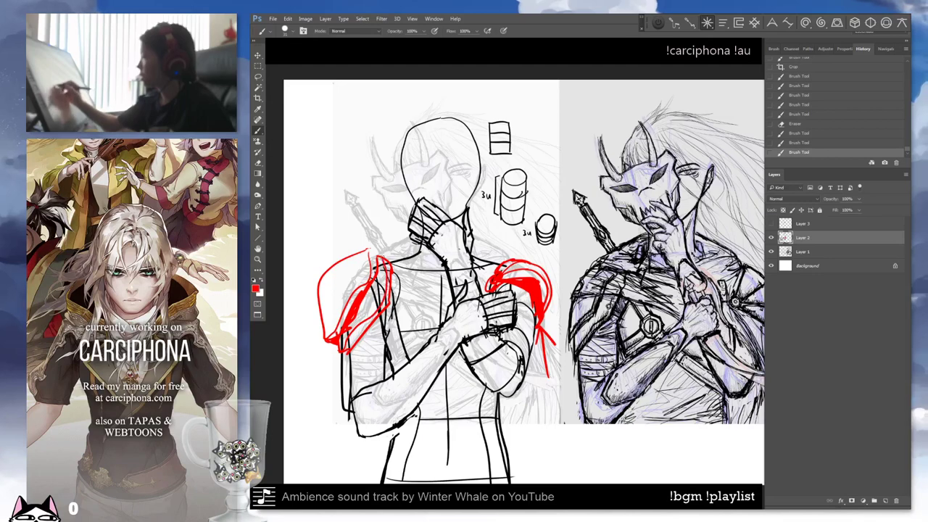
Trim the lower pauldron stroke, add a red loop and a diagonal shoulder-to-chest strap.
{"action": "key", "text": "e"}
{"action": "left_click_drag", "start_coordinate": [375, 290], "coordinate": [348, 323]}
{"action": "key", "text": "b"}
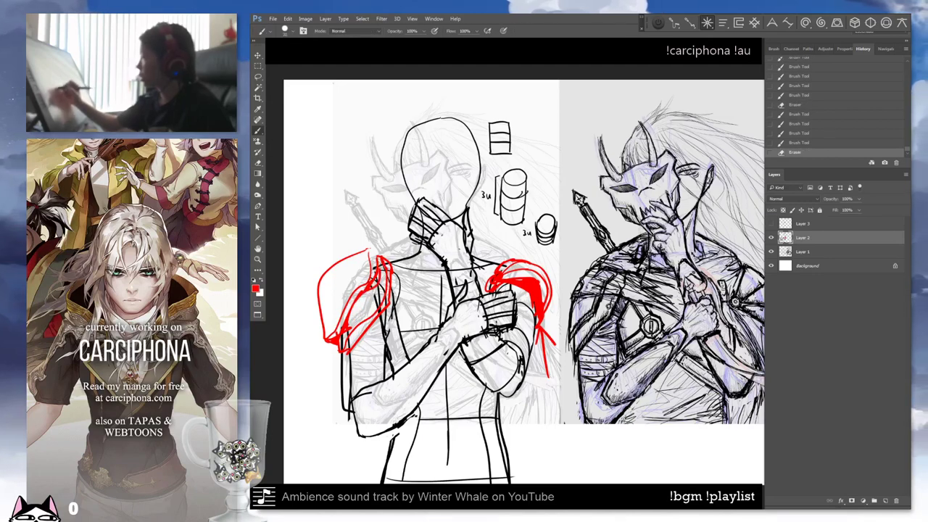
{"action": "mouse_move", "coordinate": [338, 272]}
{"action": "left_mouse_down"}
{"action": "mouse_move", "coordinate": [349, 270]}
{"action": "mouse_move", "coordinate": [297, 270]}
{"action": "left_mouse_up"}
{"action": "left_click_drag", "start_coordinate": [329, 303], "coordinate": [385, 334]}
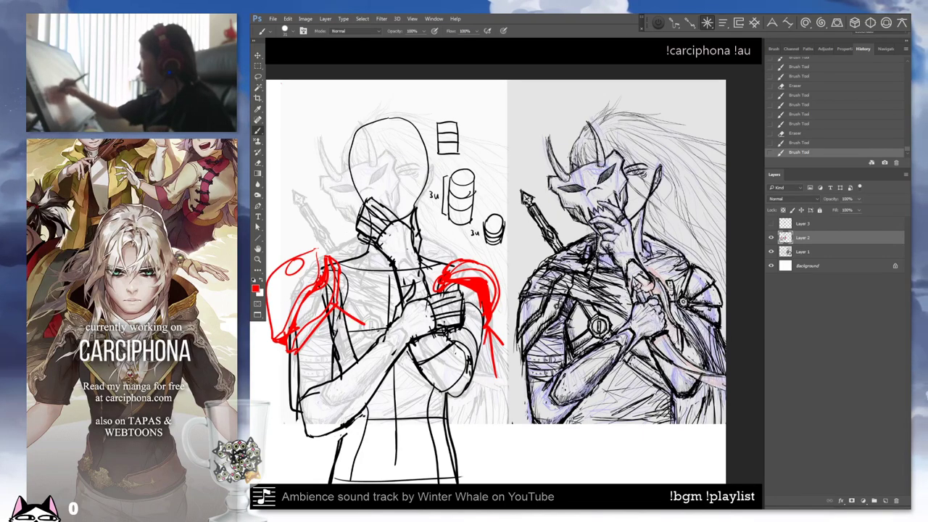
{"action": "key", "text": "e"}
{"action": "left_click_drag", "start_coordinate": [310, 248], "coordinate": [373, 248]}
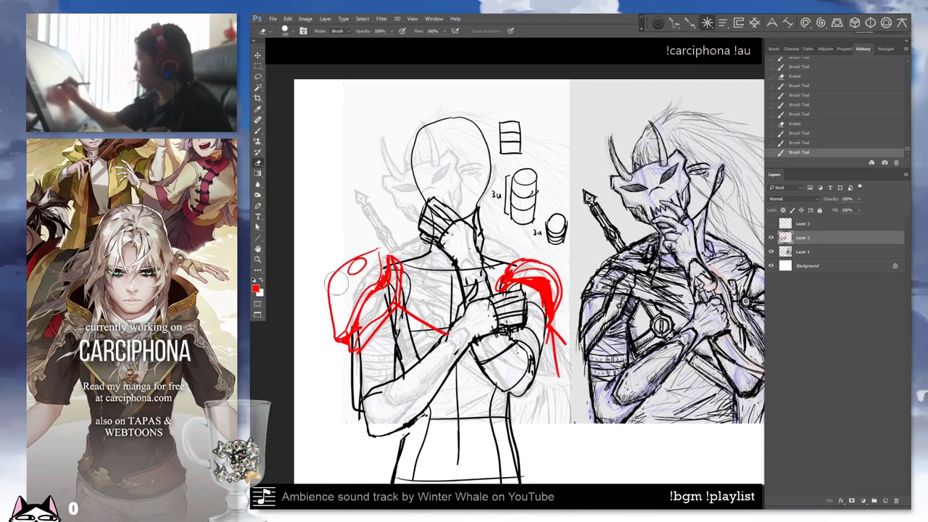
{"action": "mouse_move", "coordinate": [327, 308]}
{"action": "left_mouse_down"}
{"action": "mouse_move", "coordinate": [376, 250]}
{"action": "mouse_move", "coordinate": [337, 287]}
{"action": "mouse_move", "coordinate": [398, 248]}
{"action": "mouse_move", "coordinate": [326, 288]}
{"action": "left_mouse_up"}
{"action": "key", "text": "b"}
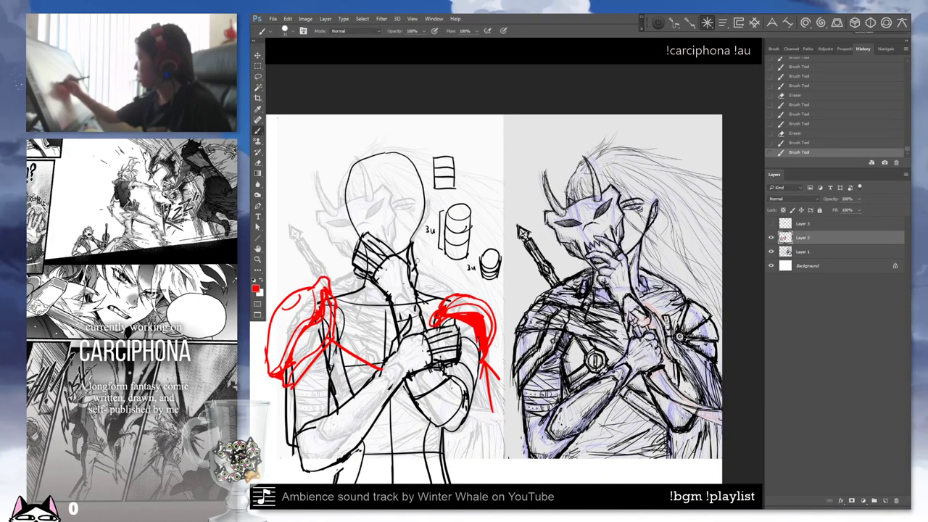
Draw a red strap across the chest and a stroke atop the left pauldron.
{"action": "left_click_drag", "start_coordinate": [331, 323], "coordinate": [389, 353]}
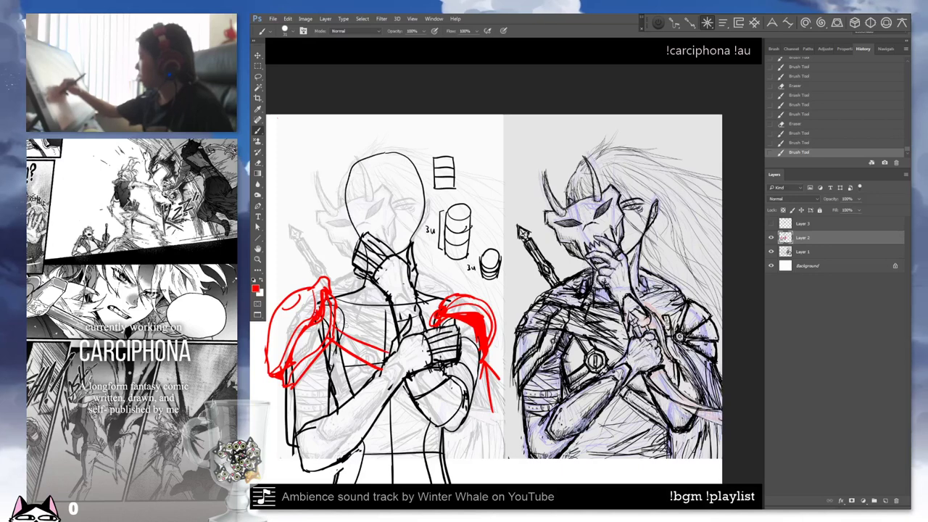
{"action": "key", "text": "ctrl+z"}
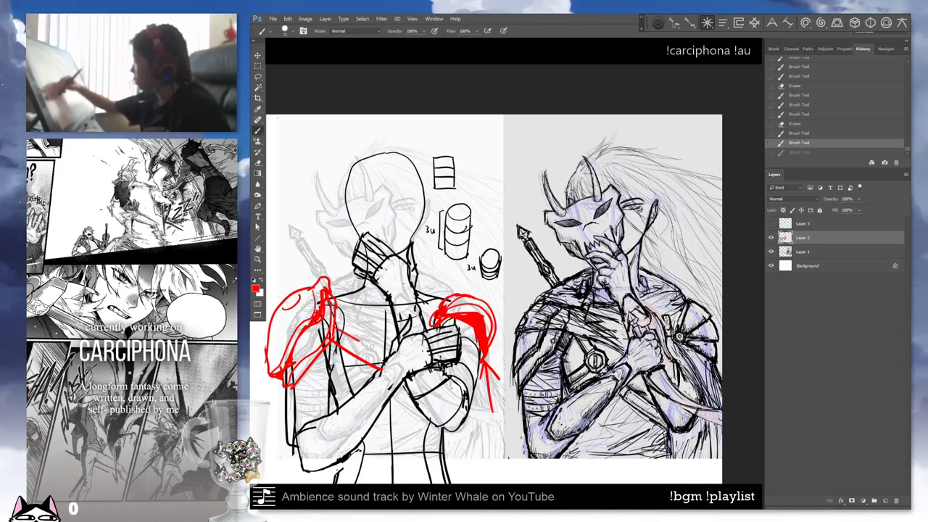
{"action": "key", "text": "ctrl+z"}
{"action": "key", "text": "e"}
{"action": "key", "text": "b"}
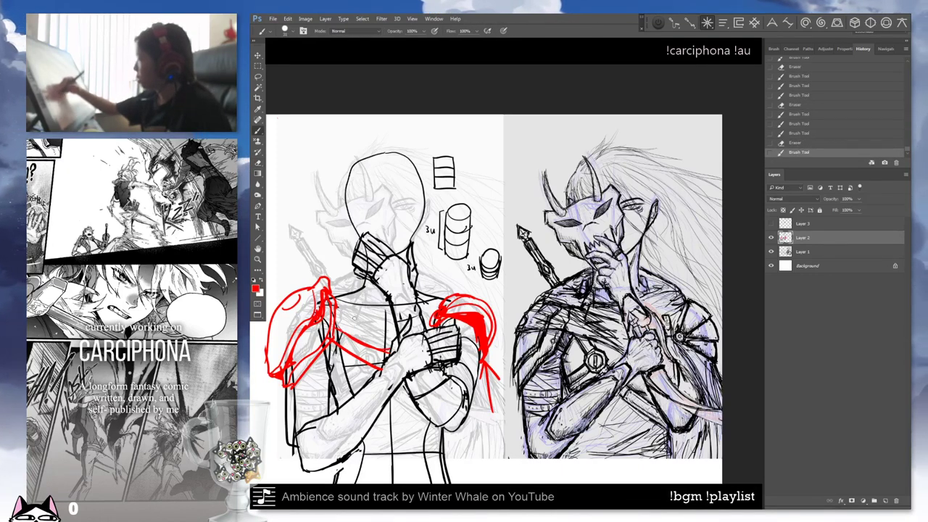
{"action": "scroll", "coordinate": [493, 297], "scroll_direction": "up", "scroll_amount": 1}
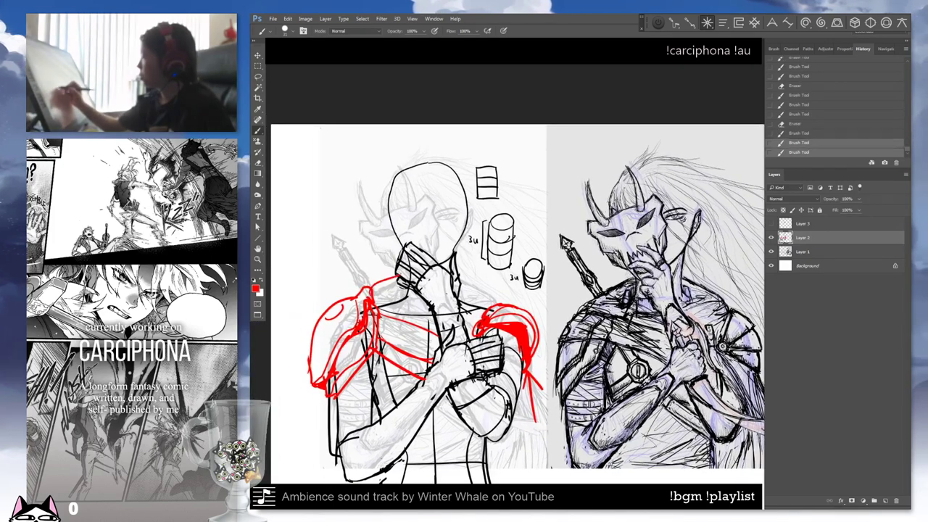
{"action": "left_click_drag", "start_coordinate": [394, 271], "coordinate": [342, 294]}
Redraw the left pauldron's top and add red armour strokes from the collar to the right pauldron.
{"action": "key", "text": "ctrl+z"}
{"action": "mouse_move", "coordinate": [398, 263]}
{"action": "left_mouse_down"}
{"action": "mouse_move", "coordinate": [346, 296]}
{"action": "mouse_move", "coordinate": [348, 312]}
{"action": "left_mouse_up"}
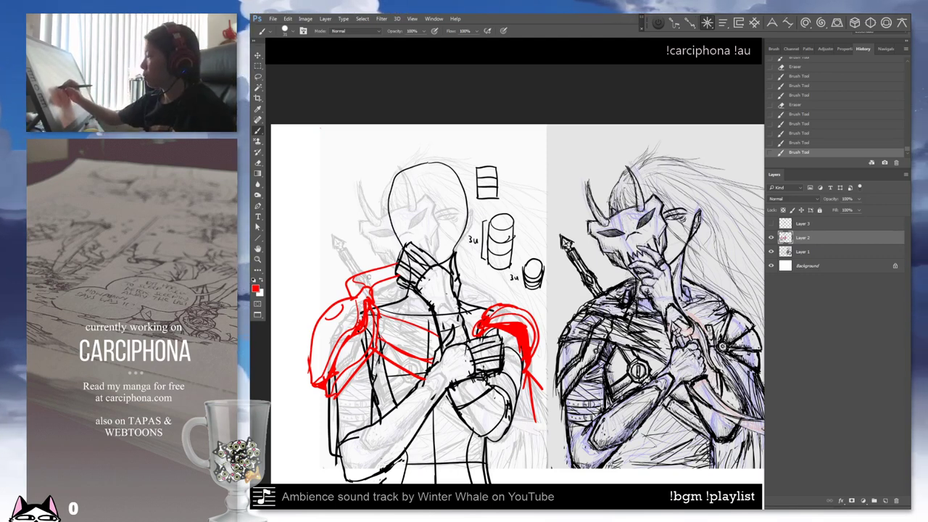
{"action": "left_click_drag", "start_coordinate": [435, 304], "coordinate": [442, 312]}
{"action": "left_click_drag", "start_coordinate": [453, 263], "coordinate": [509, 293]}
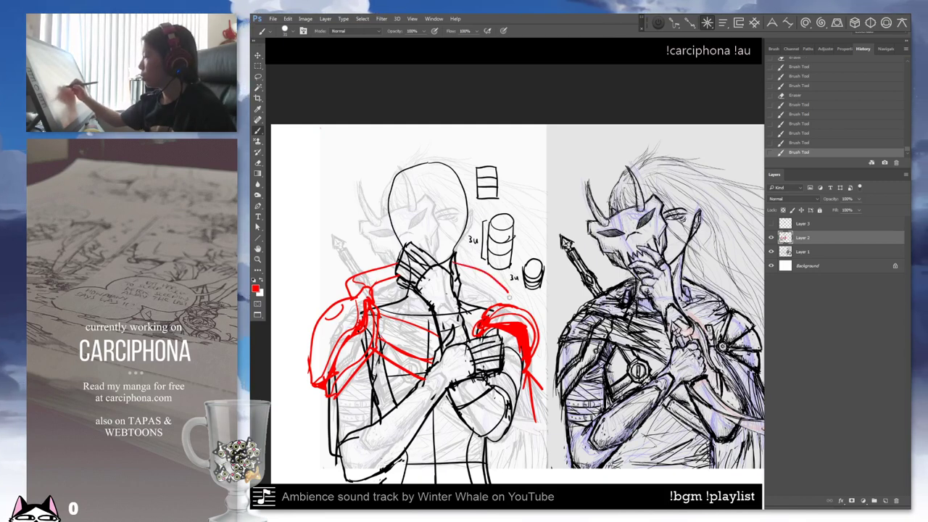
{"action": "key", "text": "ctrl+z"}
{"action": "key", "text": "ctrl+z"}
{"action": "key", "text": "ctrl+z"}
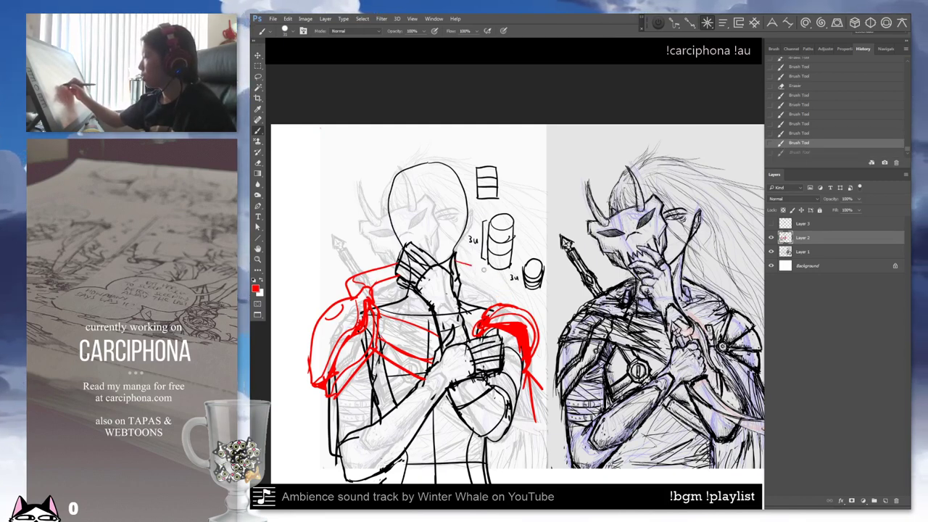
{"action": "key", "text": "ctrl+z"}
{"action": "left_click_drag", "start_coordinate": [458, 273], "coordinate": [482, 311]}
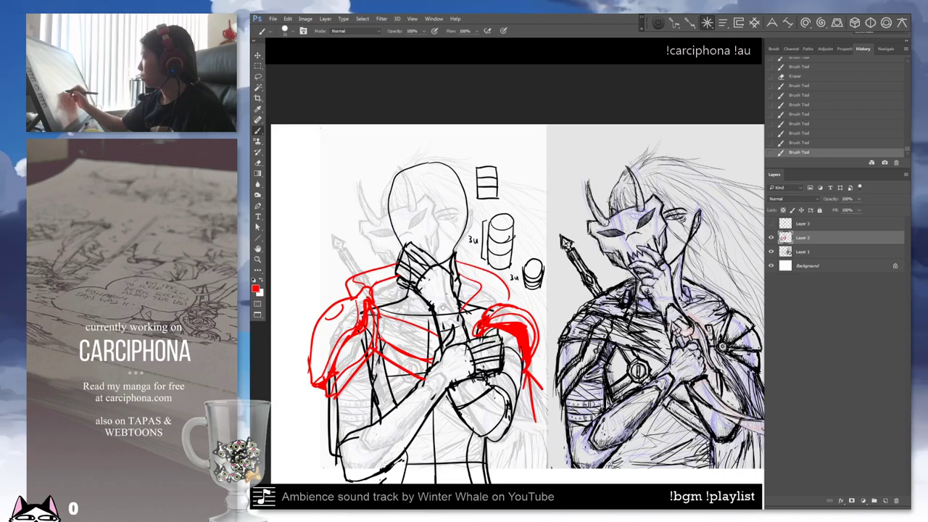
{"action": "mouse_move", "coordinate": [391, 322]}
{"action": "left_mouse_down"}
{"action": "mouse_move", "coordinate": [430, 334]}
{"action": "mouse_move", "coordinate": [498, 302]}
{"action": "left_mouse_up"}
Paint a thick red cape edge running down the figure's right side.
{"action": "mouse_move", "coordinate": [540, 358]}
{"action": "left_mouse_down"}
{"action": "mouse_move", "coordinate": [489, 308]}
{"action": "mouse_move", "coordinate": [487, 472]}
{"action": "left_mouse_up"}
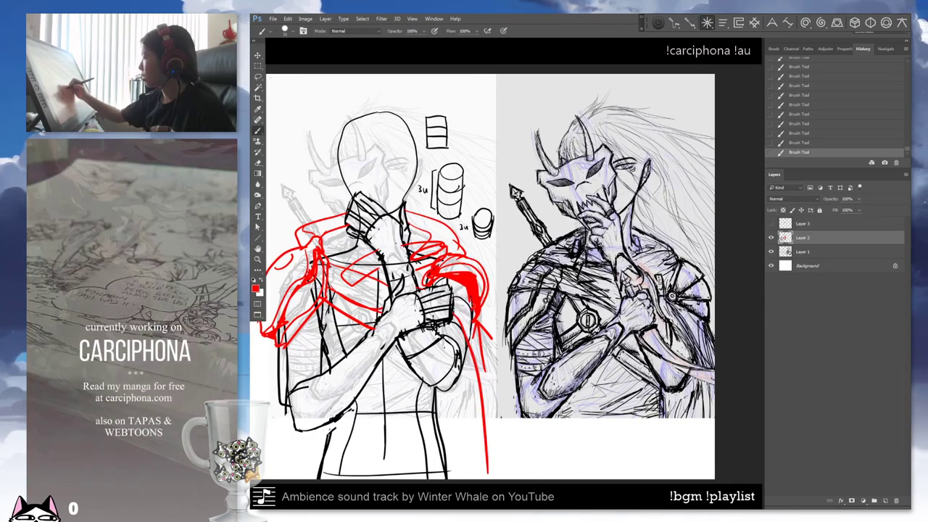
{"action": "key", "text": "e"}
{"action": "left_click_drag", "start_coordinate": [464, 289], "coordinate": [484, 381]}
{"action": "key", "text": "b"}
{"action": "left_click_drag", "start_coordinate": [471, 312], "coordinate": [493, 470]}
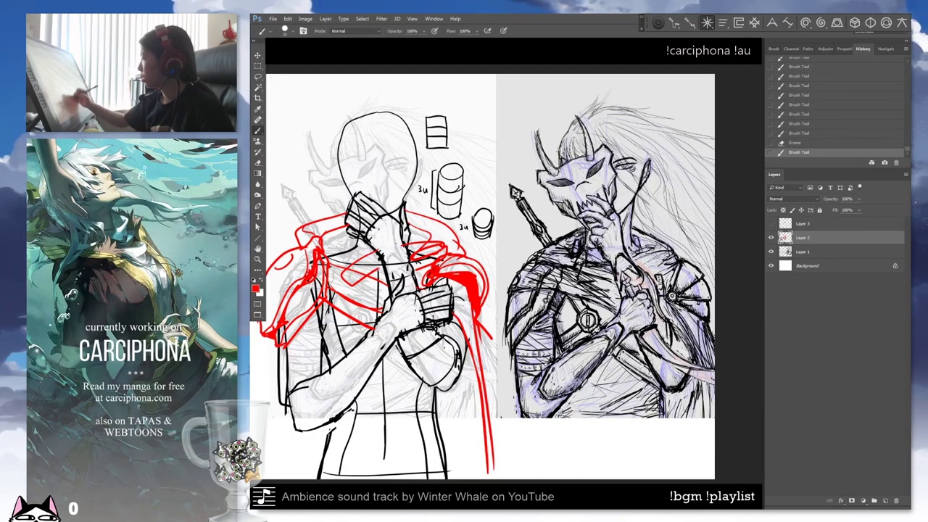
{"action": "left_click_drag", "start_coordinate": [482, 310], "coordinate": [500, 429]}
{"action": "left_click_drag", "start_coordinate": [488, 360], "coordinate": [511, 474]}
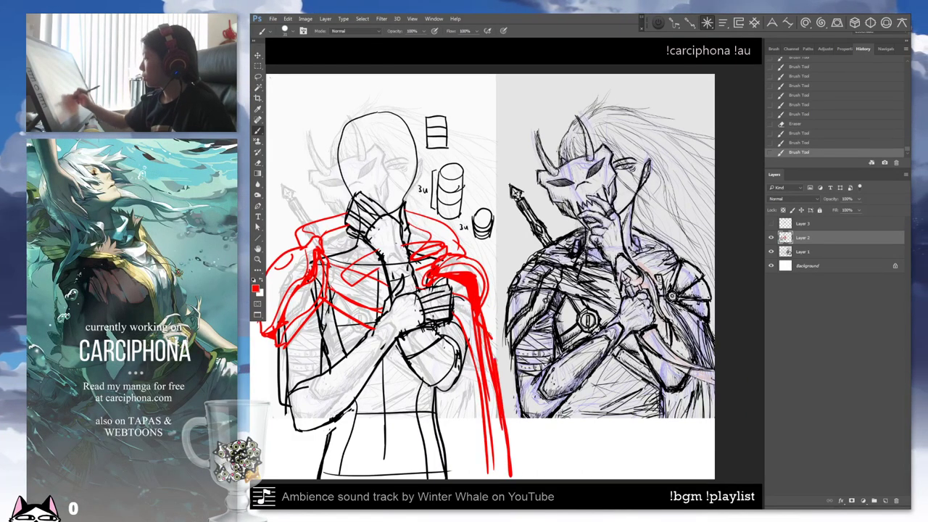
{"action": "mouse_move", "coordinate": [482, 303]}
{"action": "left_mouse_down"}
{"action": "mouse_move", "coordinate": [501, 414]}
{"action": "mouse_move", "coordinate": [508, 264]}
{"action": "left_mouse_up"}
Trim the cape edge, add one more cape stroke, and hide the reference drawing.
{"action": "key", "text": "e"}
{"action": "left_click_drag", "start_coordinate": [497, 326], "coordinate": [511, 450]}
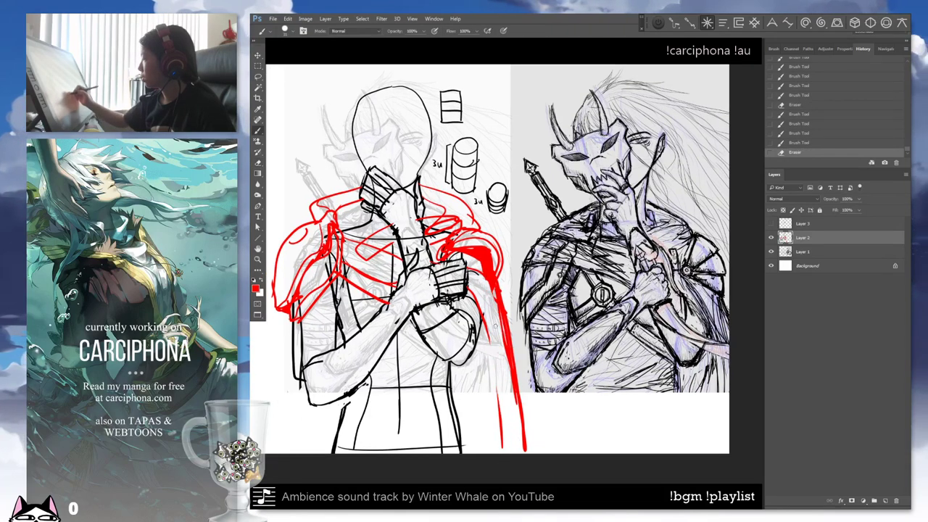
{"action": "left_click_drag", "start_coordinate": [507, 290], "coordinate": [545, 325]}
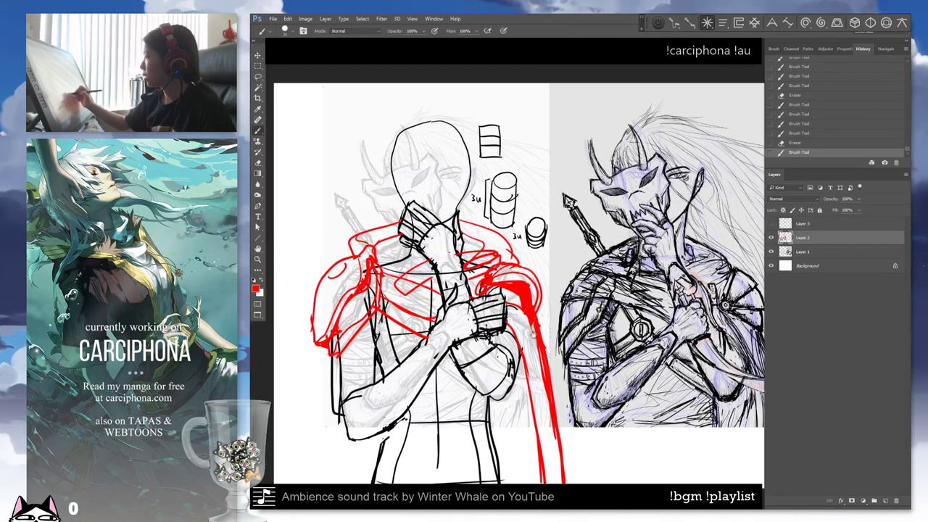
{"action": "left_click", "coordinate": [770, 251]}
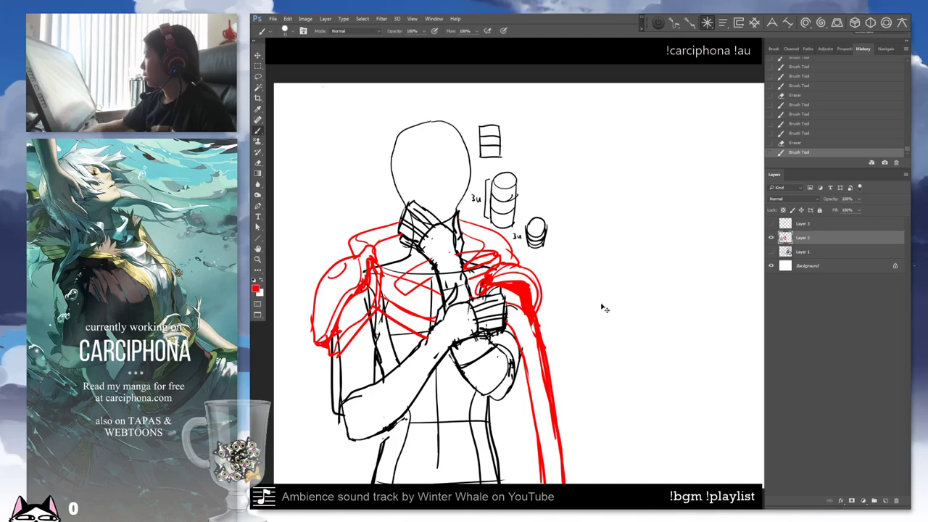
Zoom out and lightly erase stray lines near the shoulder and hand at 30% eraser strength.
{"action": "key", "text": "ctrl+minus"}
{"action": "key", "text": "e"}
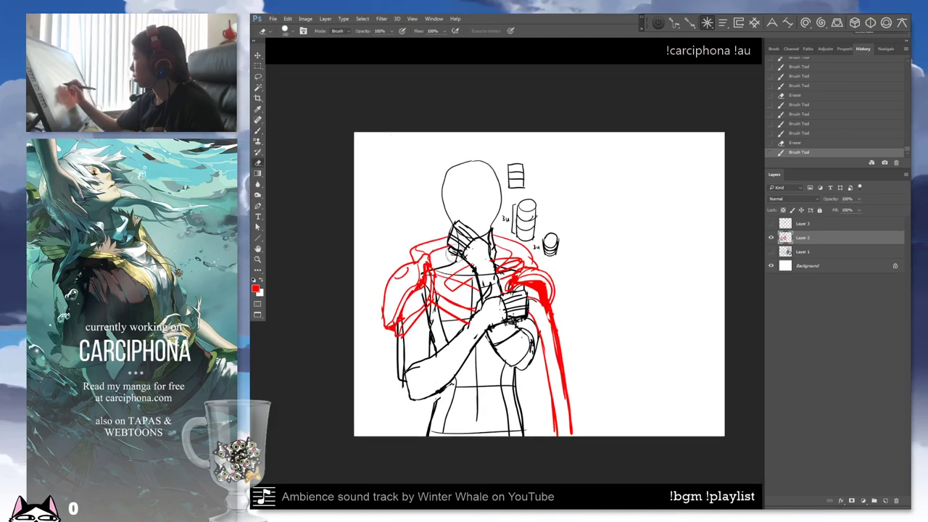
{"action": "key", "text": "3"}
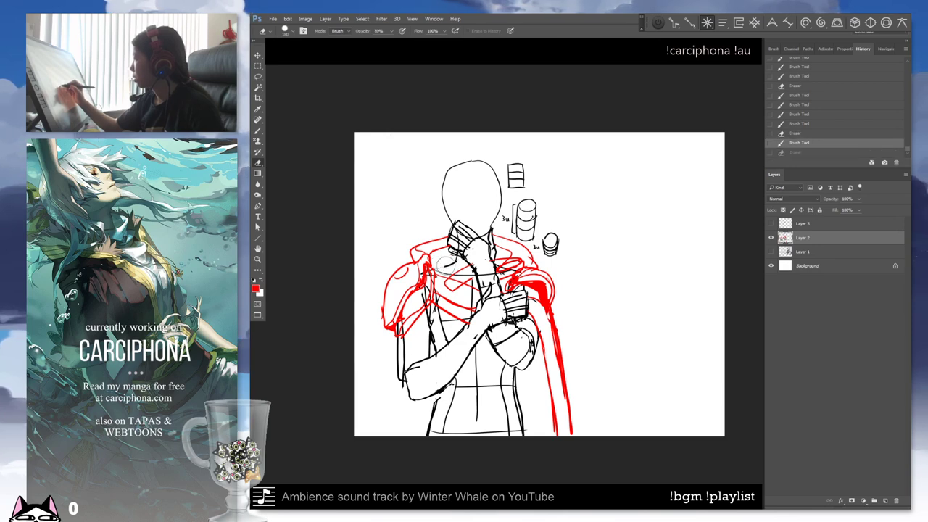
{"action": "mouse_move", "coordinate": [446, 262]}
{"action": "left_mouse_down"}
{"action": "mouse_move", "coordinate": [459, 254]}
{"action": "mouse_move", "coordinate": [450, 231]}
{"action": "left_mouse_up"}
{"action": "left_click_drag", "start_coordinate": [528, 217], "coordinate": [538, 229]}
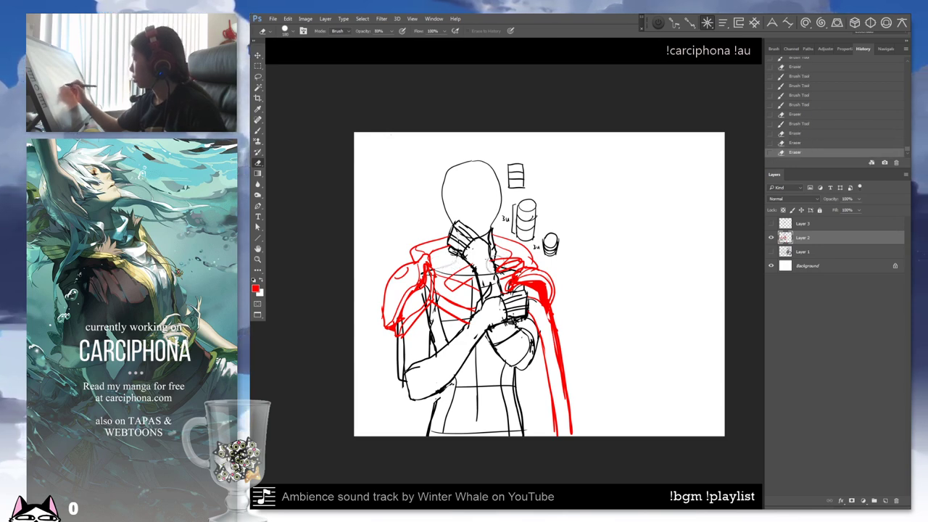
{"action": "left_click_drag", "start_coordinate": [487, 253], "coordinate": [508, 269]}
{"action": "left_click_drag", "start_coordinate": [503, 259], "coordinate": [516, 273]}
Lighten sketch lines near the left shoulder and on the crossed hand.
{"action": "mouse_move", "coordinate": [416, 289]}
{"action": "left_mouse_down"}
{"action": "mouse_move", "coordinate": [431, 296]}
{"action": "mouse_move", "coordinate": [451, 269]}
{"action": "mouse_move", "coordinate": [471, 288]}
{"action": "mouse_move", "coordinate": [446, 308]}
{"action": "left_mouse_up"}
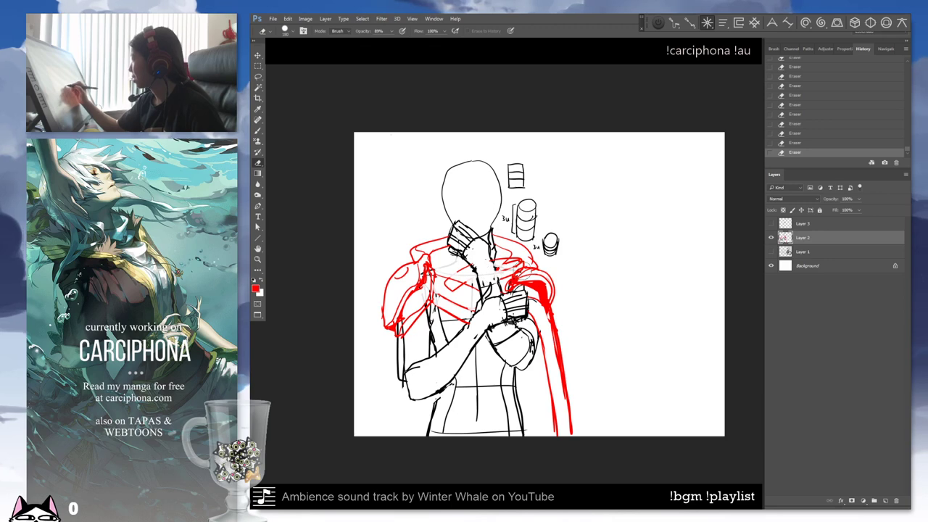
{"action": "mouse_move", "coordinate": [520, 288]}
{"action": "left_mouse_down"}
{"action": "mouse_move", "coordinate": [516, 310]}
{"action": "mouse_move", "coordinate": [524, 304]}
{"action": "left_mouse_up"}
{"action": "key", "text": "ctrl+z"}
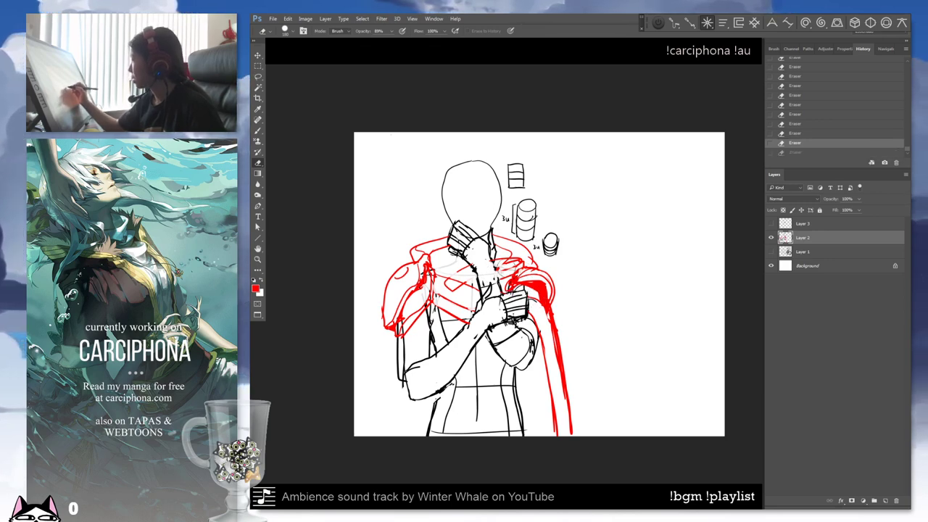
{"action": "key", "text": "ctrl+z"}
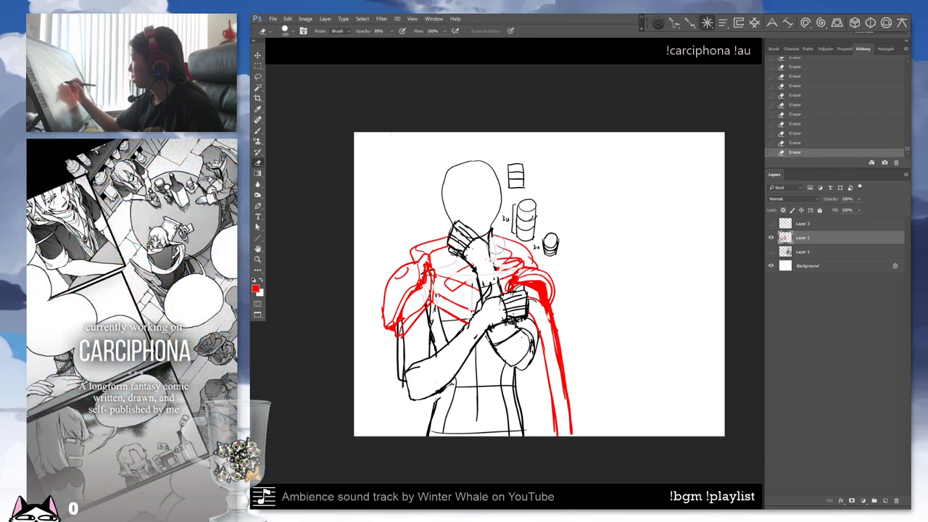
{"action": "key", "text": "b"}
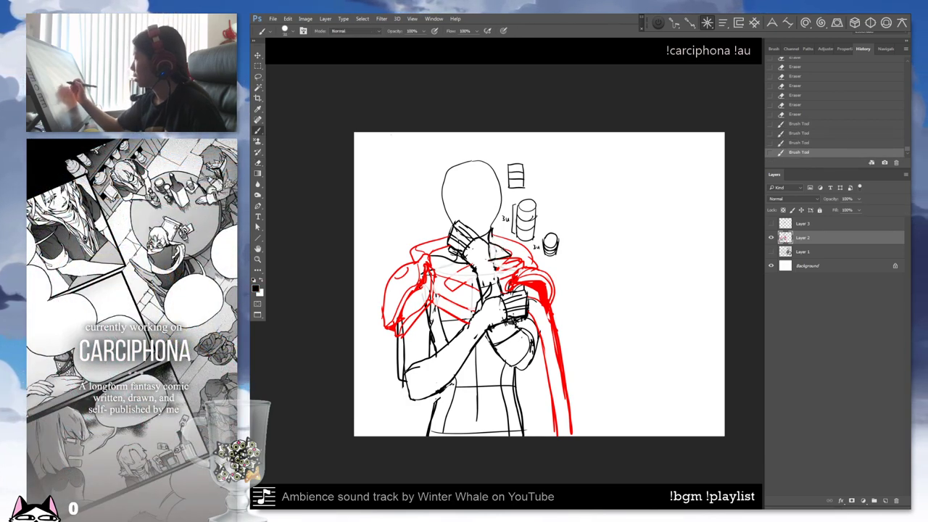
Hatch both collar pieces with thick dark brush strokes.
{"action": "left_click_drag", "start_coordinate": [464, 259], "coordinate": [507, 258]}
{"action": "right_click", "coordinate": [464, 264]}
{"action": "left_click_drag", "start_coordinate": [430, 251], "coordinate": [453, 255]}
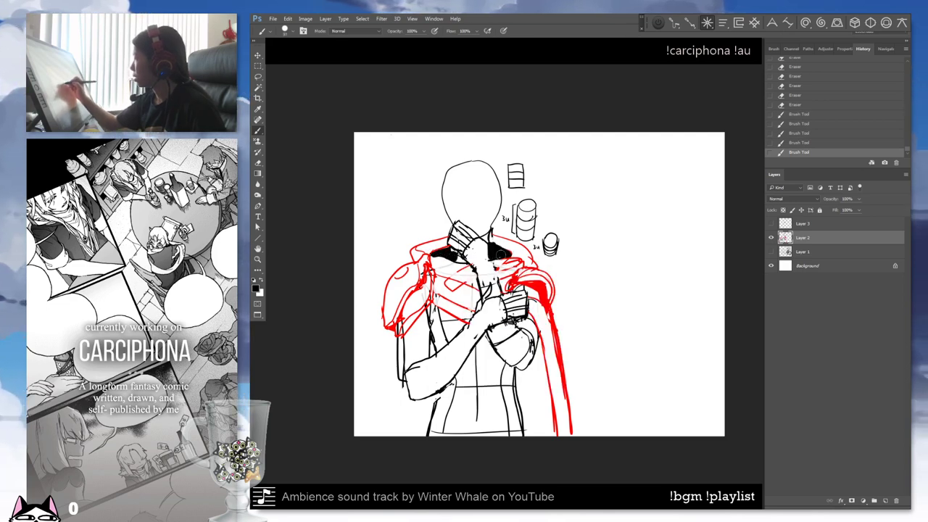
{"action": "mouse_move", "coordinate": [487, 246]}
{"action": "left_mouse_down"}
{"action": "mouse_move", "coordinate": [500, 231]}
{"action": "mouse_move", "coordinate": [526, 242]}
{"action": "left_mouse_up"}
{"action": "left_click_drag", "start_coordinate": [416, 251], "coordinate": [427, 242]}
{"action": "left_click_drag", "start_coordinate": [424, 252], "coordinate": [440, 236]}
{"action": "left_click_drag", "start_coordinate": [435, 252], "coordinate": [445, 238]}
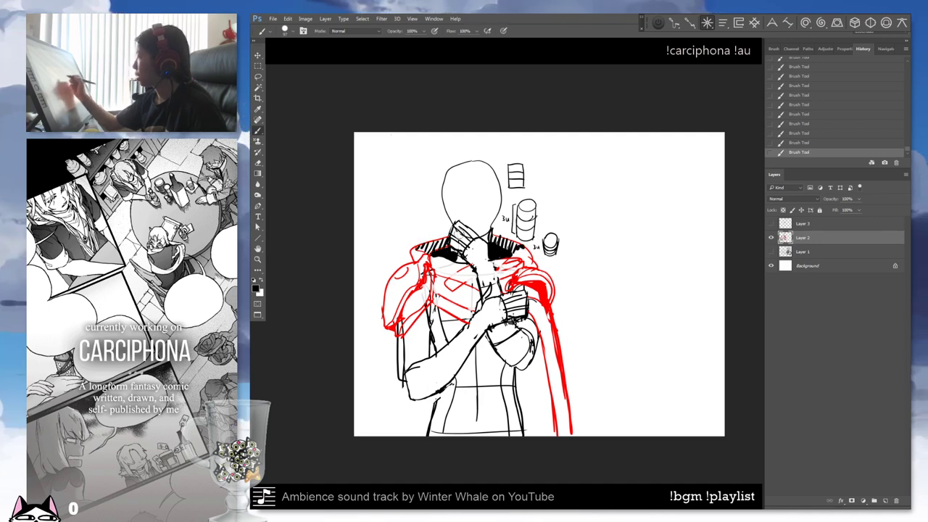
Try black contours over the shoulders and body sides, undoing the unwanted ones.
{"action": "mouse_move", "coordinate": [431, 284]}
{"action": "left_mouse_down"}
{"action": "mouse_move", "coordinate": [401, 331]}
{"action": "mouse_move", "coordinate": [427, 293]}
{"action": "left_mouse_up"}
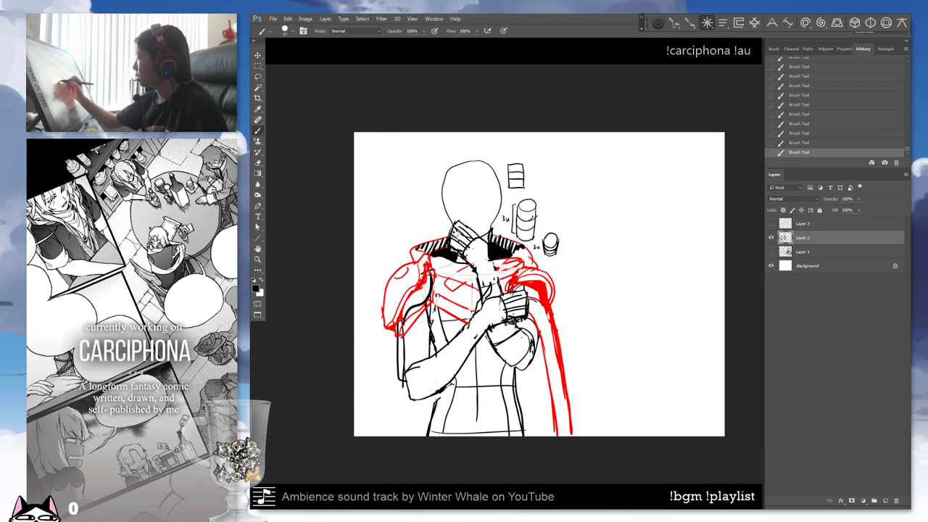
{"action": "mouse_move", "coordinate": [455, 231]}
{"action": "left_mouse_down"}
{"action": "mouse_move", "coordinate": [403, 245]}
{"action": "mouse_move", "coordinate": [392, 330]}
{"action": "mouse_move", "coordinate": [540, 319]}
{"action": "mouse_move", "coordinate": [518, 239]}
{"action": "mouse_move", "coordinate": [475, 232]}
{"action": "left_mouse_up"}
{"action": "key", "text": "ctrl+z"}
{"action": "left_click_drag", "start_coordinate": [436, 265], "coordinate": [397, 351]}
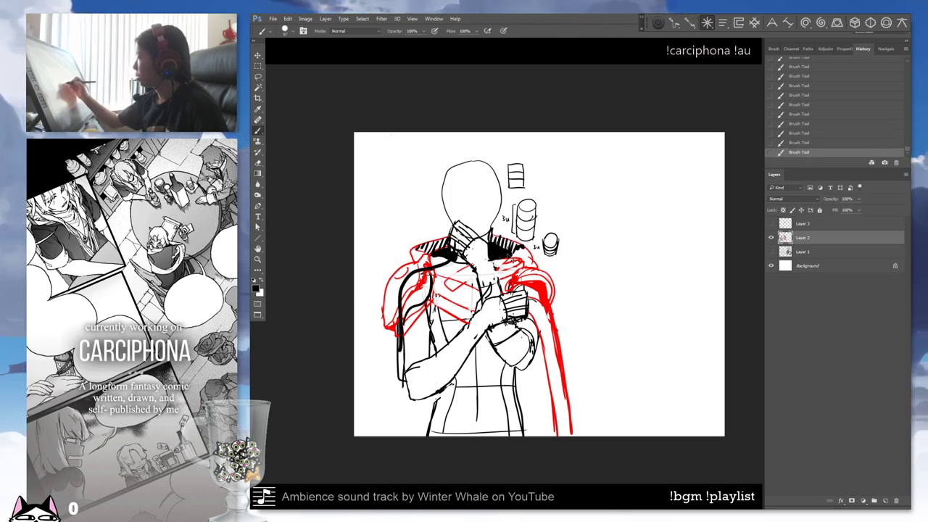
{"action": "key", "text": "ctrl+z"}
{"action": "left_click_drag", "start_coordinate": [508, 258], "coordinate": [531, 358]}
{"action": "key", "text": "ctrl+z"}
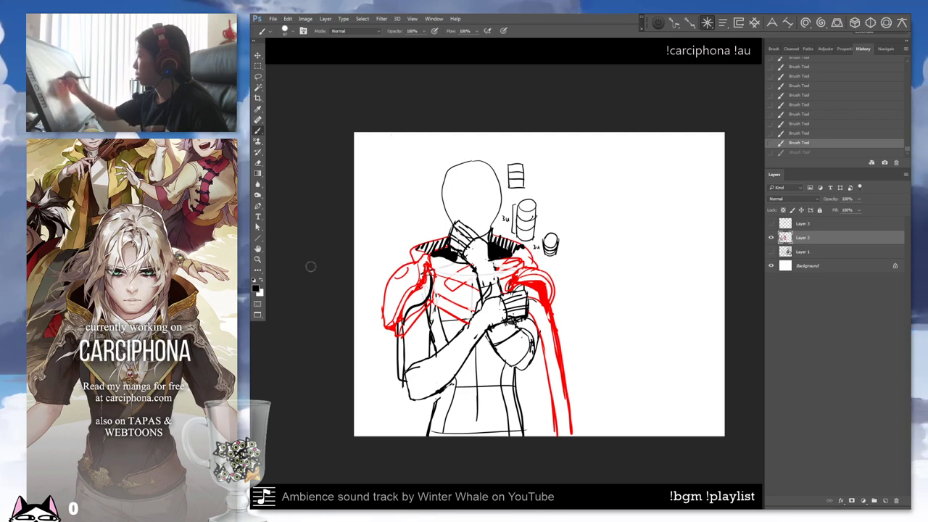
Fade the sketch layer to 20% opacity and add a new empty layer above it.
{"action": "key", "text": "v"}
{"action": "key", "text": "2"}
{"action": "left_click", "coordinate": [884, 500]}
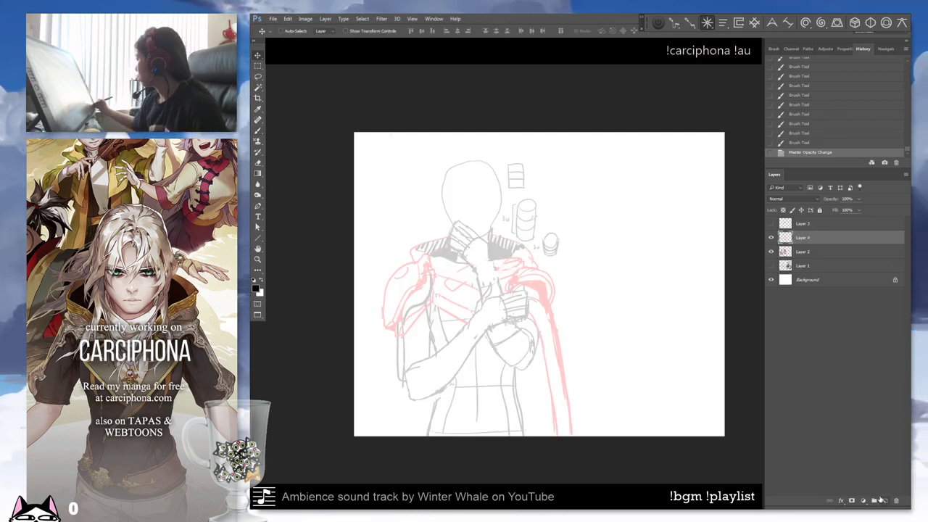
{"action": "key", "text": "b"}
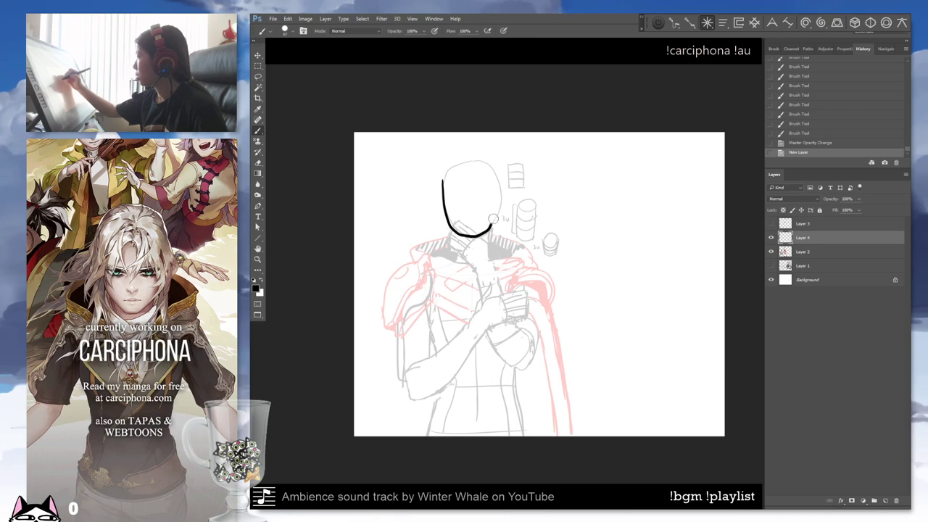
Draw black head, torso-side and neckline outlines, then step back four strokes.
{"action": "left_click_drag", "start_coordinate": [493, 219], "coordinate": [496, 173]}
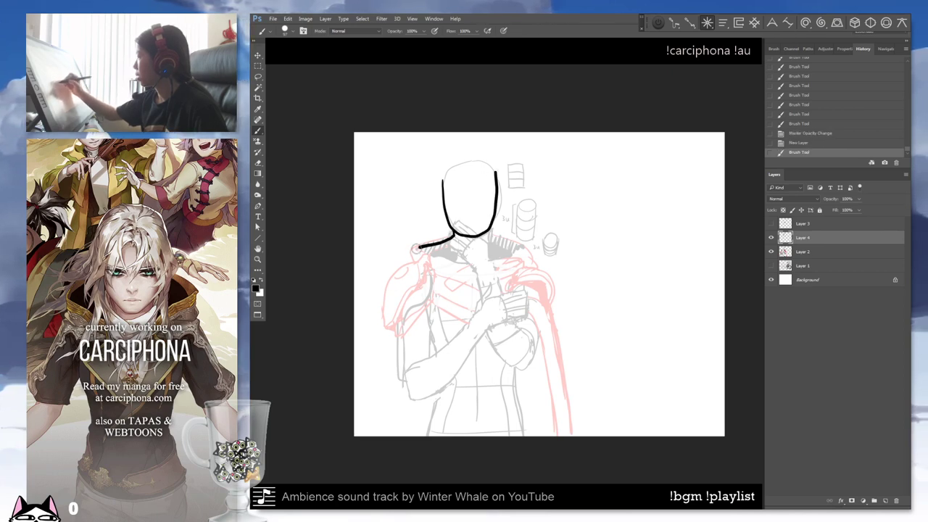
{"action": "left_click_drag", "start_coordinate": [419, 246], "coordinate": [400, 378]}
{"action": "left_click_drag", "start_coordinate": [487, 230], "coordinate": [533, 360]}
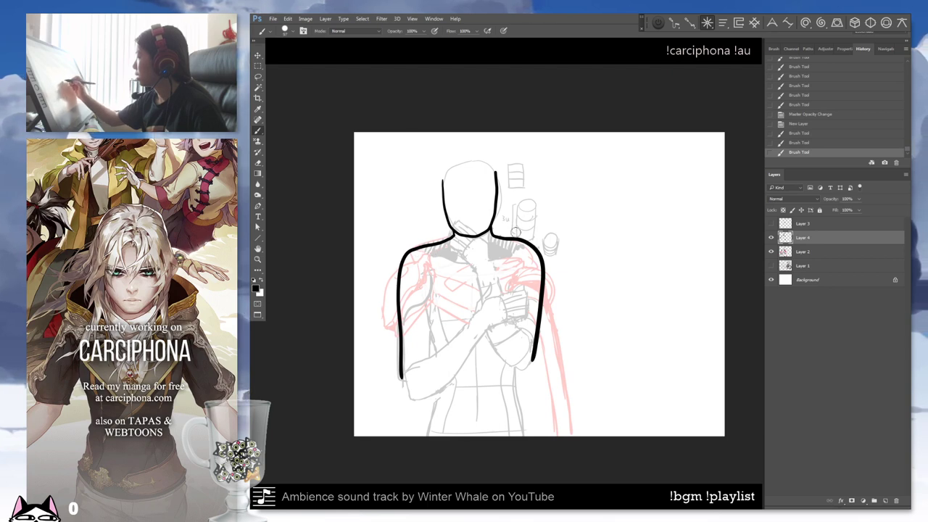
{"action": "mouse_move", "coordinate": [428, 247]}
{"action": "left_mouse_down"}
{"action": "mouse_move", "coordinate": [508, 242]}
{"action": "mouse_move", "coordinate": [461, 255]}
{"action": "mouse_move", "coordinate": [484, 252]}
{"action": "left_mouse_up"}
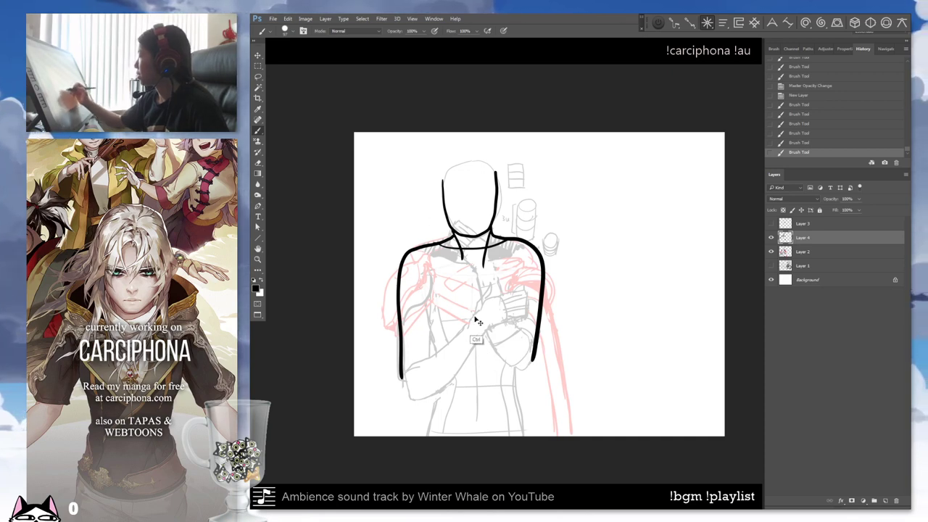
{"action": "key", "text": "ctrl+alt+z"}
{"action": "key", "text": "ctrl+alt+z"}
{"action": "key", "text": "ctrl+alt+z"}
{"action": "key", "text": "ctrl+alt+z"}
{"action": "key", "text": "ctrl+alt+z"}
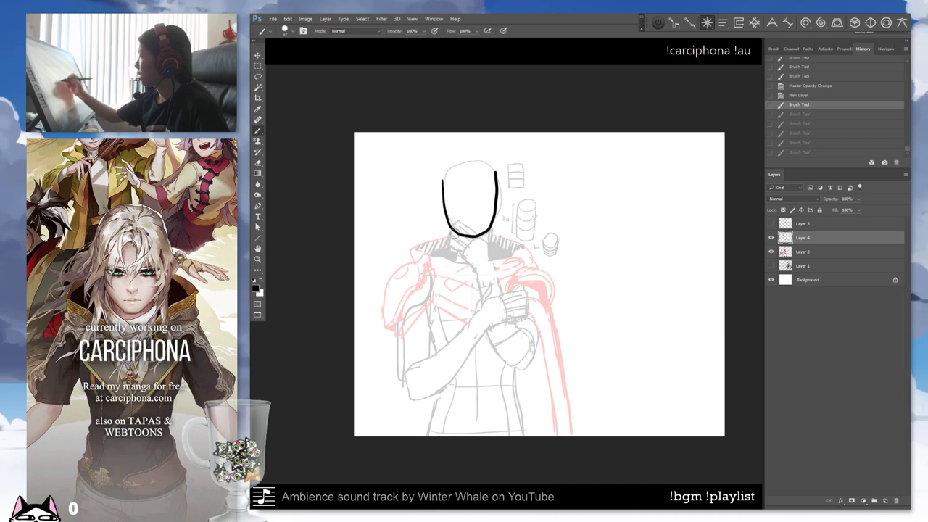
Redraw the left shoulder and arm outline, testing and undoing extra shoulder strokes.
{"action": "mouse_move", "coordinate": [451, 243]}
{"action": "left_mouse_down"}
{"action": "mouse_move", "coordinate": [401, 297]}
{"action": "mouse_move", "coordinate": [401, 380]}
{"action": "left_mouse_up"}
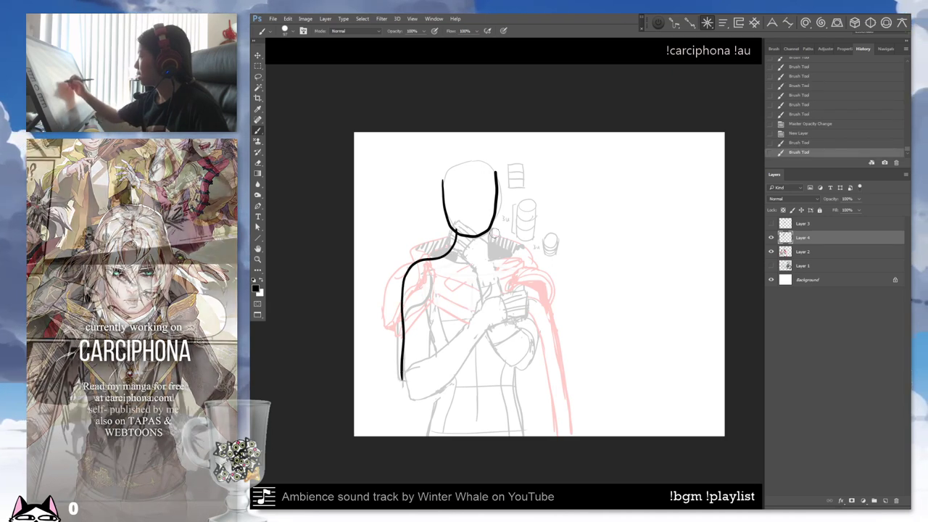
{"action": "mouse_move", "coordinate": [494, 231]}
{"action": "left_mouse_down"}
{"action": "mouse_move", "coordinate": [540, 303]}
{"action": "mouse_move", "coordinate": [544, 353]}
{"action": "left_mouse_up"}
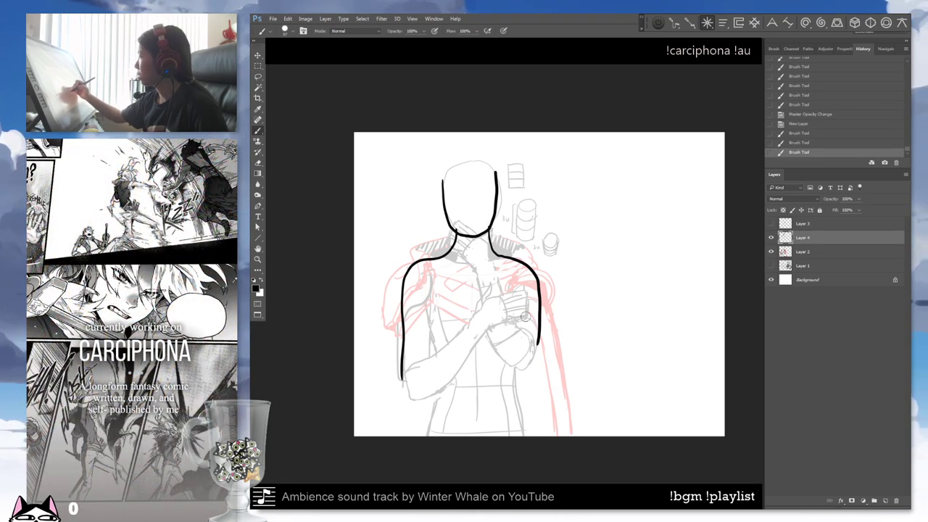
{"action": "key", "text": "ctrl+alt+z"}
{"action": "mouse_move", "coordinate": [460, 230]}
{"action": "left_mouse_down"}
{"action": "mouse_move", "coordinate": [411, 253]}
{"action": "mouse_move", "coordinate": [406, 267]}
{"action": "left_mouse_up"}
{"action": "key", "text": "ctrl+alt+z"}
{"action": "mouse_move", "coordinate": [490, 231]}
{"action": "left_mouse_down"}
{"action": "mouse_move", "coordinate": [521, 254]}
{"action": "mouse_move", "coordinate": [527, 276]}
{"action": "left_mouse_up"}
{"action": "key", "text": "ctrl+alt+z"}
Pick the Eraser, hide the outline layer and rough sketch, and show the reference.
{"action": "key", "text": "e"}
{"action": "right_click", "coordinate": [537, 231]}
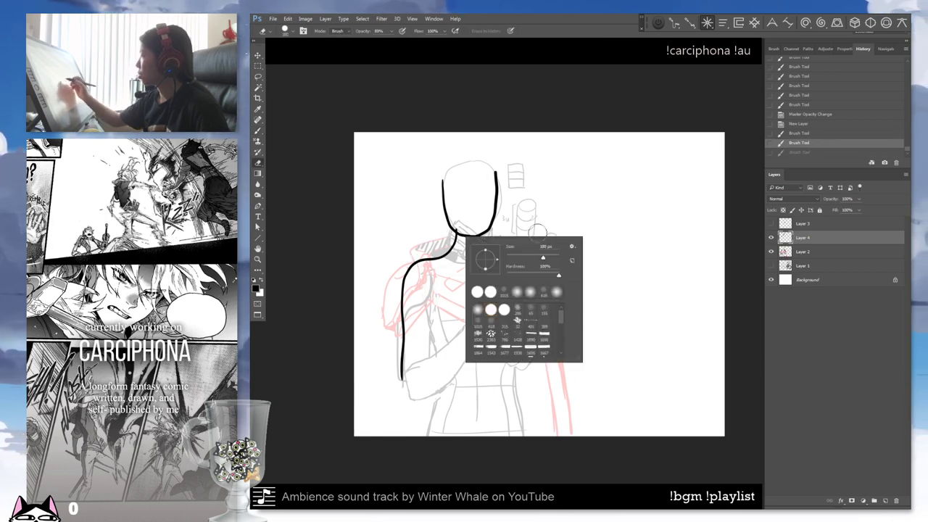
{"action": "left_click", "coordinate": [772, 237]}
{"action": "left_click", "coordinate": [772, 237]}
{"action": "left_click", "coordinate": [771, 265]}
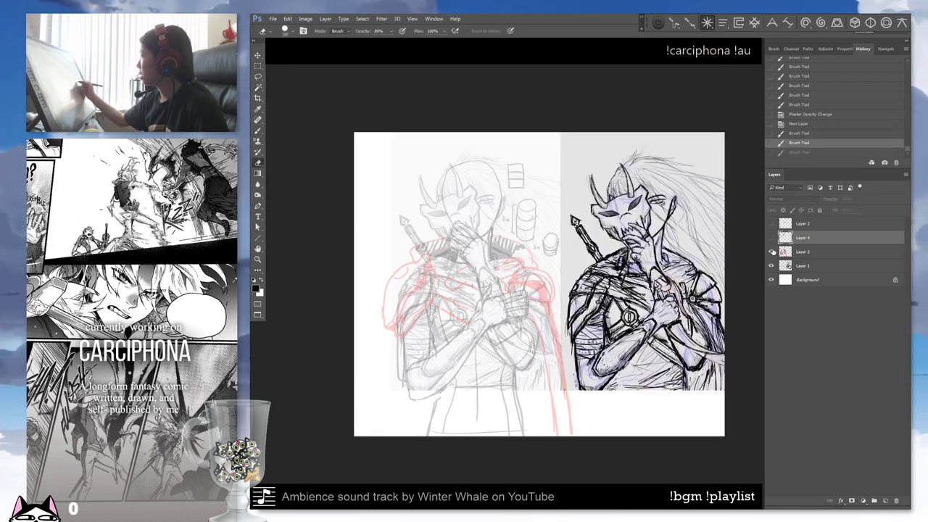
{"action": "left_click", "coordinate": [772, 250]}
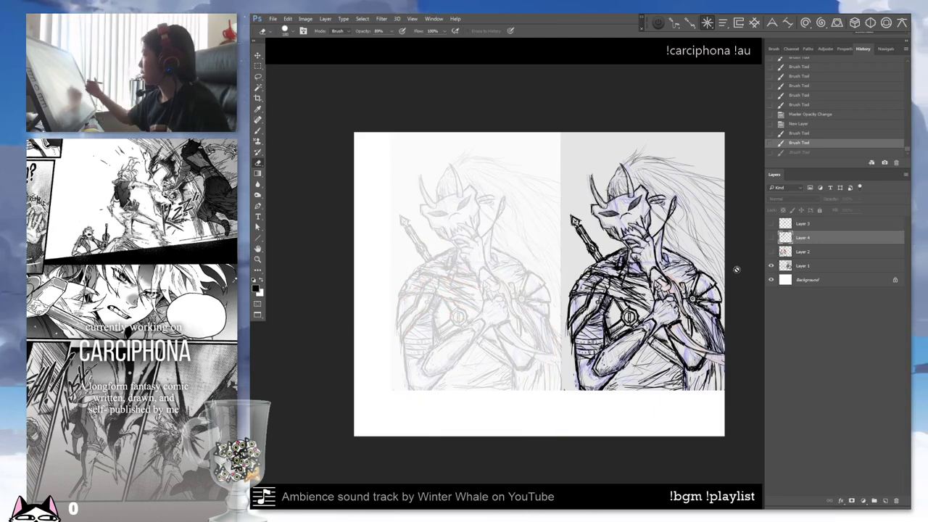
Show the red armour sketch alone at 100% opacity, hiding the guide line and reference.
{"action": "left_click", "coordinate": [771, 251]}
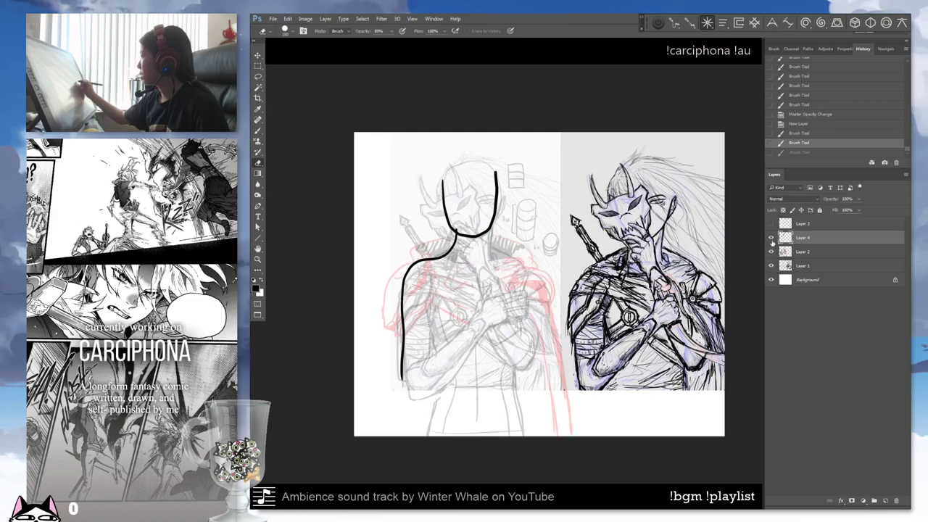
{"action": "left_click", "coordinate": [771, 237]}
{"action": "left_click", "coordinate": [782, 254]}
{"action": "key", "text": "0"}
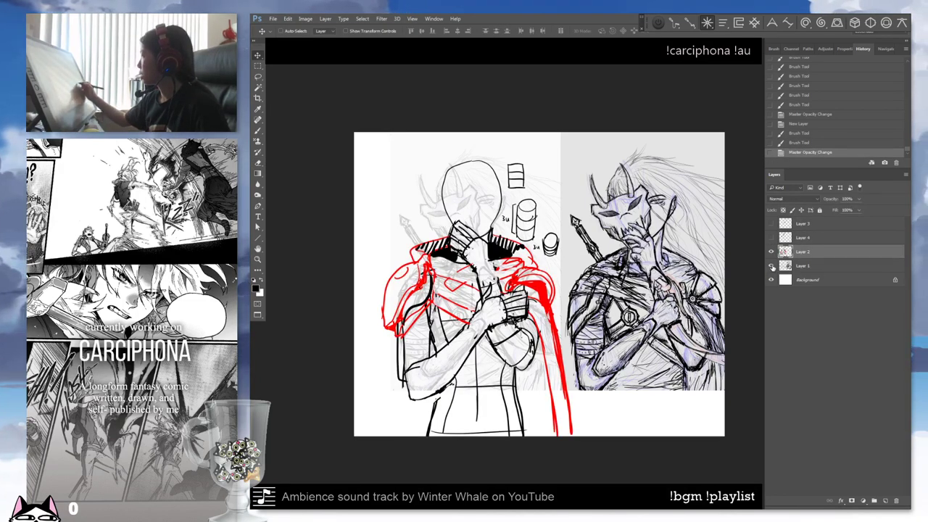
{"action": "left_click", "coordinate": [771, 266]}
{"action": "left_click_drag", "start_coordinate": [631, 317], "coordinate": [614, 327]}
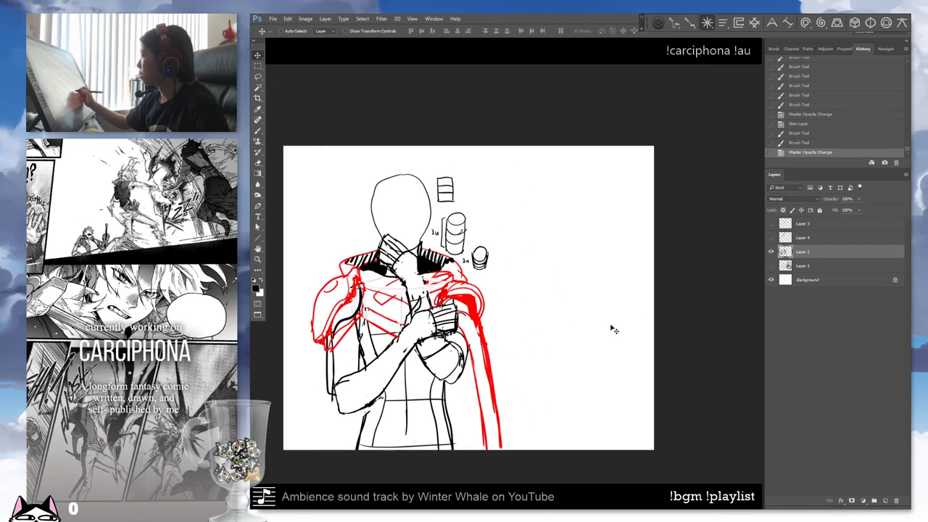
Show Layer 1's reference drawing again and lasso a small area beside the mannequin's head.
{"action": "left_click", "coordinate": [771, 266]}
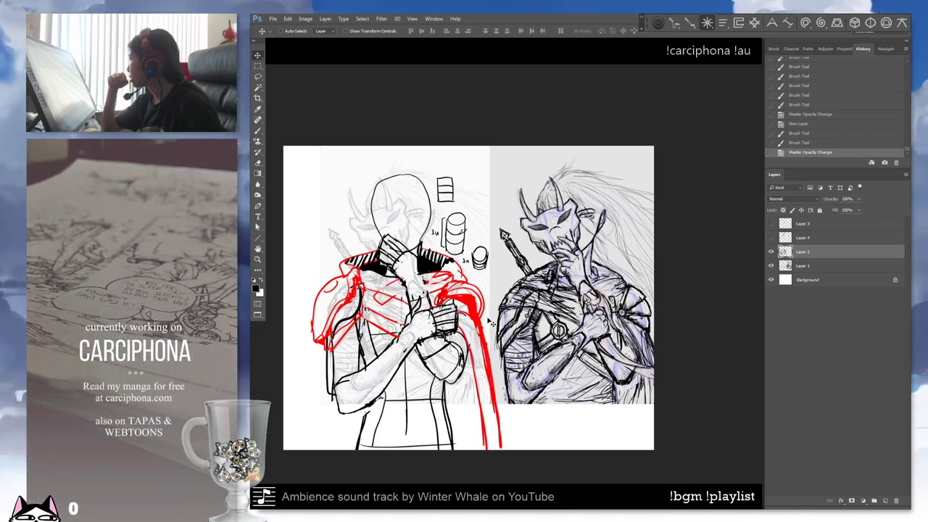
{"action": "key", "text": "l"}
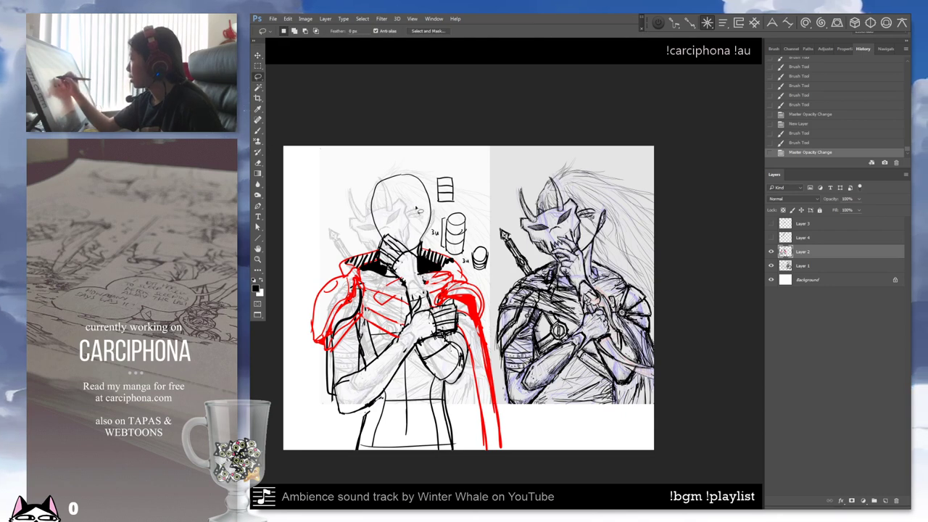
{"action": "mouse_move", "coordinate": [417, 210]}
{"action": "left_mouse_down"}
{"action": "mouse_move", "coordinate": [406, 217]}
{"action": "mouse_move", "coordinate": [417, 208]}
{"action": "left_mouse_up"}
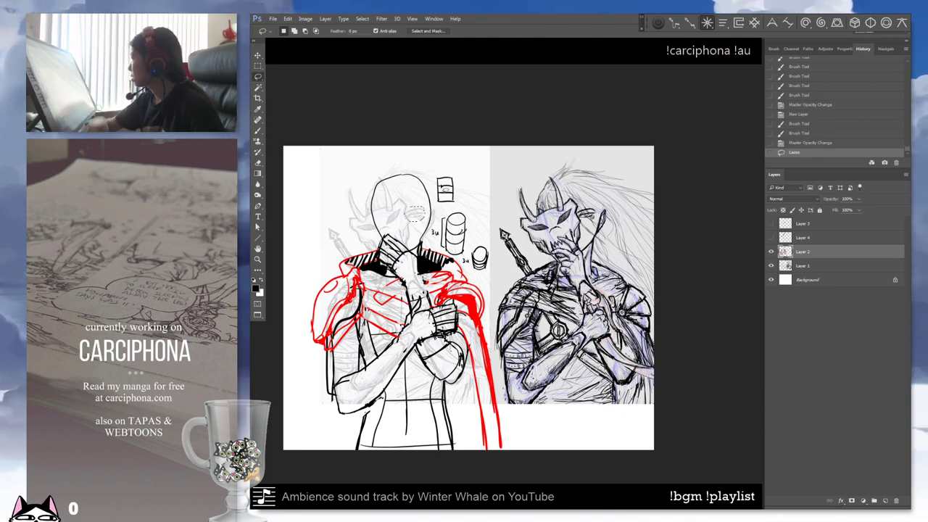
{"action": "key", "text": "v"}
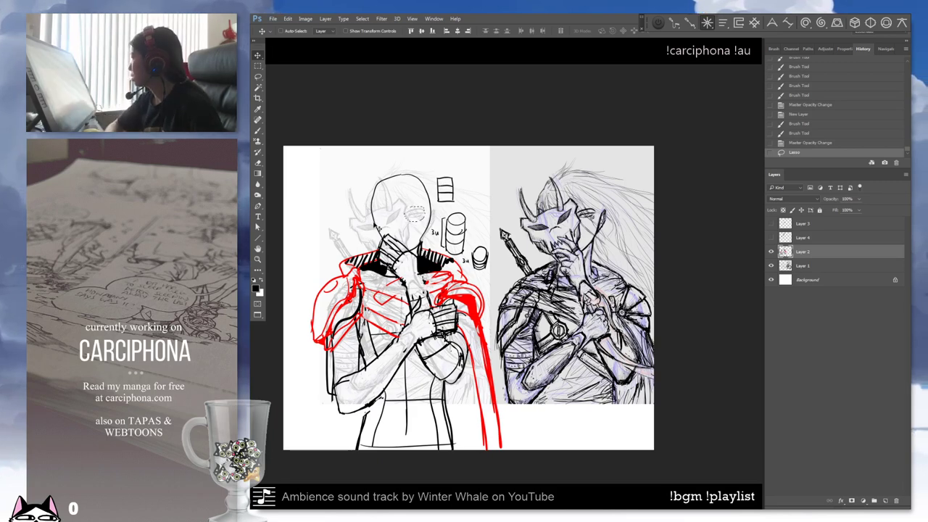
{"action": "left_click", "coordinate": [378, 227]}
{"action": "key", "text": "Return"}
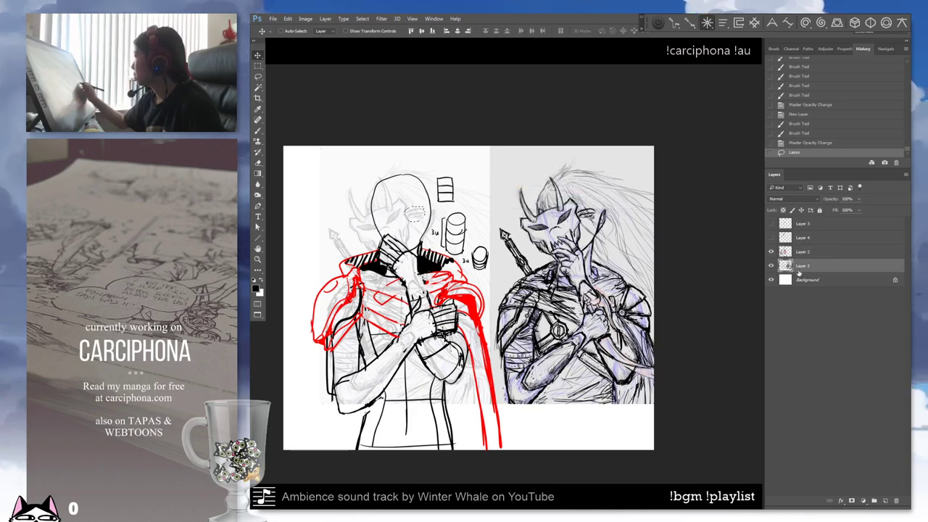
Nudge the selected area on Layer 1 upward, deselect, and erase stray marks near the head.
{"action": "left_click", "coordinate": [798, 265]}
{"action": "key", "text": "Up"}
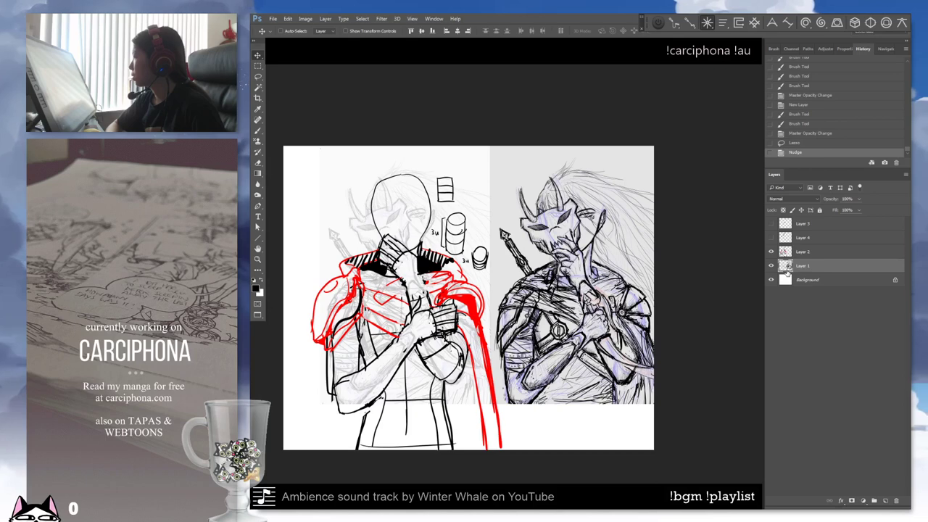
{"action": "key", "text": "ctrl+d"}
{"action": "key", "text": "e"}
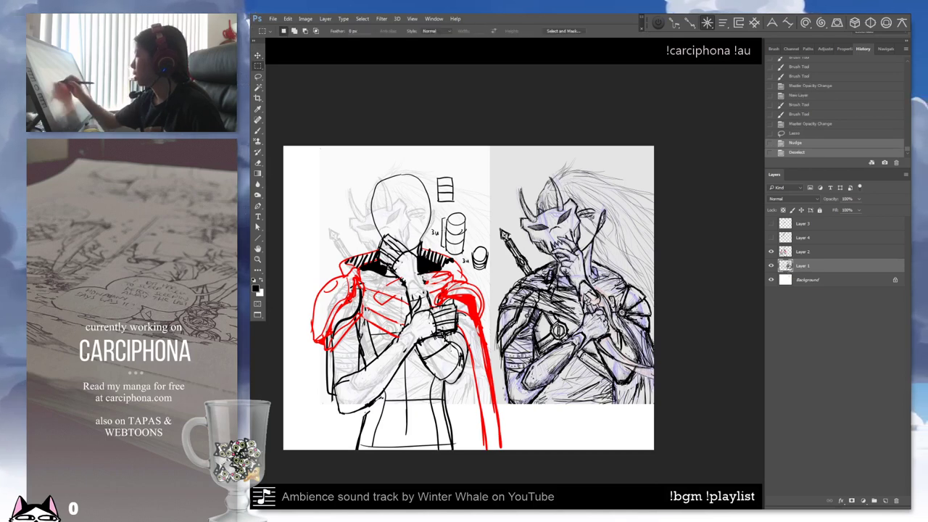
{"action": "left_click_drag", "start_coordinate": [419, 207], "coordinate": [432, 221]}
{"action": "mouse_move", "coordinate": [421, 203]}
{"action": "left_mouse_down"}
{"action": "mouse_move", "coordinate": [435, 217]}
{"action": "mouse_move", "coordinate": [432, 254]}
{"action": "mouse_move", "coordinate": [420, 255]}
{"action": "left_mouse_up"}
{"action": "key", "text": "b"}
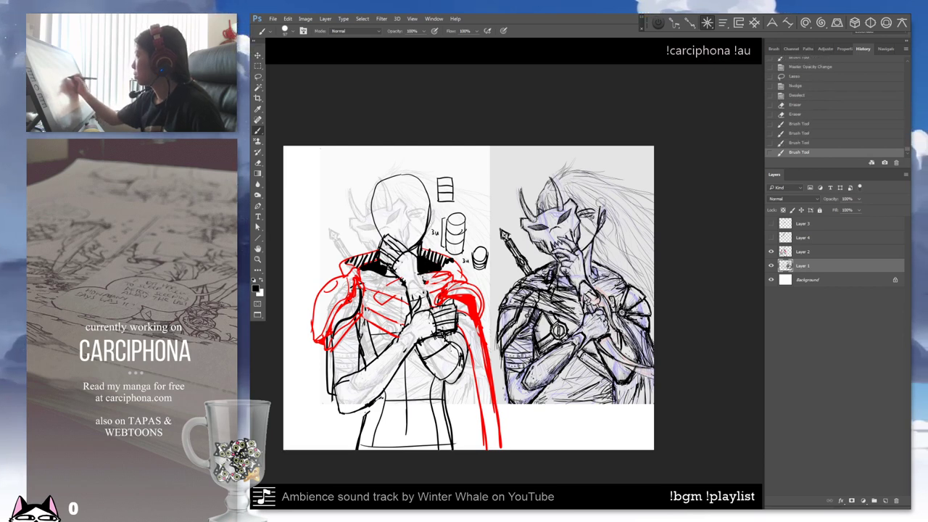
Try small strokes near the reference knight's head, then undo them.
{"action": "left_click_drag", "start_coordinate": [598, 204], "coordinate": [605, 218]}
{"action": "key", "text": "ctrl+z"}
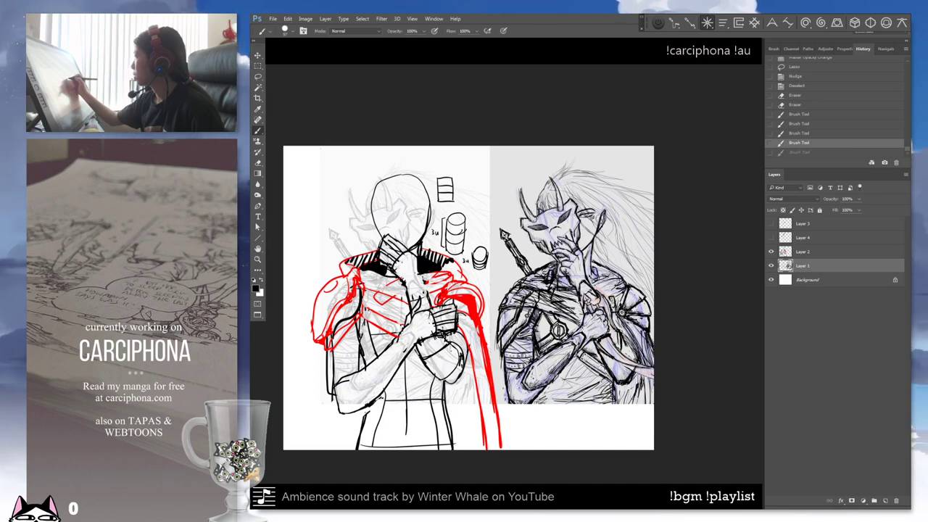
{"action": "key", "text": "ctrl+z"}
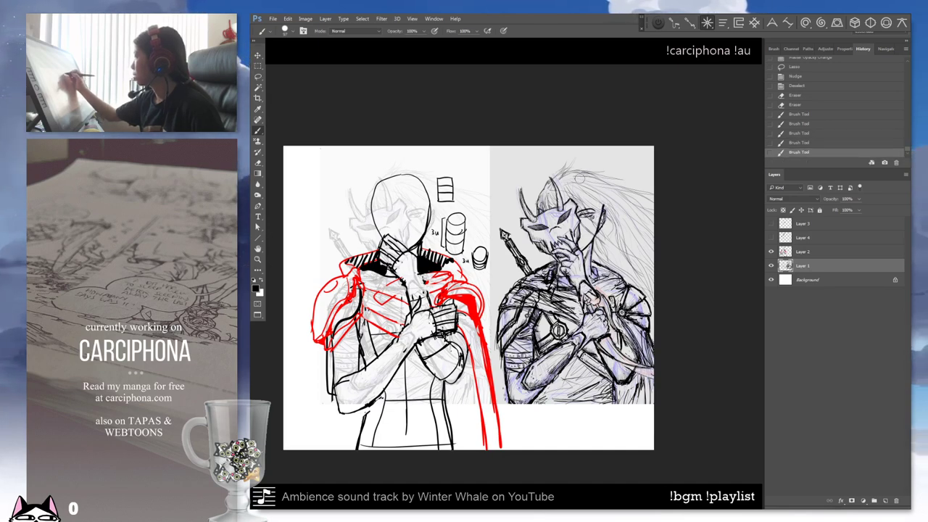
{"action": "left_click_drag", "start_coordinate": [599, 200], "coordinate": [606, 215]}
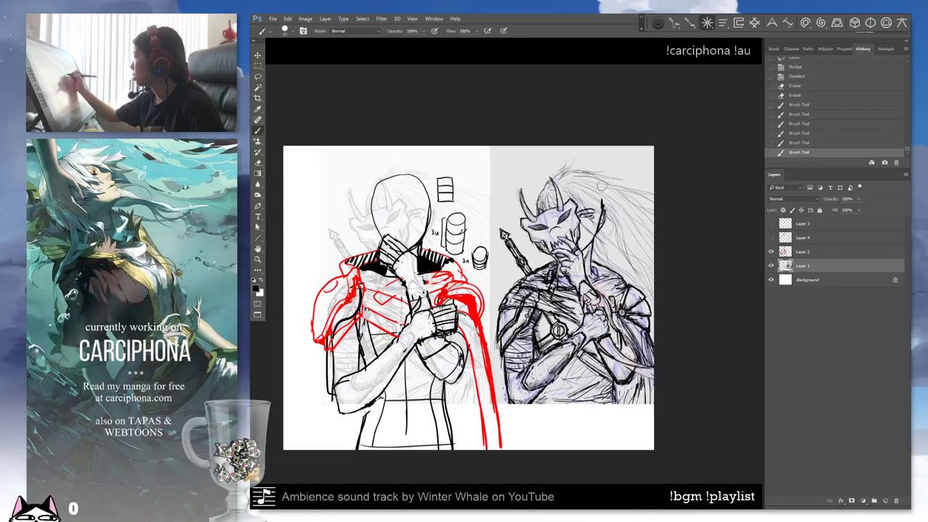
{"action": "key", "text": "ctrl+z"}
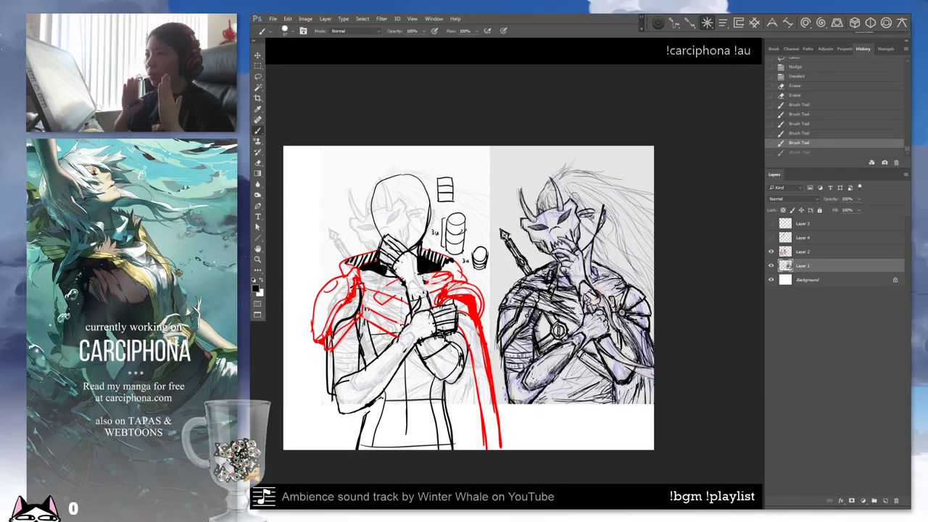
Sketch a rounded-rectangle head shape and a circle head diagram at the upper left, redrawing edges.
{"action": "left_click_drag", "start_coordinate": [302, 182], "coordinate": [303, 206]}
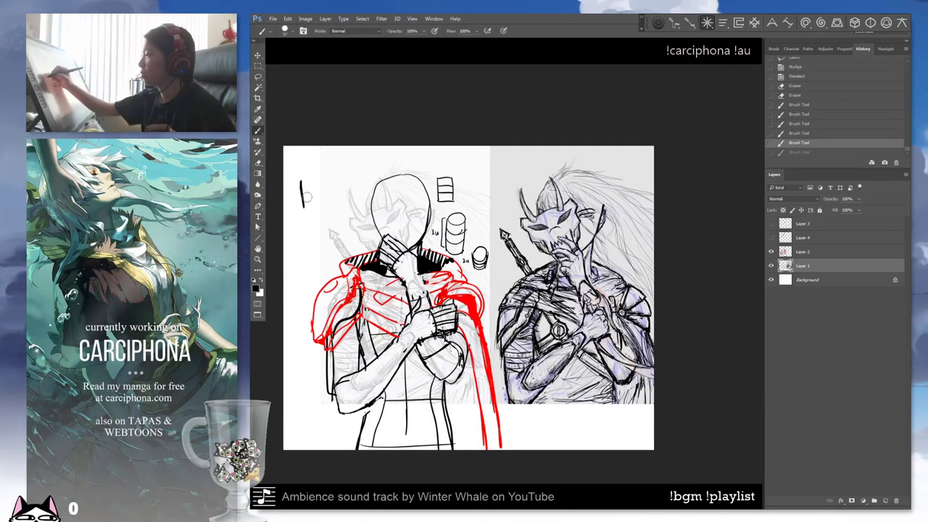
{"action": "left_click_drag", "start_coordinate": [336, 177], "coordinate": [336, 207]}
{"action": "left_click_drag", "start_coordinate": [301, 183], "coordinate": [336, 182]}
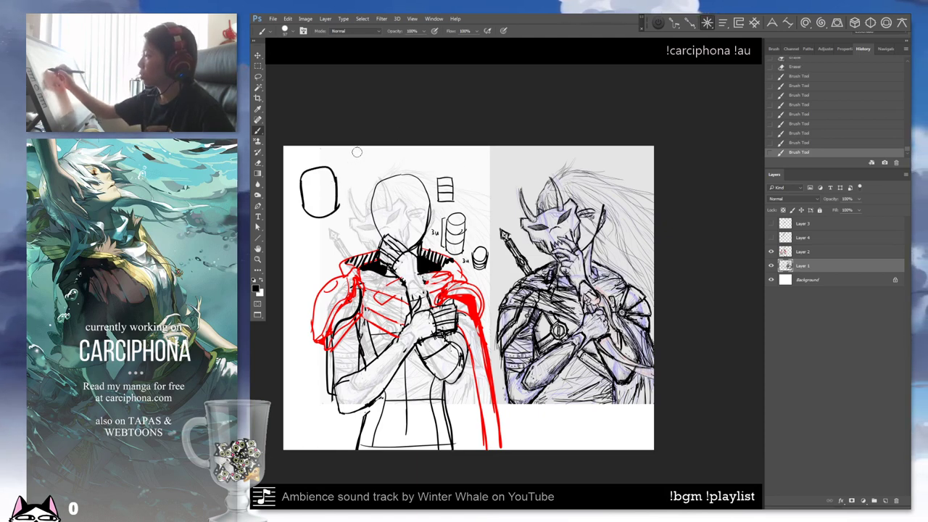
{"action": "mouse_move", "coordinate": [357, 151]}
{"action": "left_mouse_down"}
{"action": "mouse_move", "coordinate": [378, 166]}
{"action": "mouse_move", "coordinate": [351, 170]}
{"action": "mouse_move", "coordinate": [374, 169]}
{"action": "mouse_move", "coordinate": [360, 184]}
{"action": "left_mouse_up"}
{"action": "key", "text": "ctrl+z"}
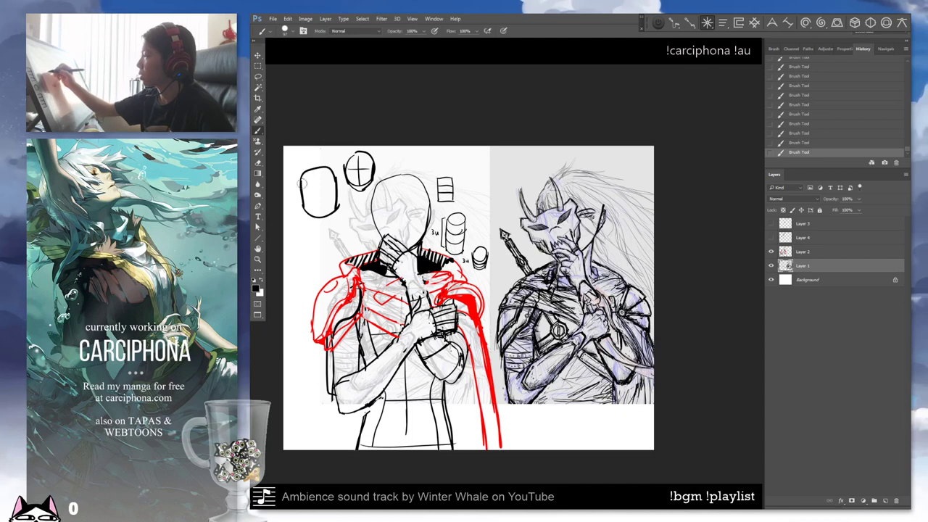
{"action": "left_click_drag", "start_coordinate": [338, 174], "coordinate": [335, 209]}
{"action": "key", "text": "ctrl+z"}
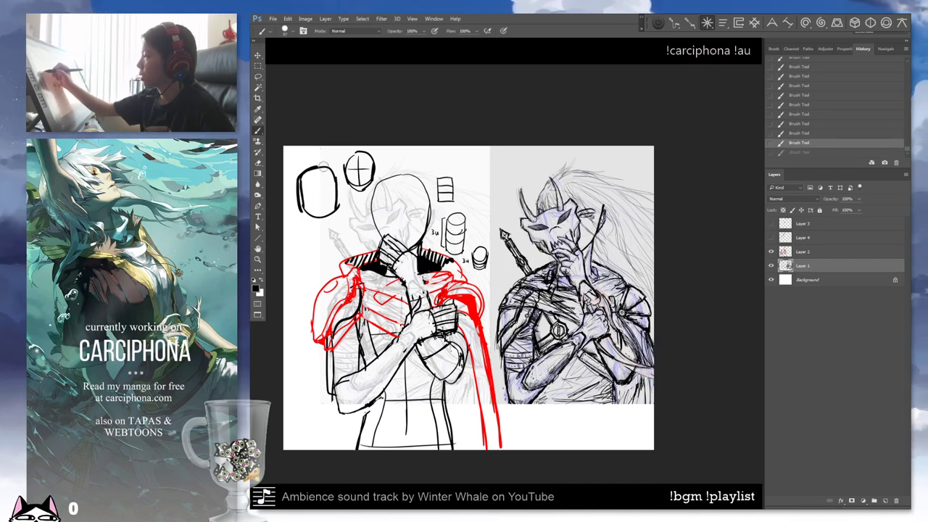
{"action": "left_click_drag", "start_coordinate": [330, 164], "coordinate": [338, 196]}
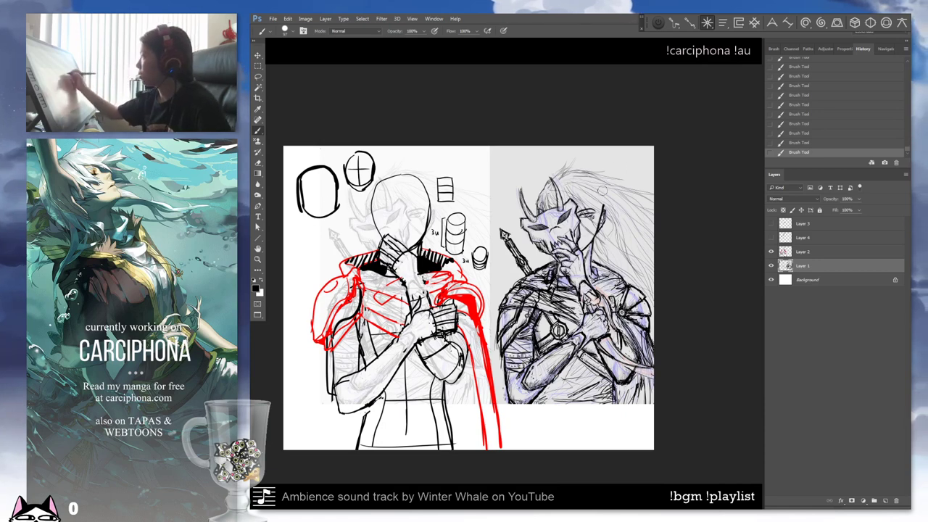
{"action": "key", "text": "ctrl+z"}
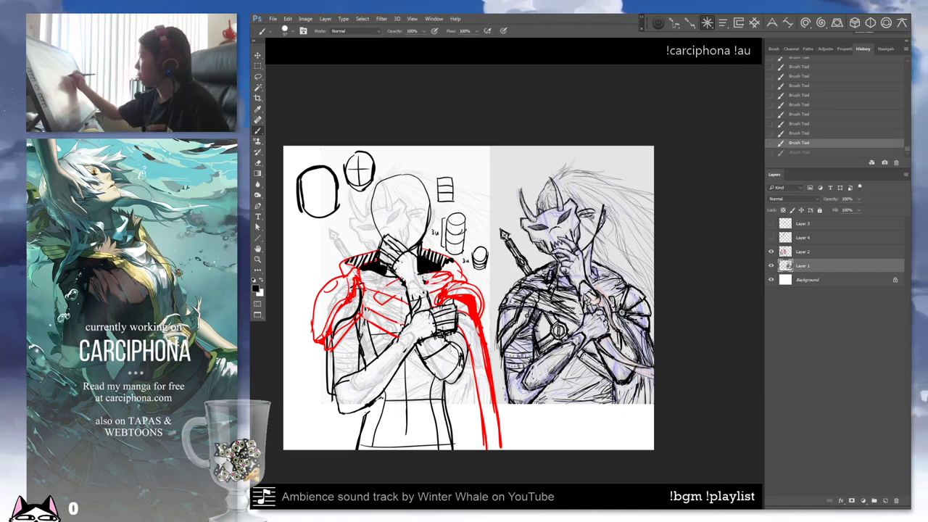
Erase and redraw hair lines over the reference knight's head.
{"action": "key", "text": "e"}
{"action": "left_click_drag", "start_coordinate": [609, 195], "coordinate": [596, 229]}
{"action": "key", "text": "b"}
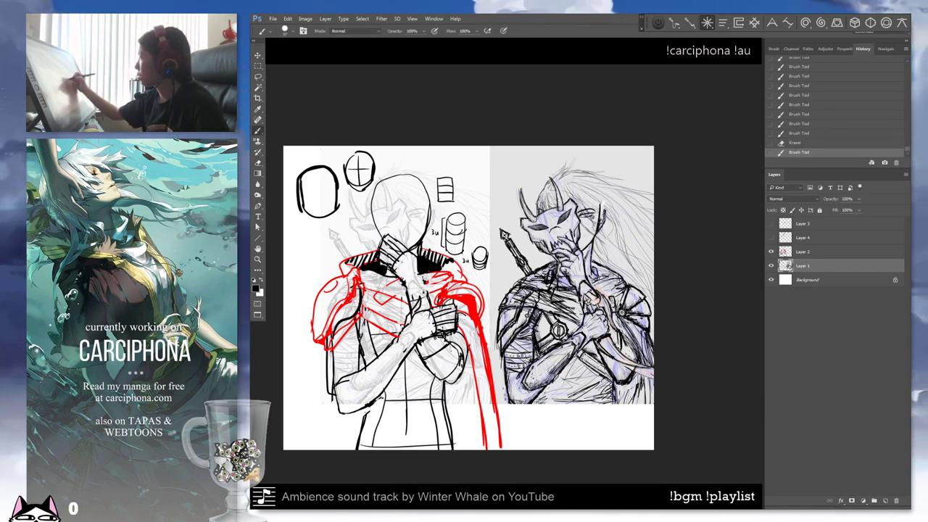
{"action": "key", "text": "ctrl+z"}
{"action": "left_click_drag", "start_coordinate": [605, 197], "coordinate": [596, 215]}
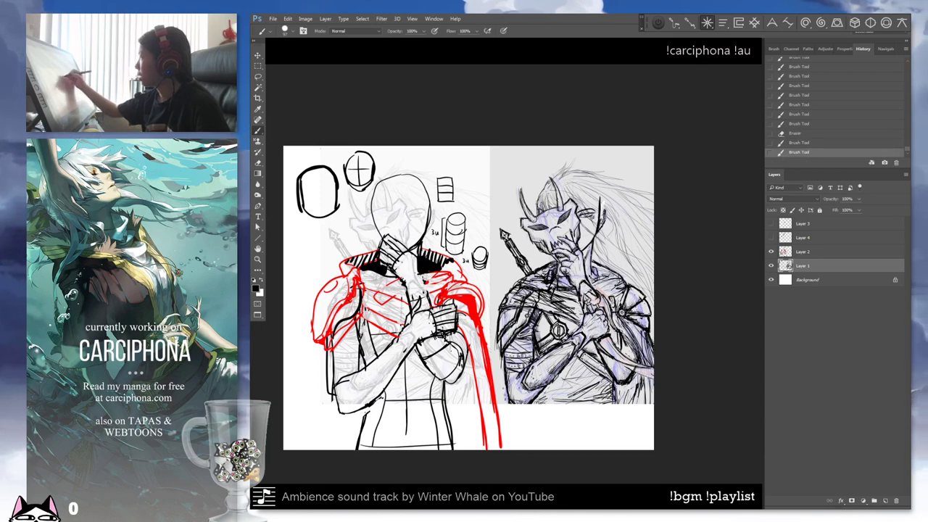
{"action": "mouse_move", "coordinate": [555, 187]}
{"action": "left_mouse_down"}
{"action": "mouse_move", "coordinate": [595, 173]}
{"action": "mouse_move", "coordinate": [595, 157]}
{"action": "mouse_move", "coordinate": [599, 212]}
{"action": "left_mouse_up"}
Draw dark helmet contours over the knight's head and a vertical centre line down its face.
{"action": "left_click_drag", "start_coordinate": [583, 166], "coordinate": [617, 195]}
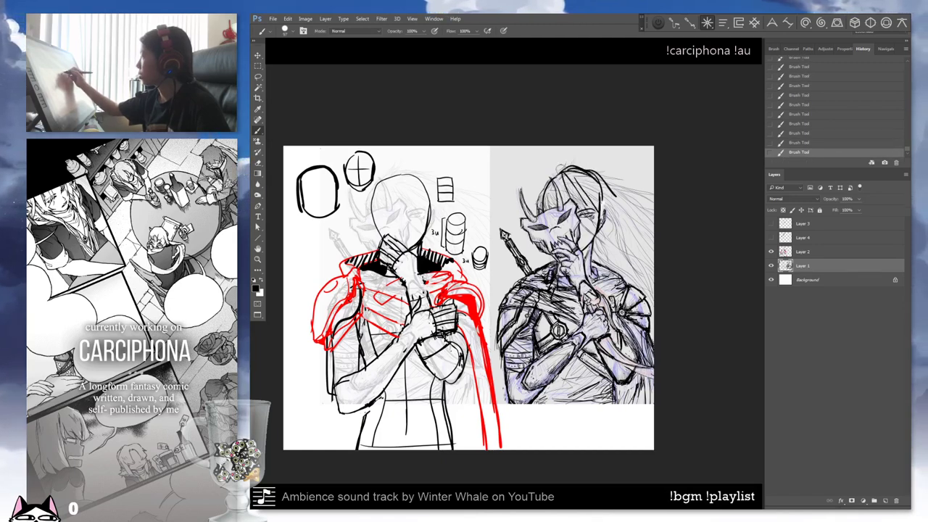
{"action": "mouse_move", "coordinate": [556, 174]}
{"action": "left_mouse_down"}
{"action": "mouse_move", "coordinate": [581, 148]}
{"action": "mouse_move", "coordinate": [581, 161]}
{"action": "left_mouse_up"}
{"action": "mouse_move", "coordinate": [583, 164]}
{"action": "left_mouse_down"}
{"action": "mouse_move", "coordinate": [603, 184]}
{"action": "mouse_move", "coordinate": [540, 207]}
{"action": "mouse_move", "coordinate": [599, 215]}
{"action": "left_mouse_up"}
{"action": "key", "text": "ctrl+z"}
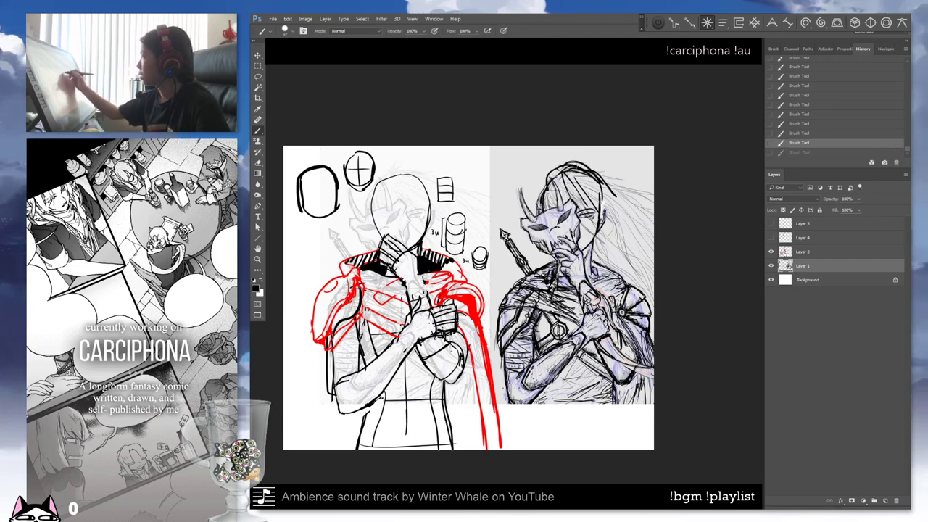
{"action": "left_click_drag", "start_coordinate": [573, 160], "coordinate": [573, 249]}
{"action": "left_click_drag", "start_coordinate": [546, 215], "coordinate": [607, 215]}
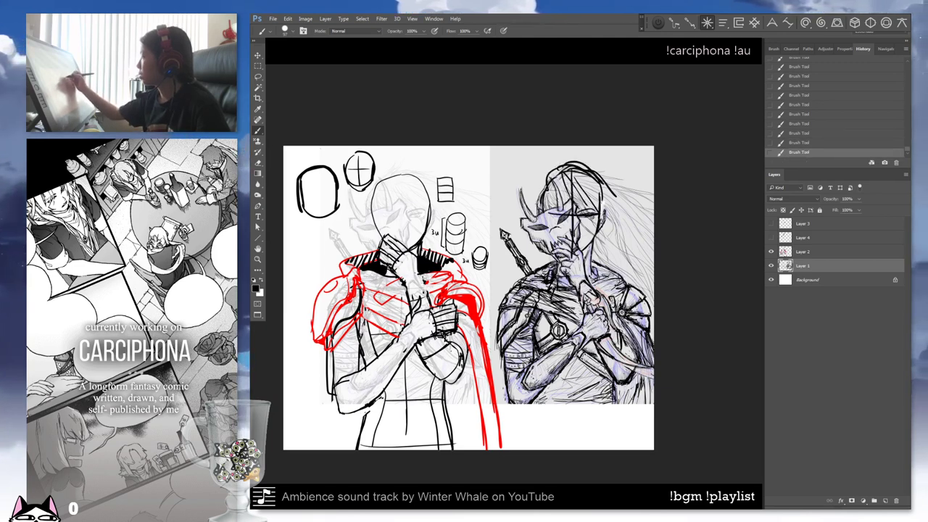
{"action": "key", "text": "ctrl+z"}
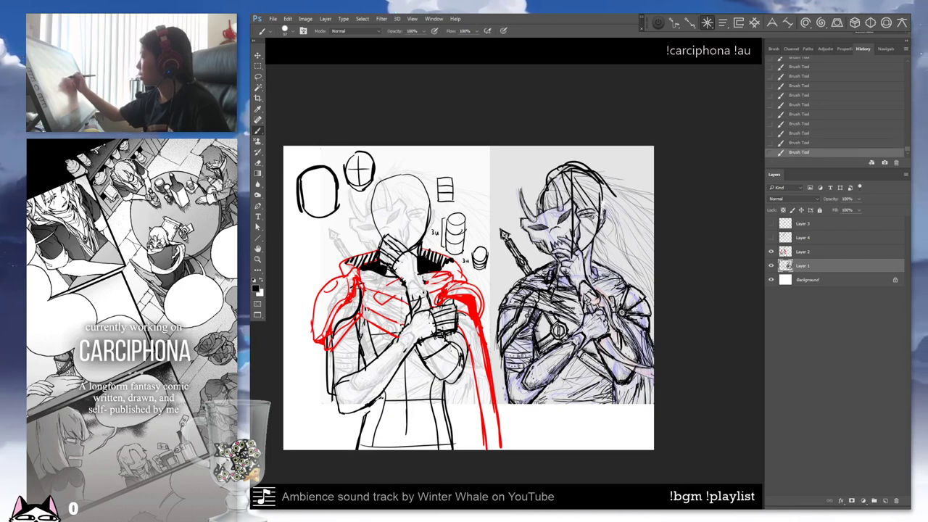